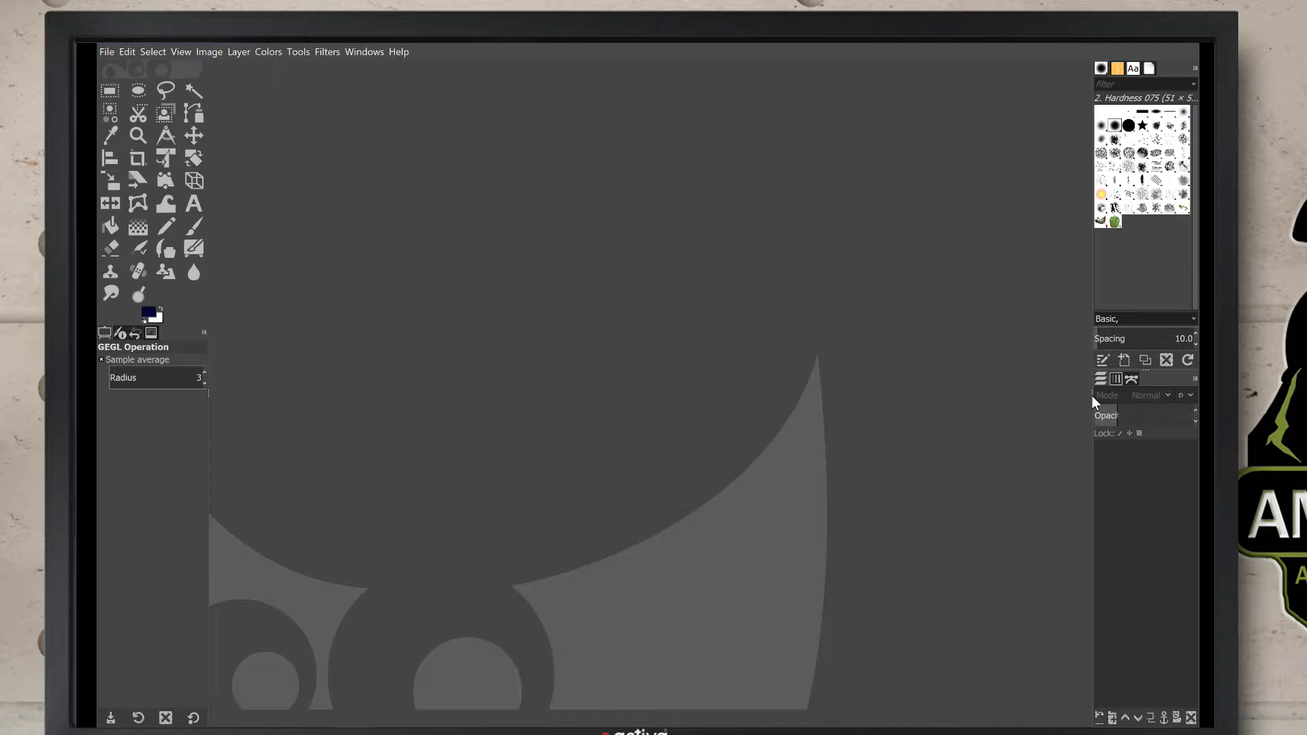
Widen the right dock so the Brushes and Layers panel labels are readable.
left_click_drag(1092, 395, 1043, 400)
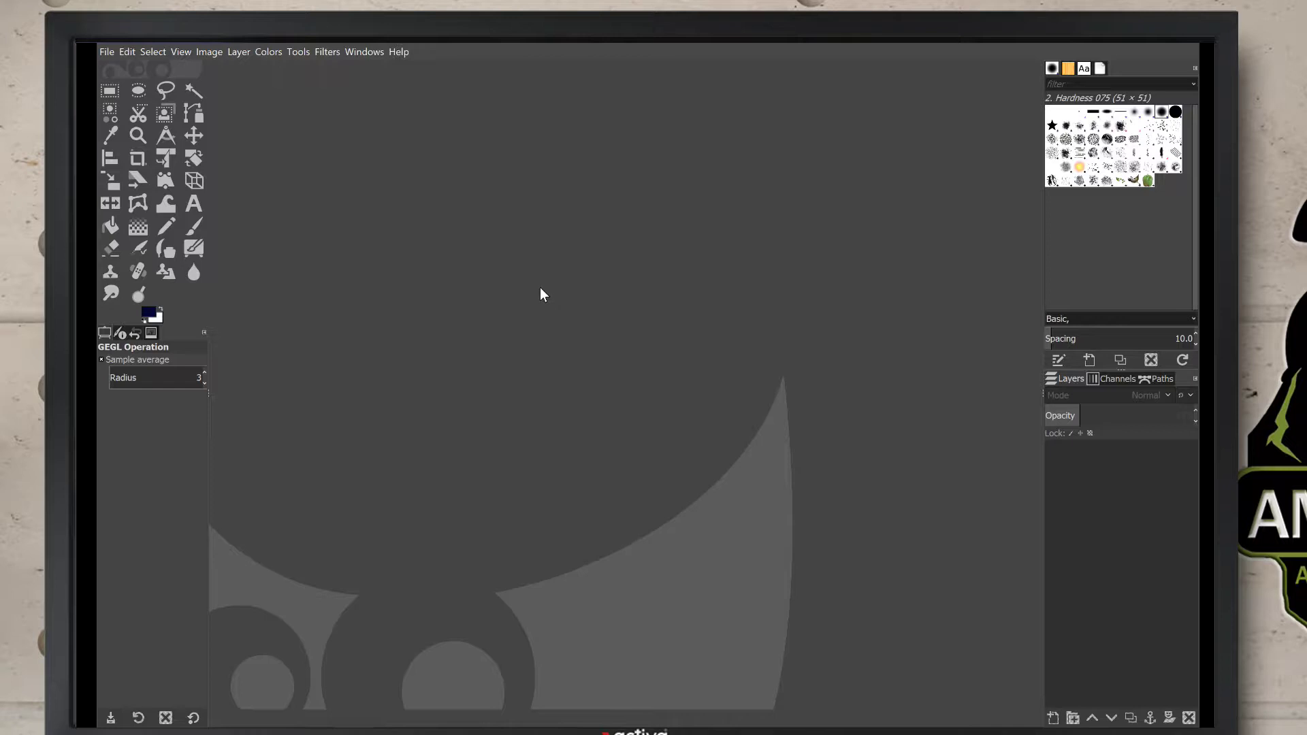
left_click(107, 52)
Open the Sample Box 3D Template PSD, keeping its embedded colour profile.
left_click(120, 103)
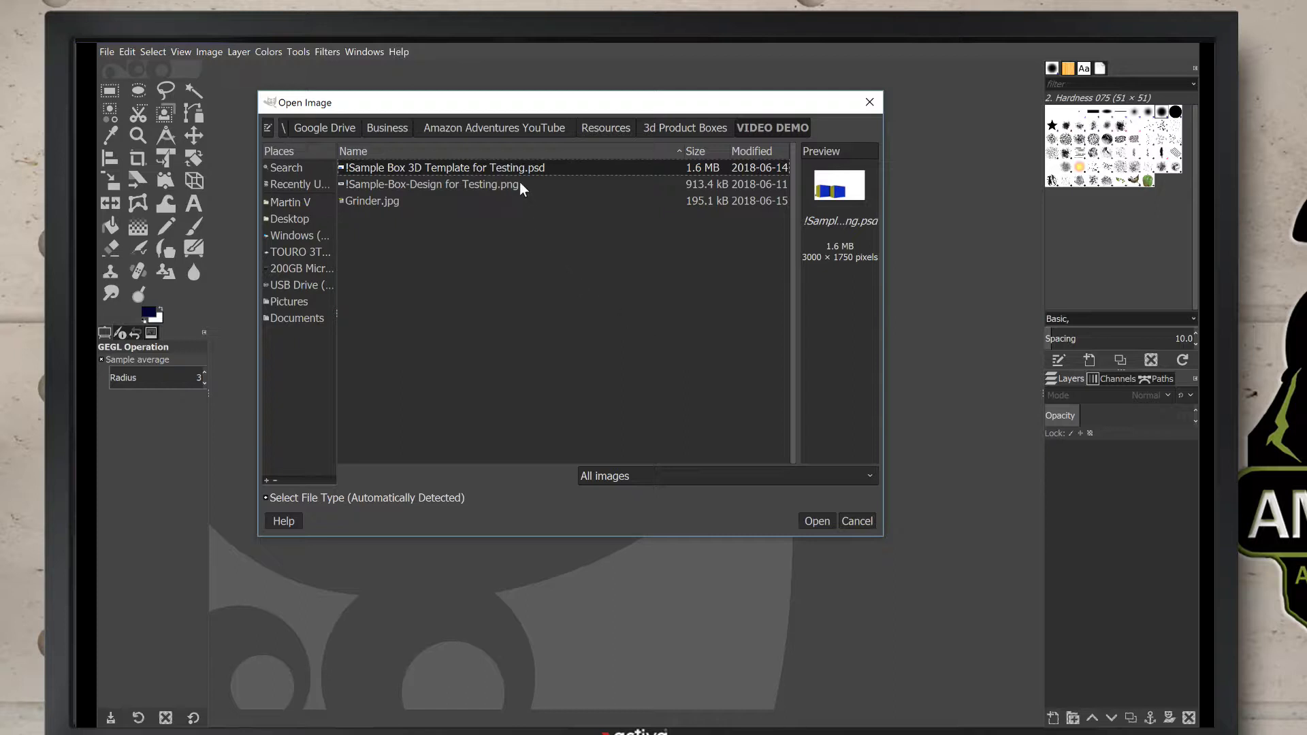
left_click(817, 520)
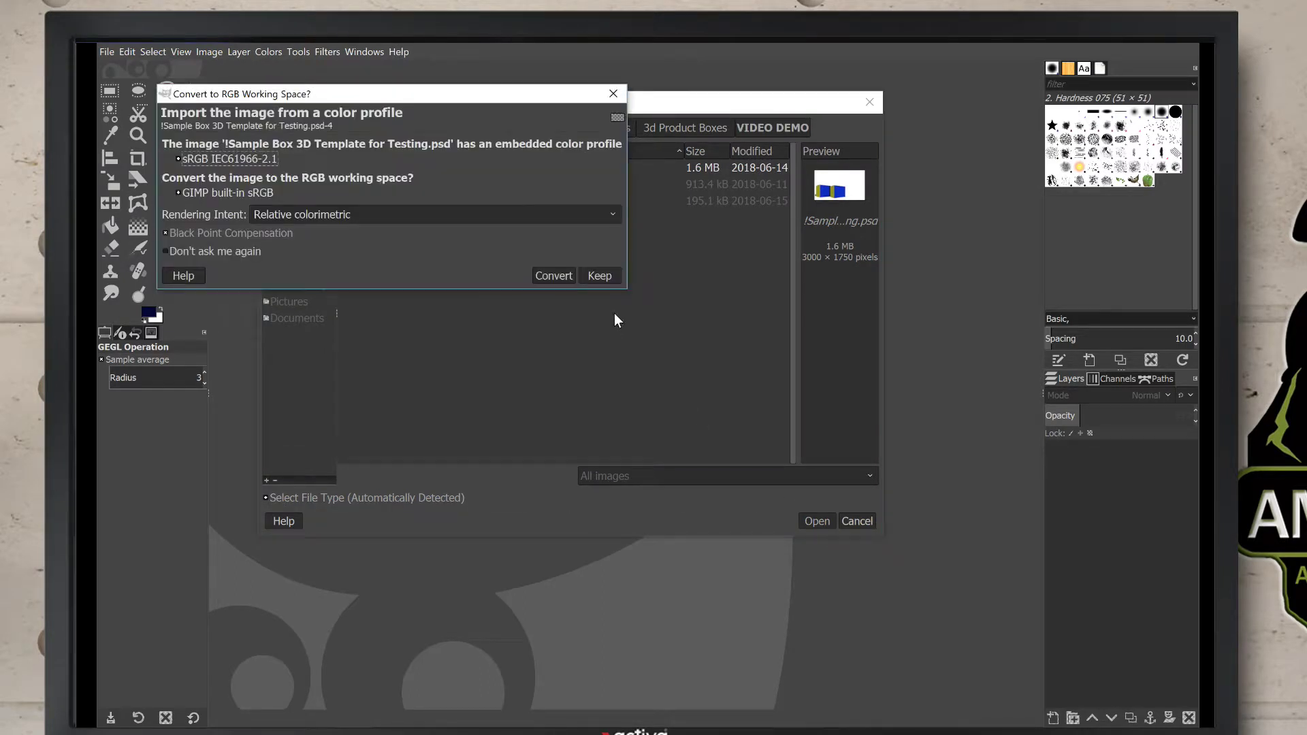
left_click(602, 277)
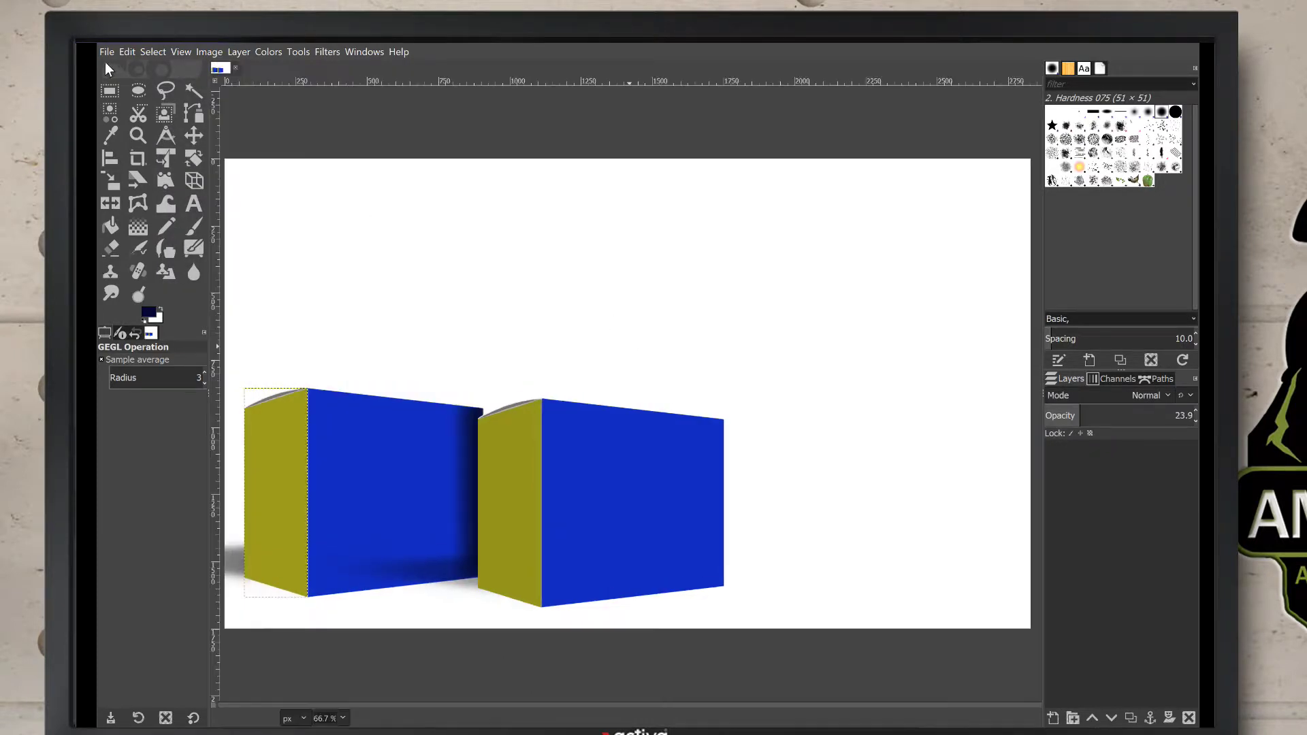
Open the Sample-Box-Design PNG with its colour profile, then return to the template.
left_click(106, 52)
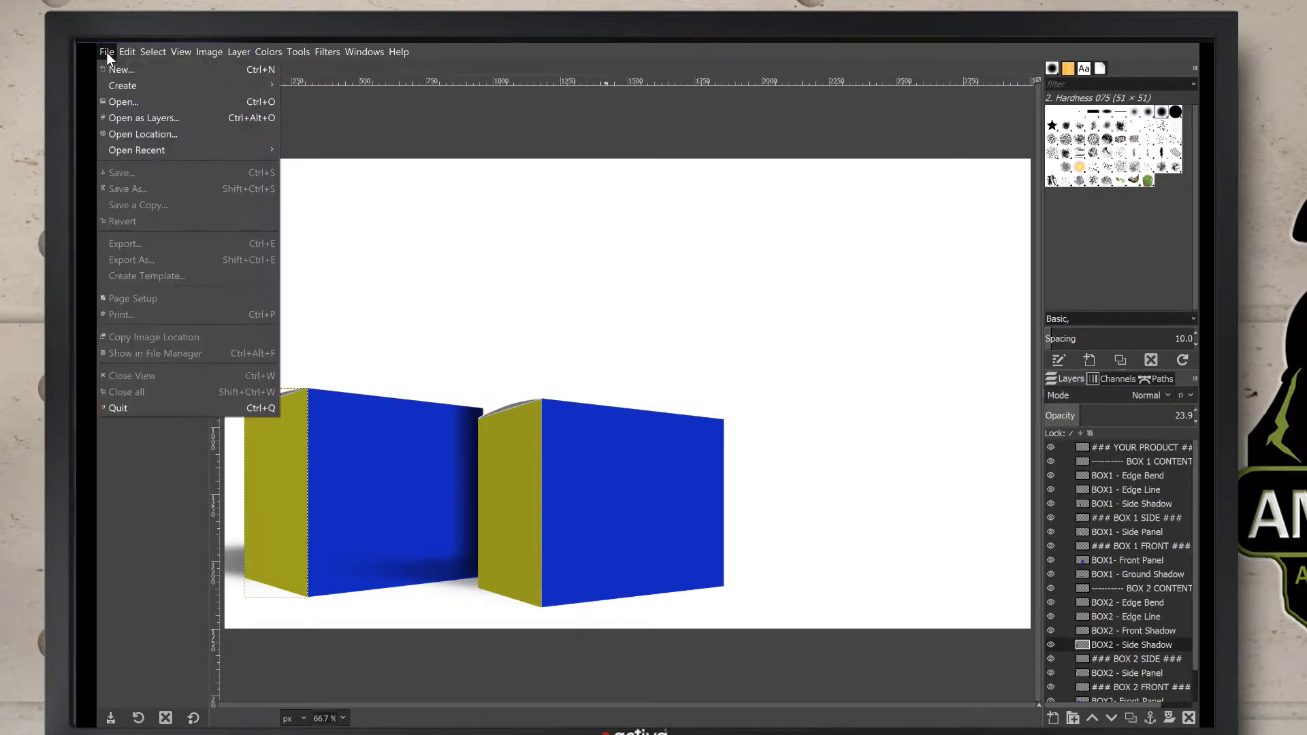
left_click(128, 100)
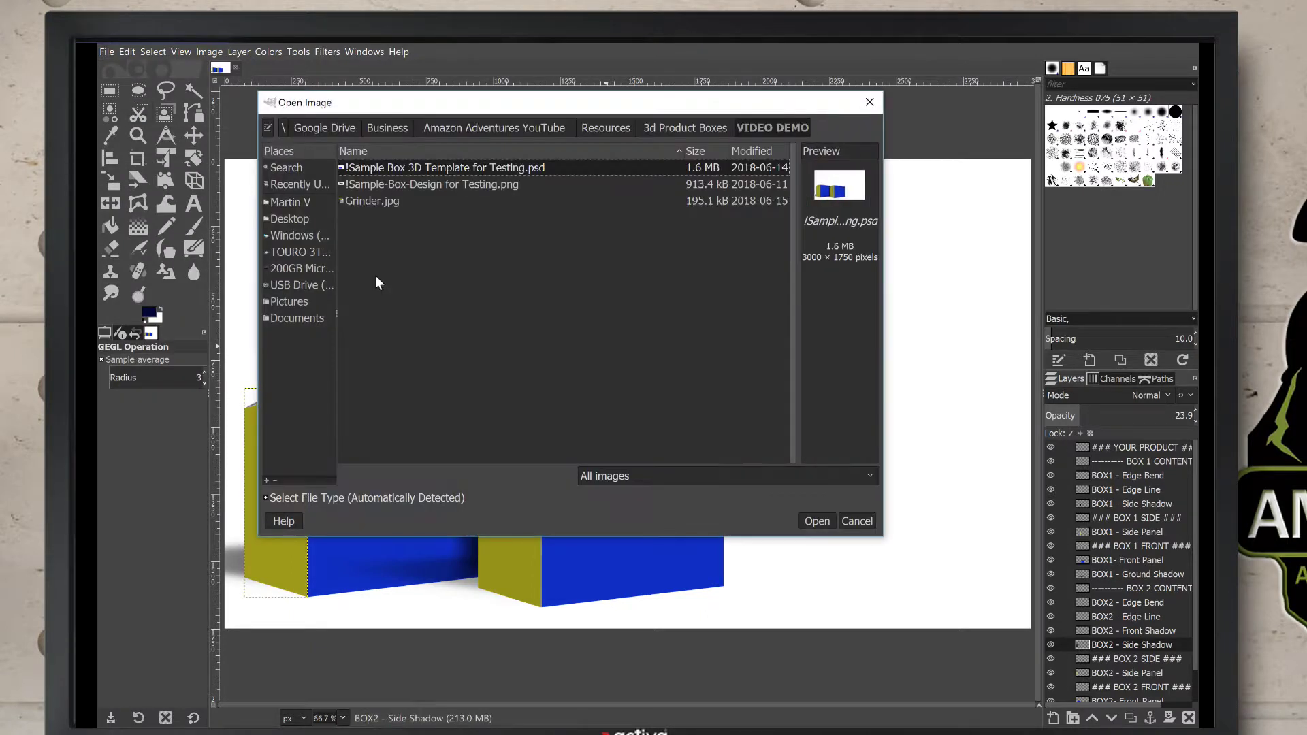
left_click(510, 187)
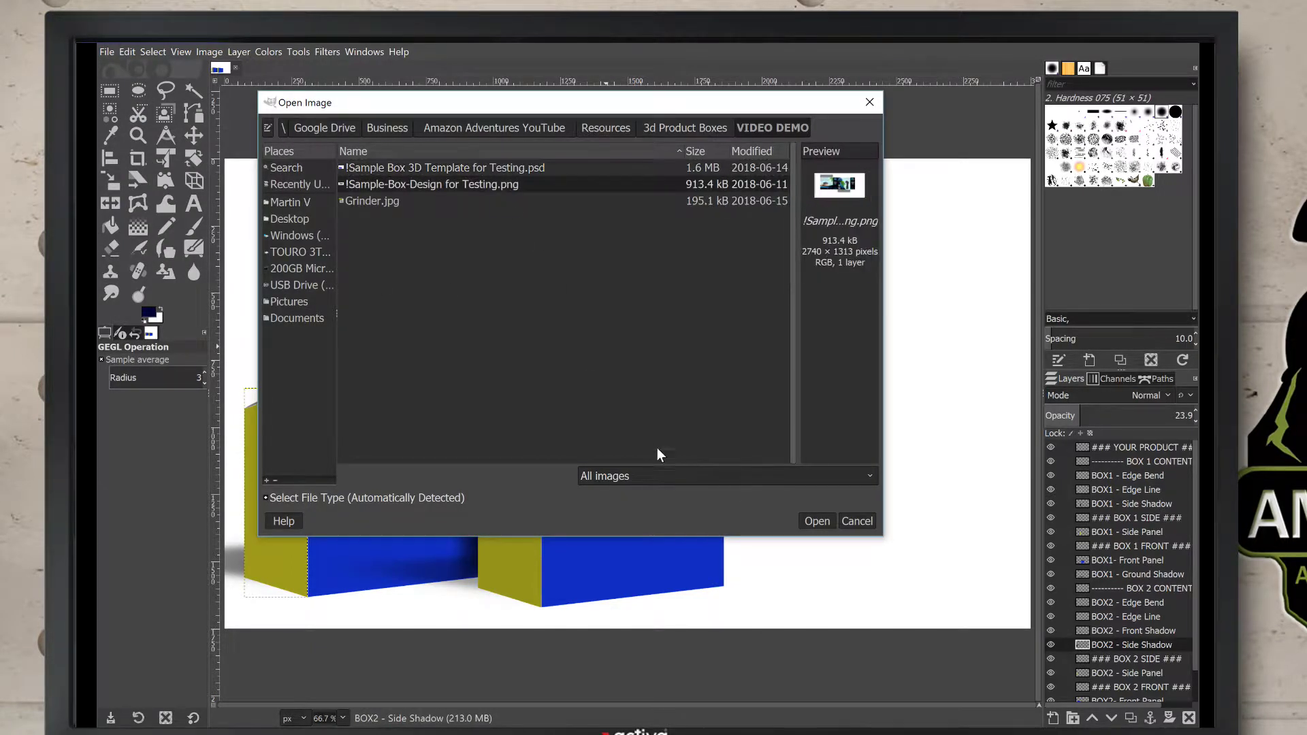
left_click(817, 521)
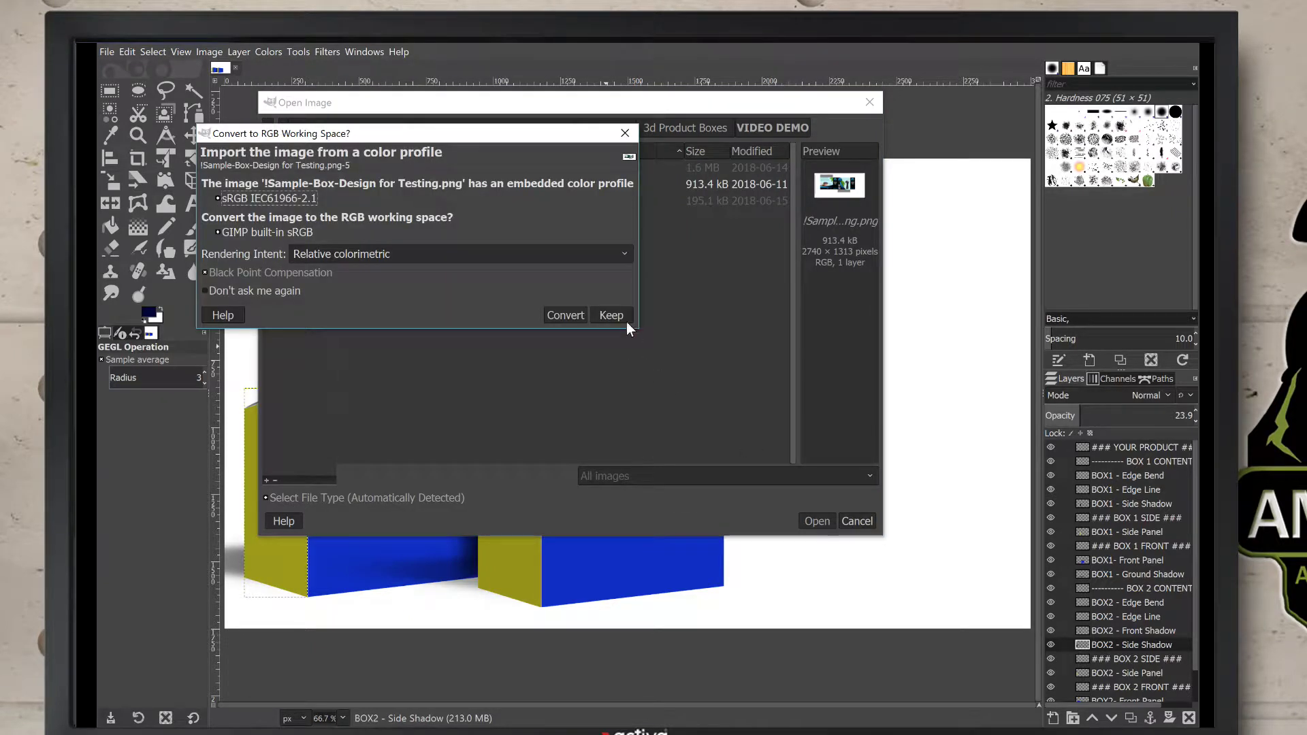
left_click(623, 317)
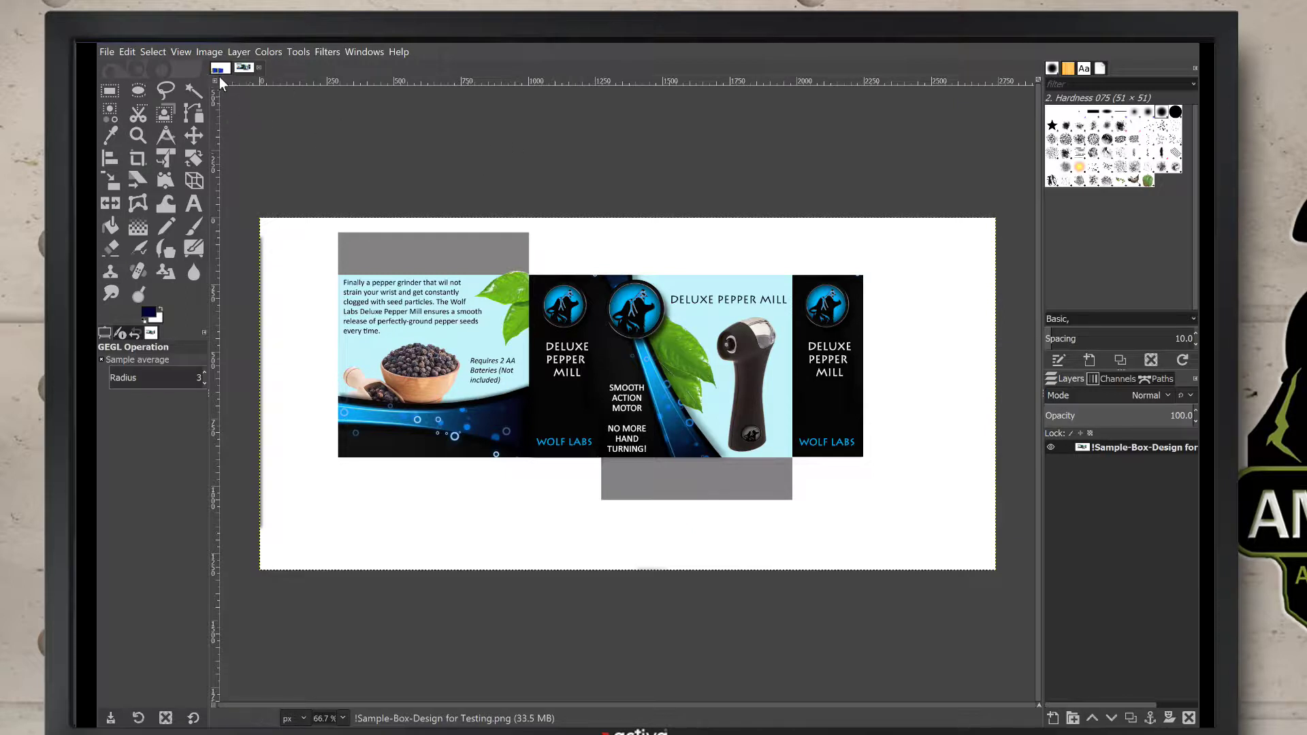
left_click(221, 69)
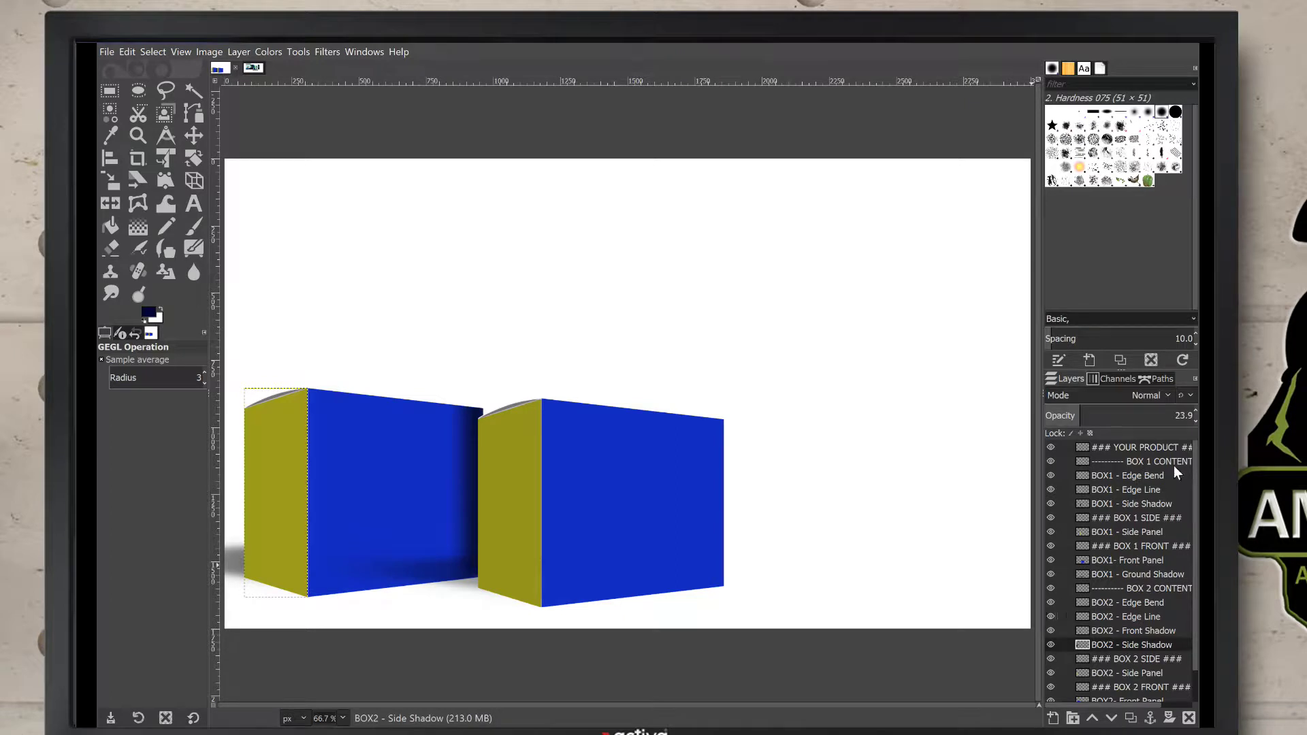
scroll(1198, 490, "down", 2)
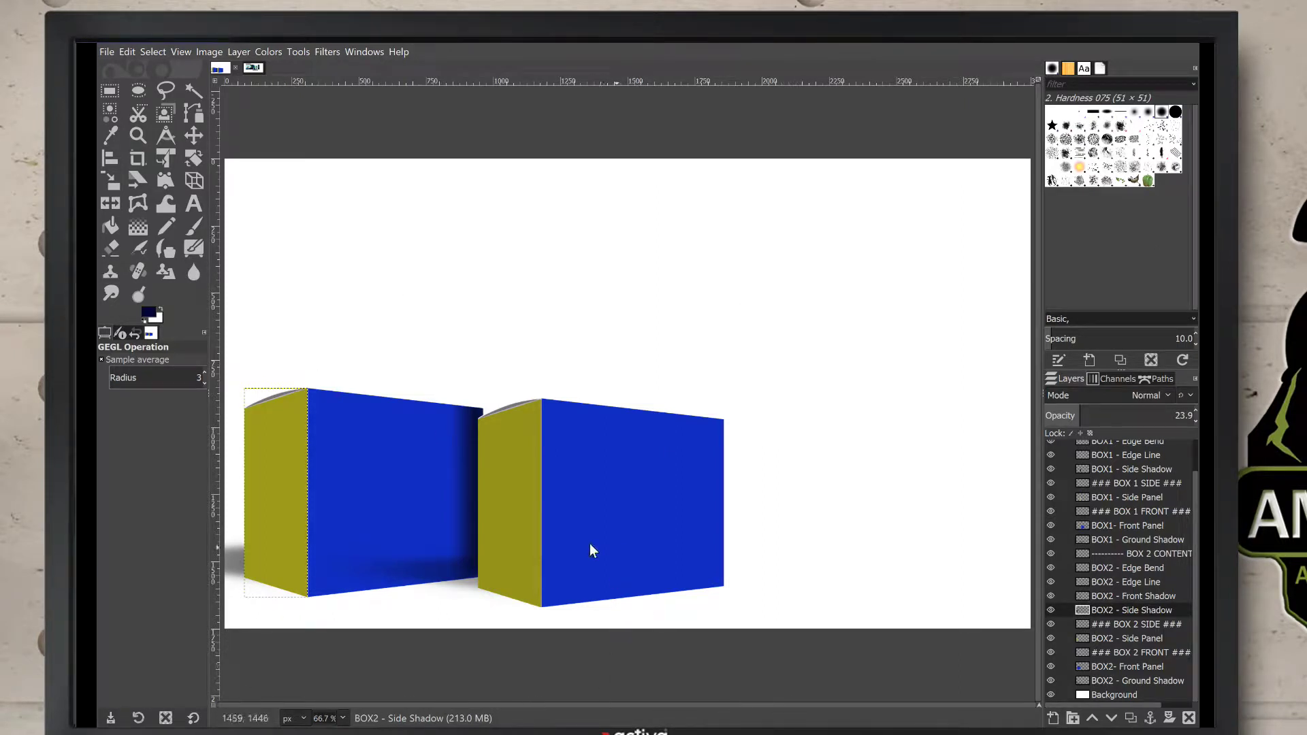
Zoom in on the second box's lower edge to inspect it.
left_click(138, 136)
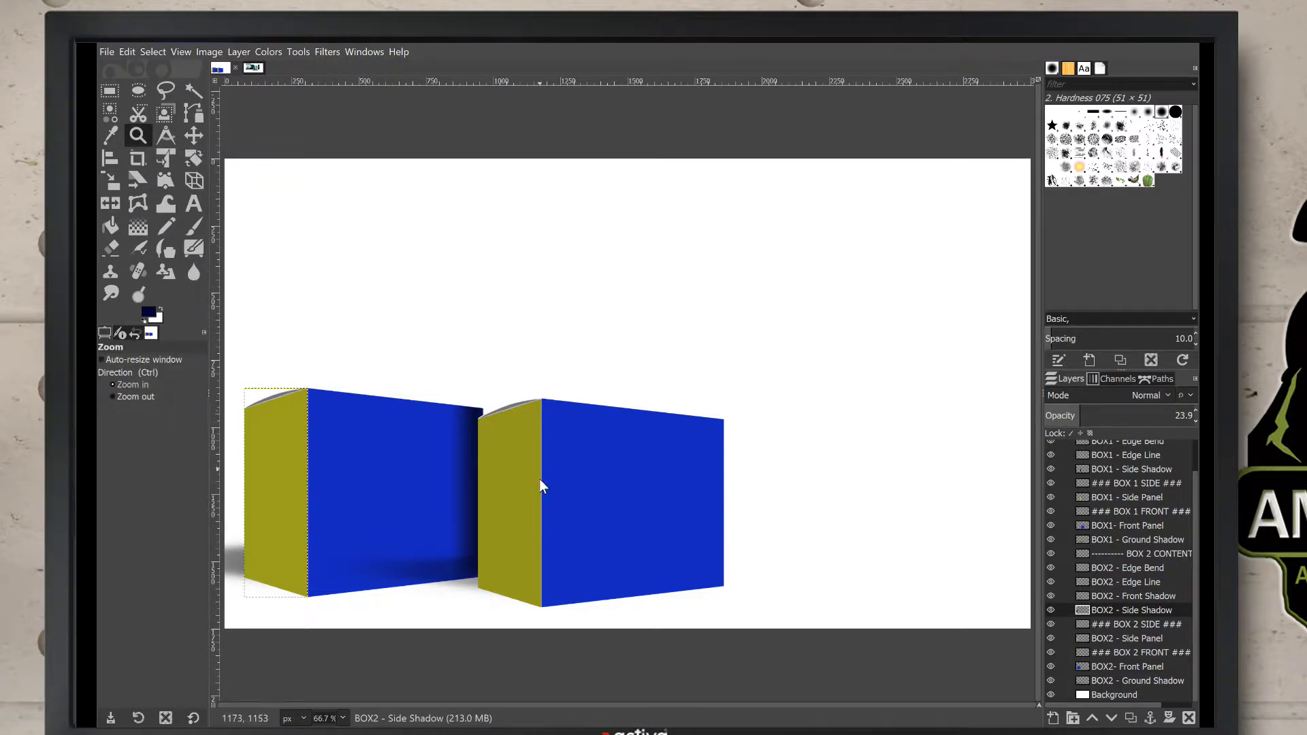
left_click(550, 492)
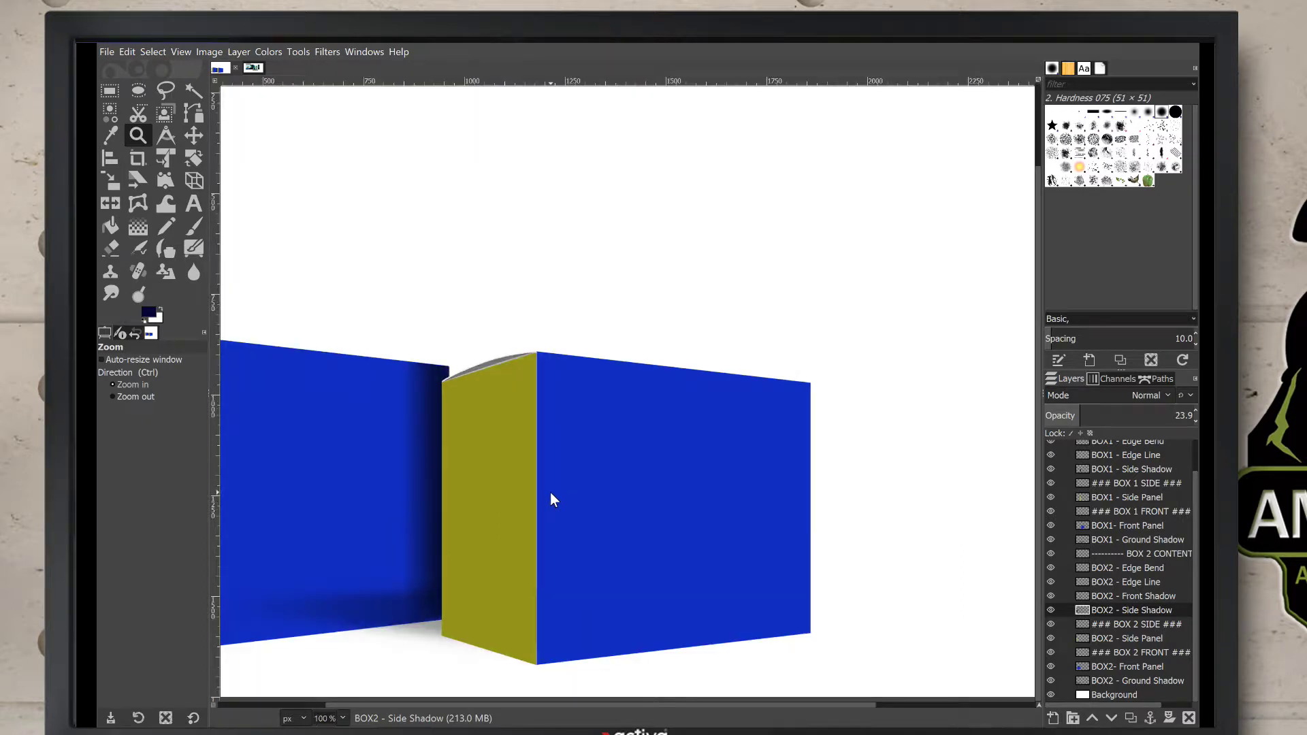
left_click(418, 516)
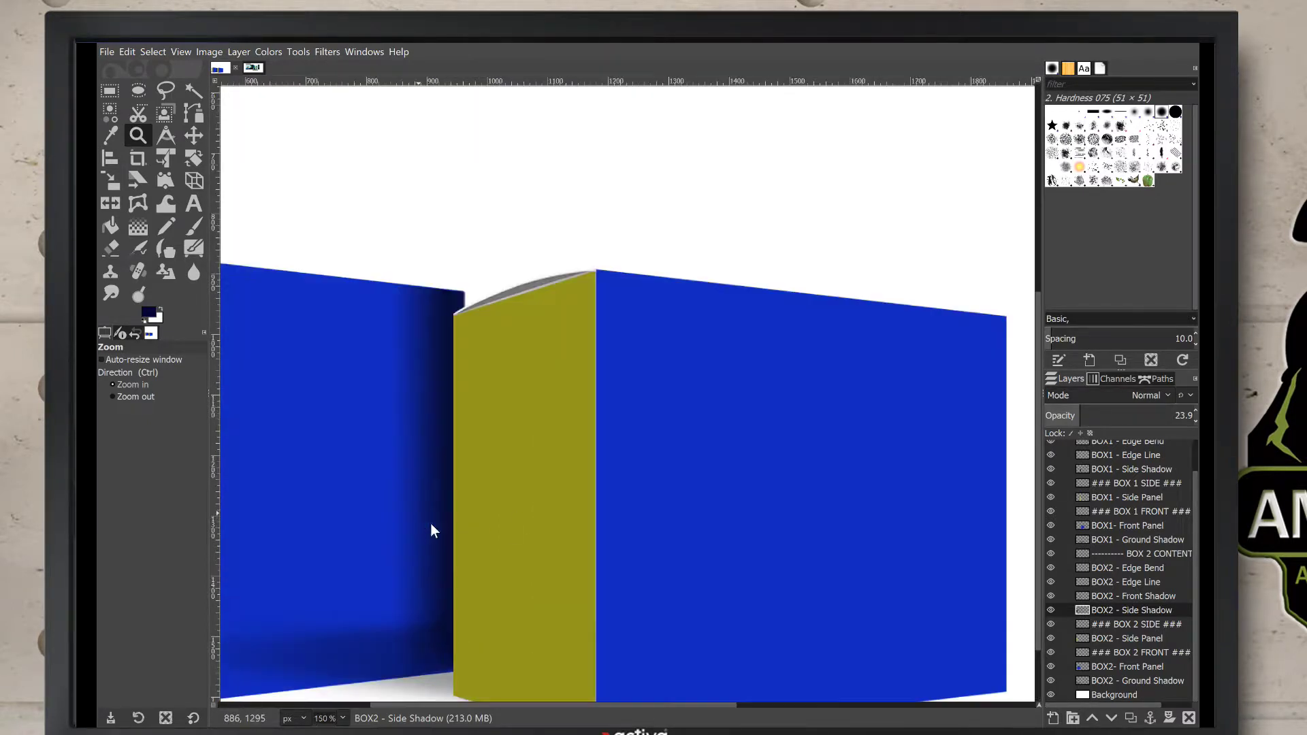
left_click(545, 701)
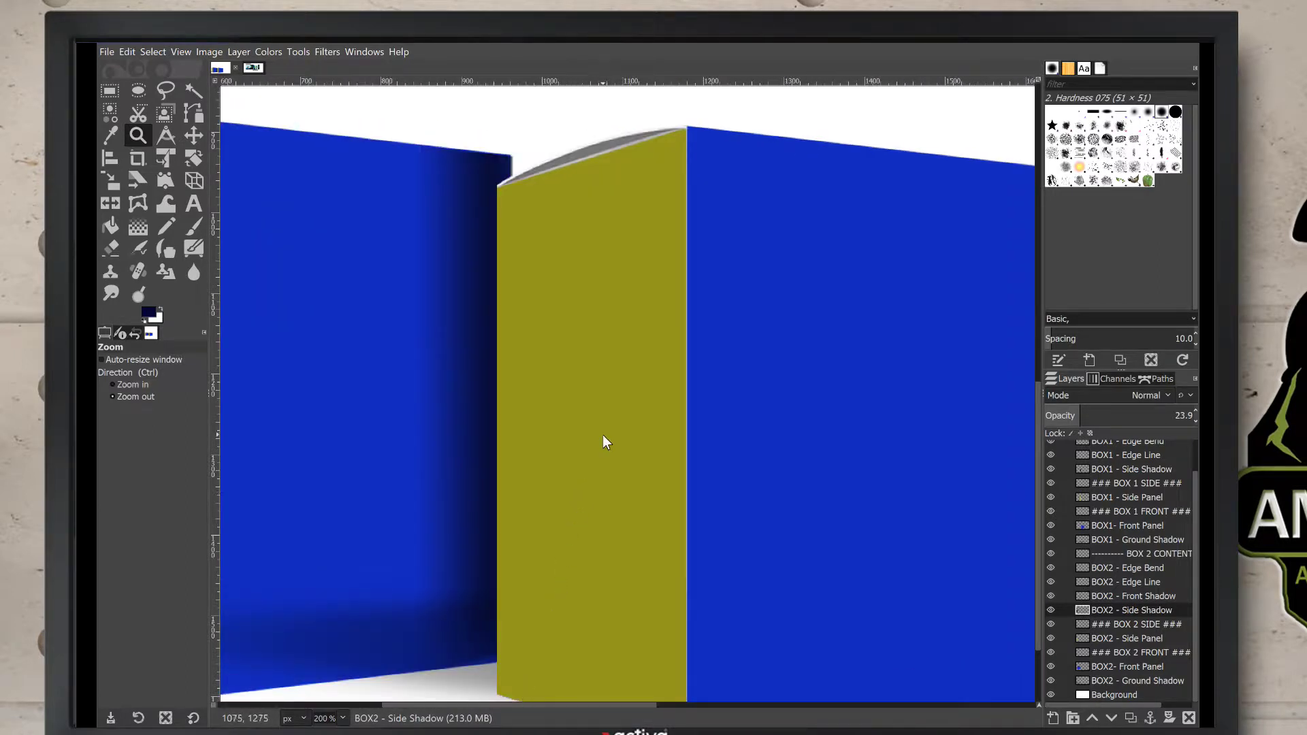
Zoom back out to 100% and bring up the pepper-mill design image.
left_click(603, 434, "ctrl")
left_click(603, 433, "ctrl")
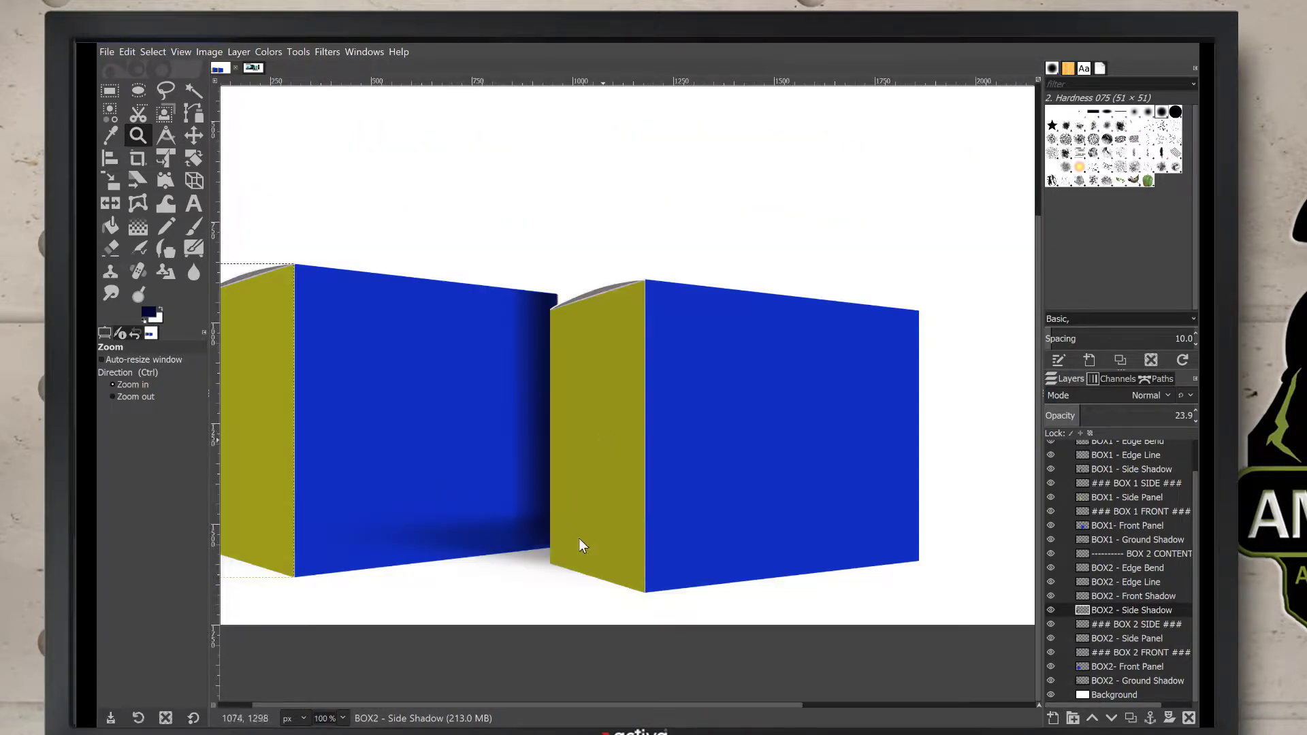
left_click_drag(594, 704, 608, 699)
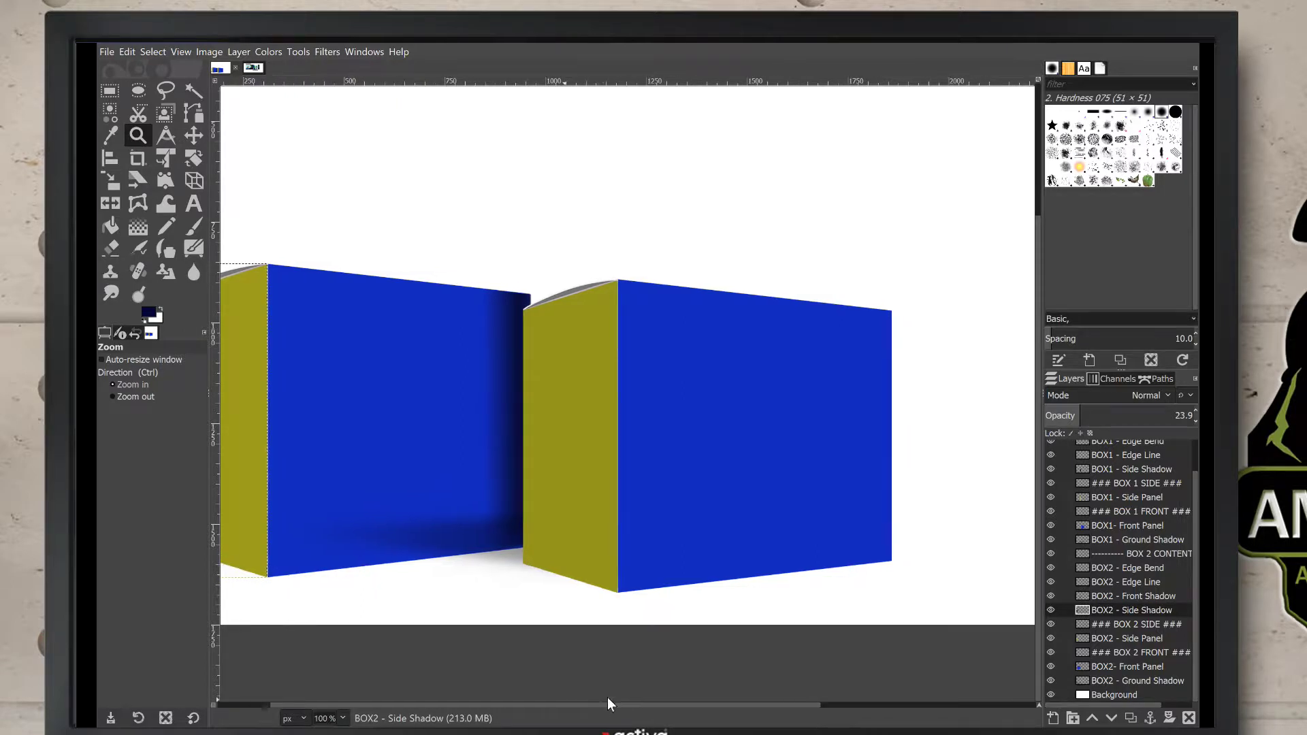
left_click(252, 69)
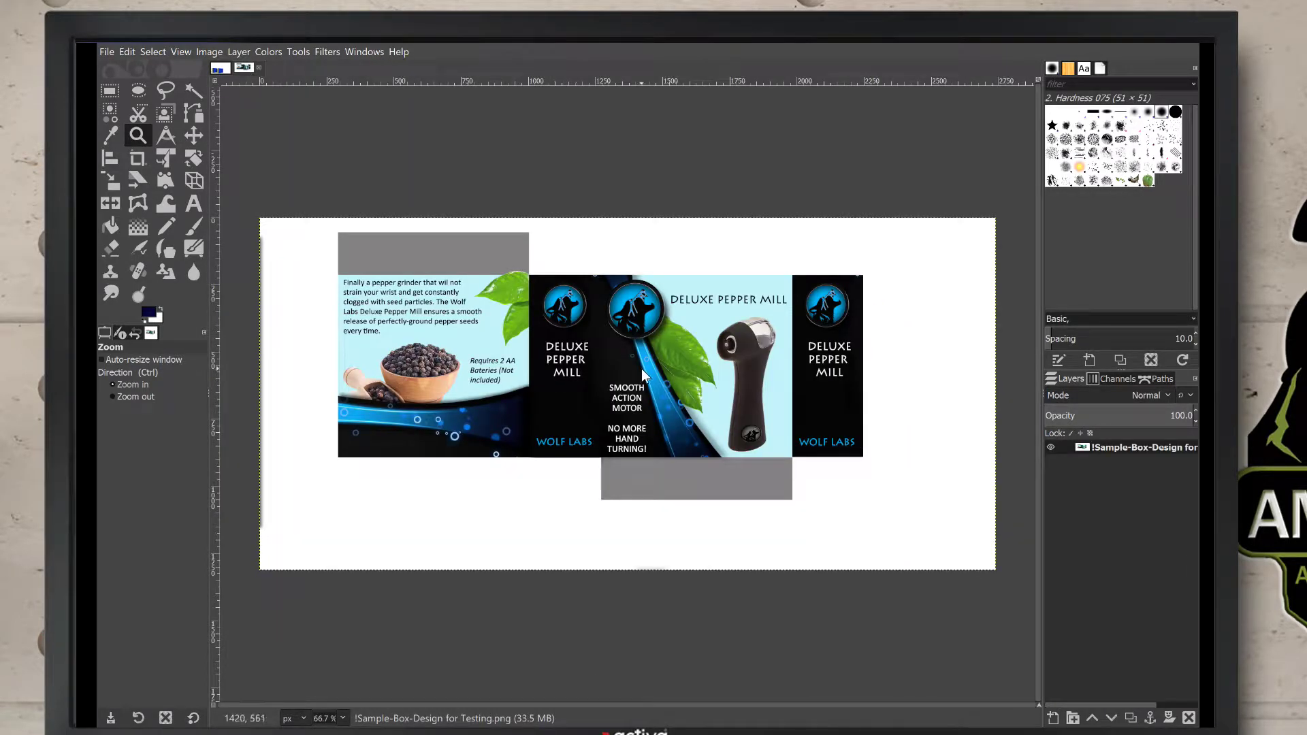
left_click(647, 368)
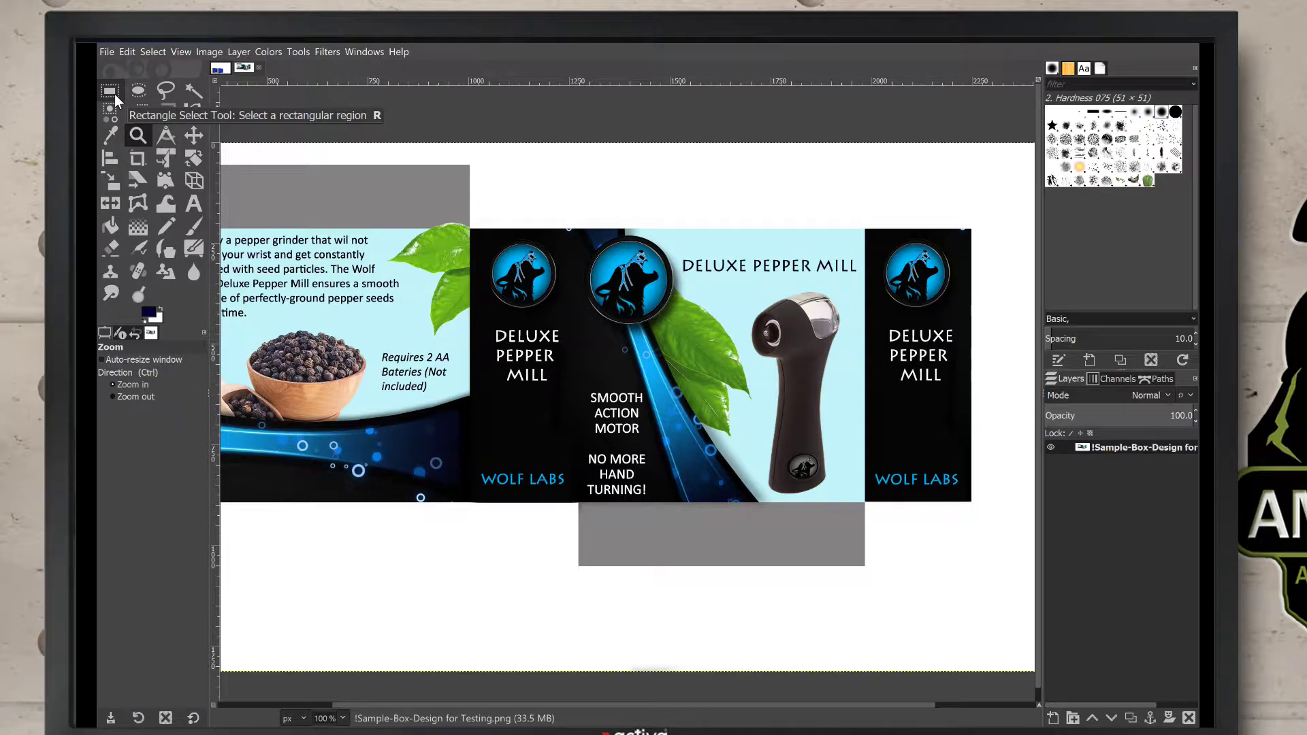
Make ### BOX 1 FRONT ### the active mockup layer, then return to the design with Rectangle Select.
left_click(223, 70)
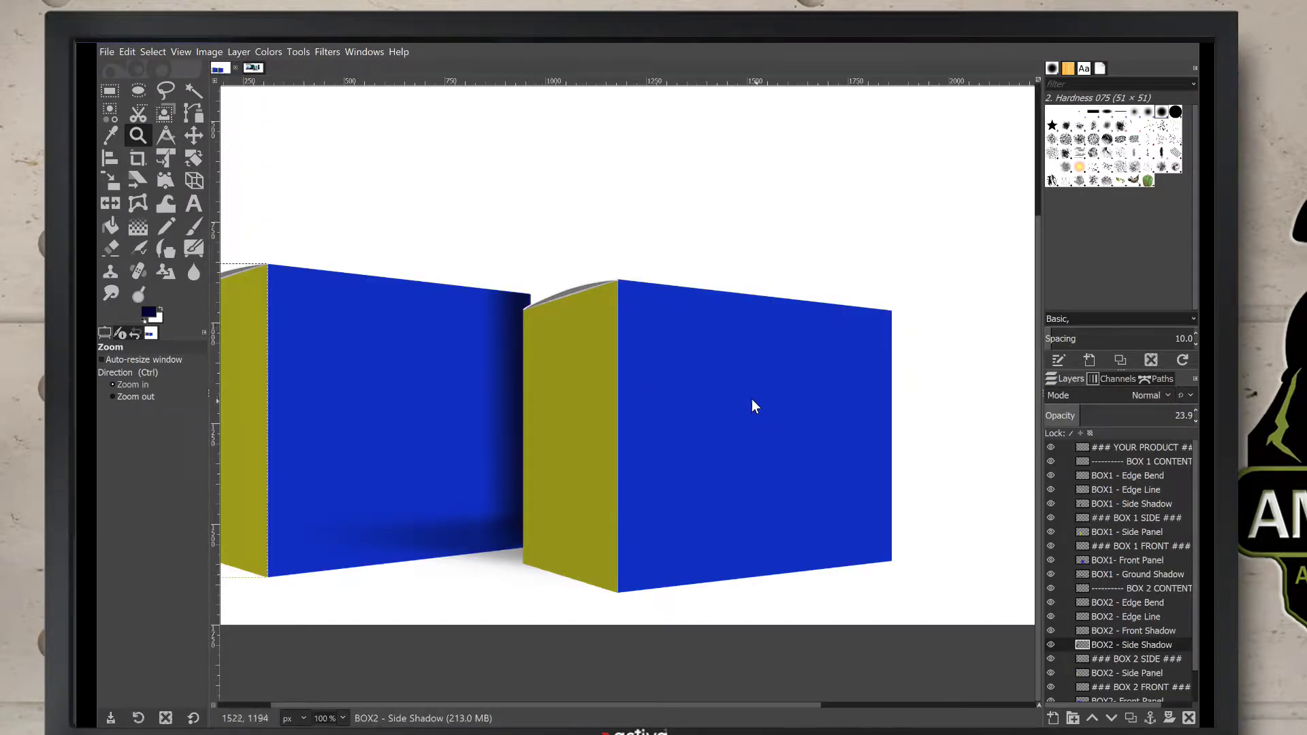
left_click(1150, 546)
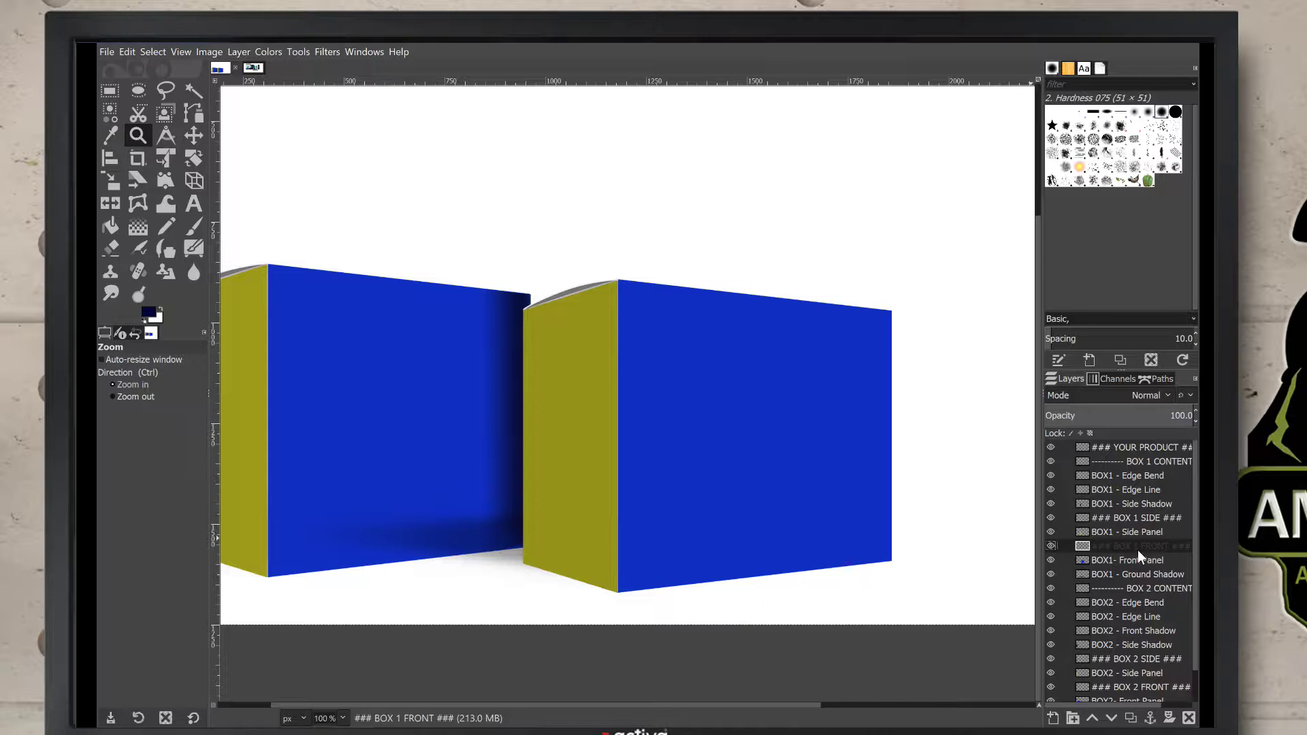
left_click(252, 68)
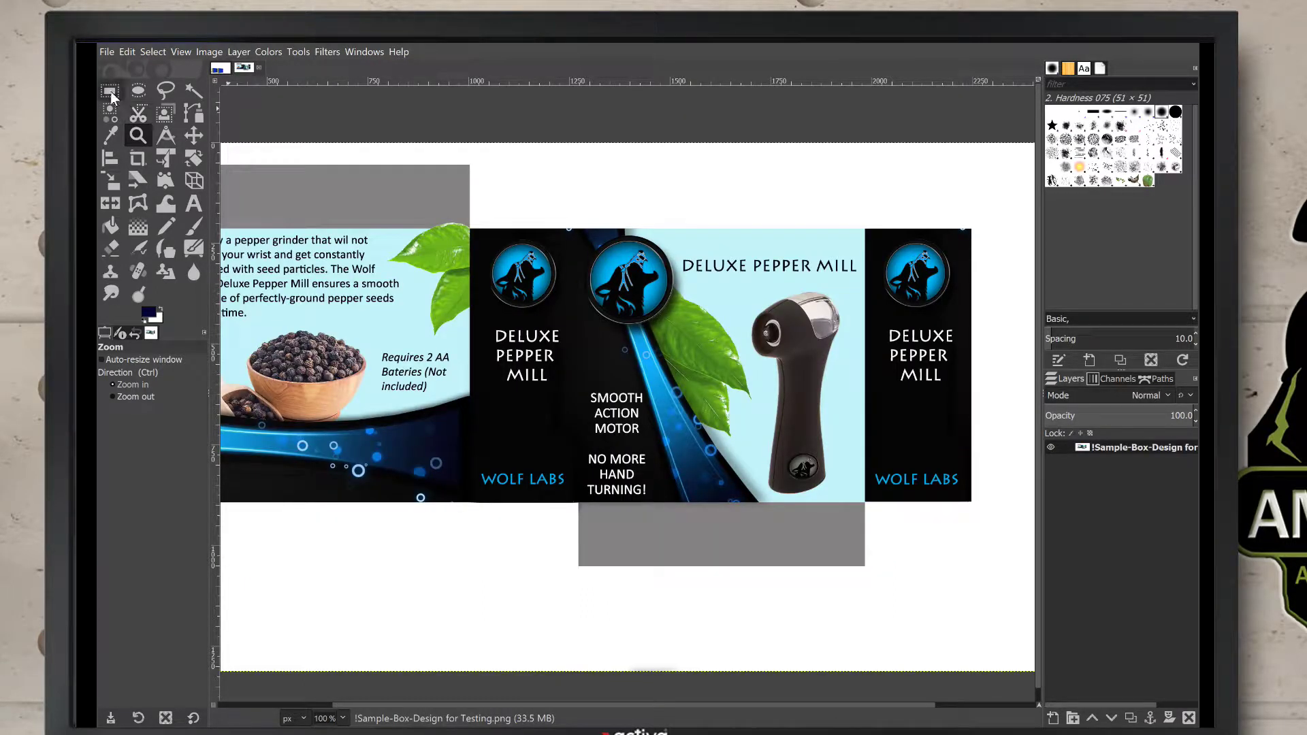
left_click(110, 93)
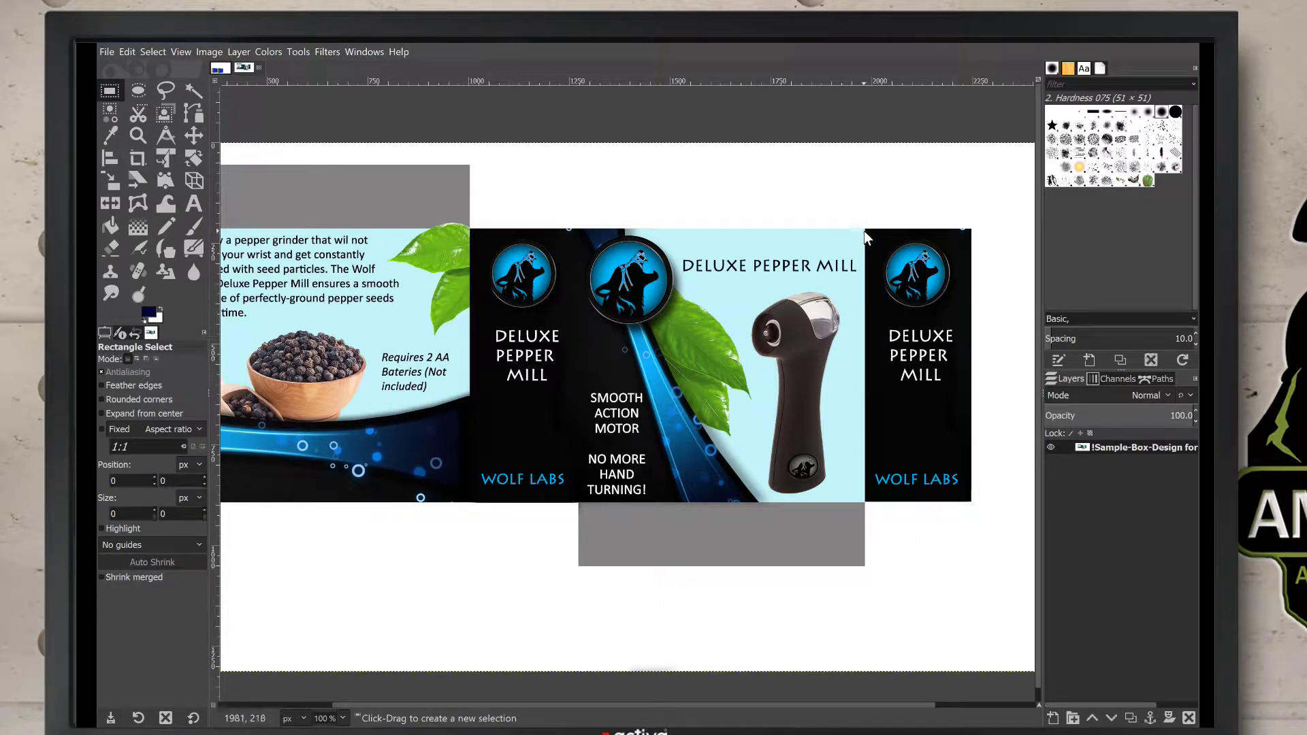
Copy the design's 706 × 674 px front panel with the grinder photo.
left_click_drag(864, 230, 578, 502)
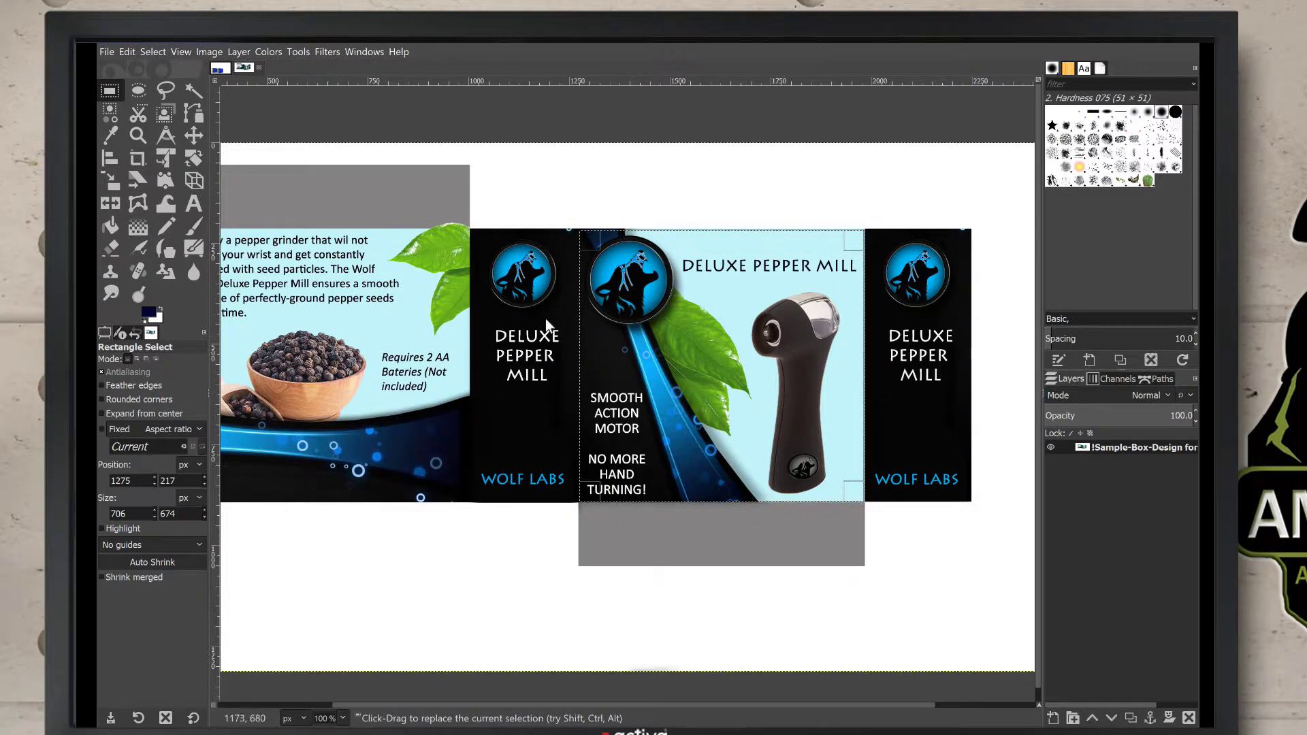
left_click(125, 52)
left_click(146, 157)
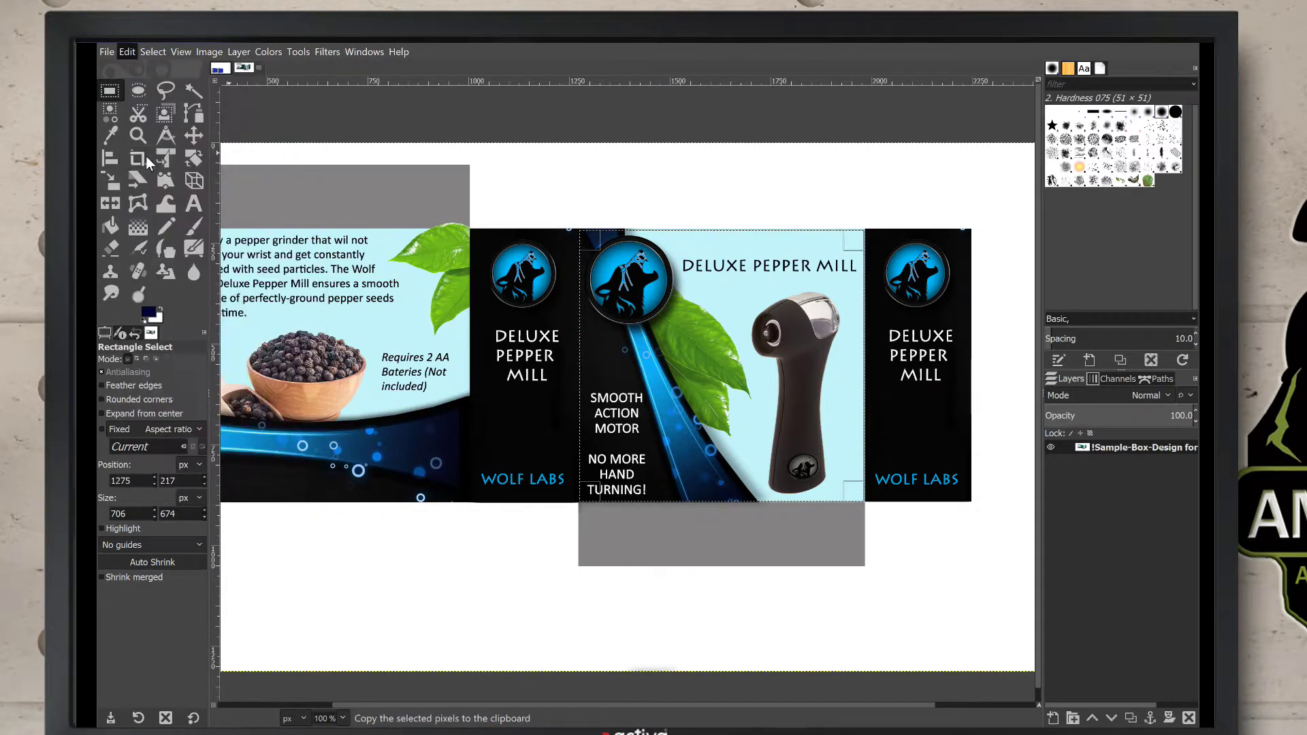
left_click(219, 71)
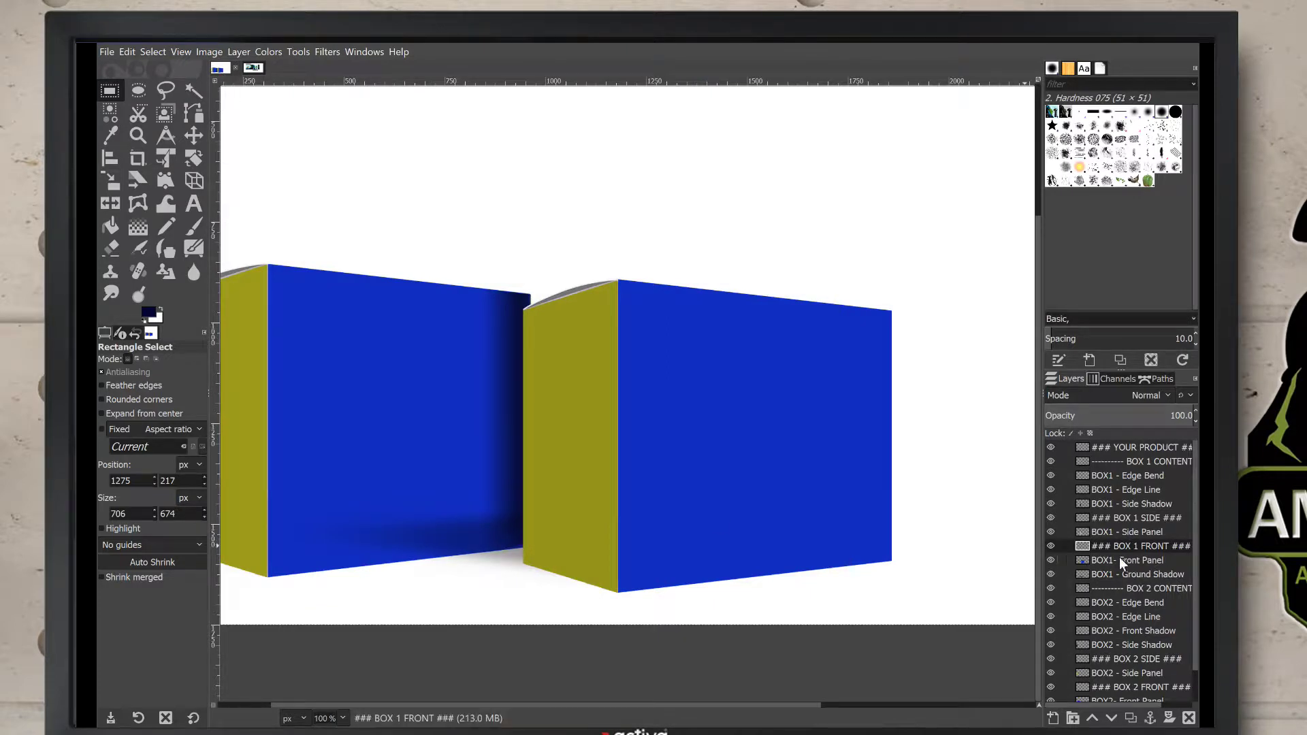
Paste the front panel into the mockup and drag it over the right box's front face.
left_click(125, 51)
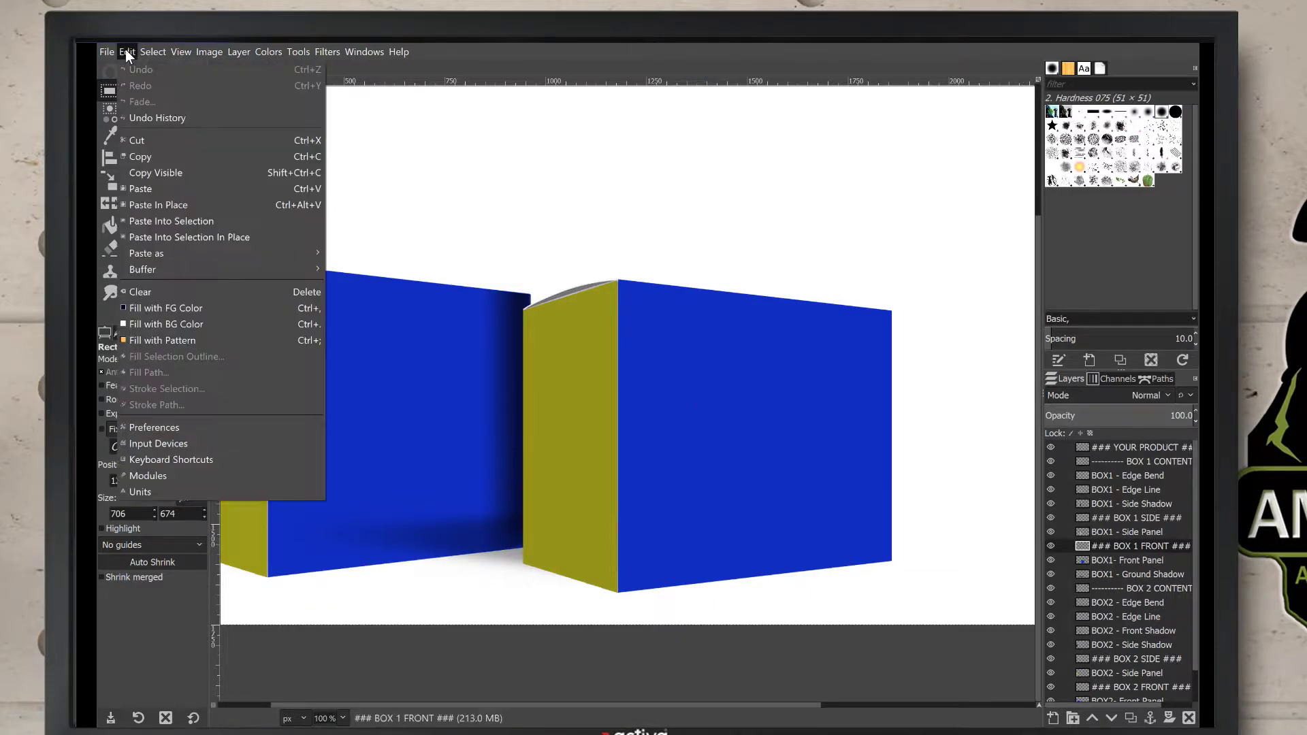
left_click(155, 187)
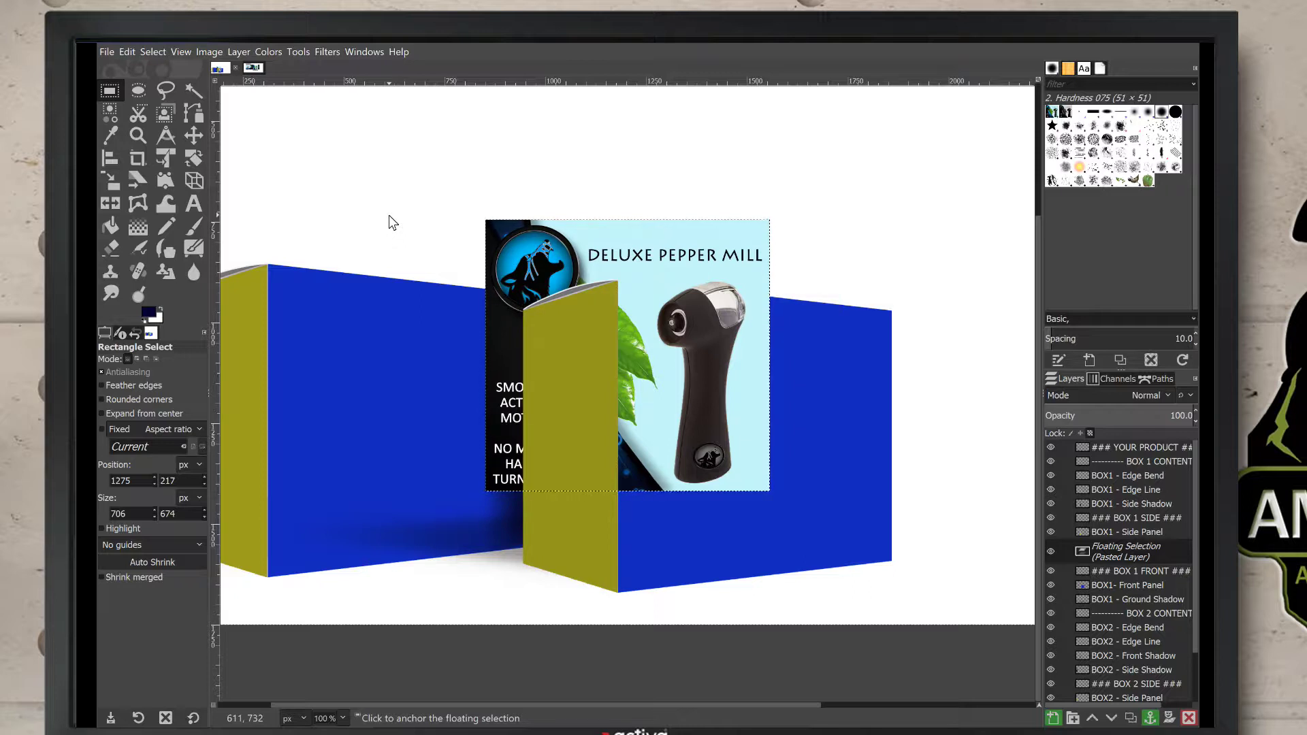
left_click(194, 136)
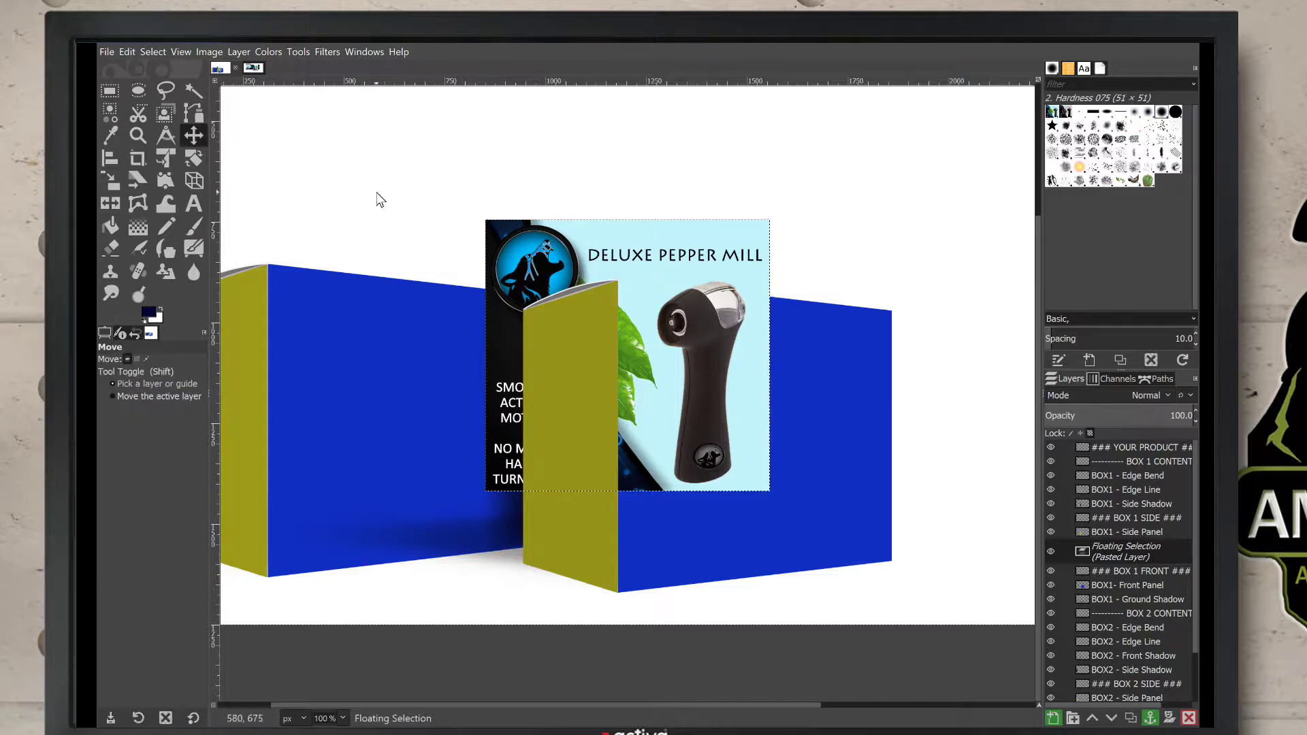
left_click_drag(647, 259, 774, 314)
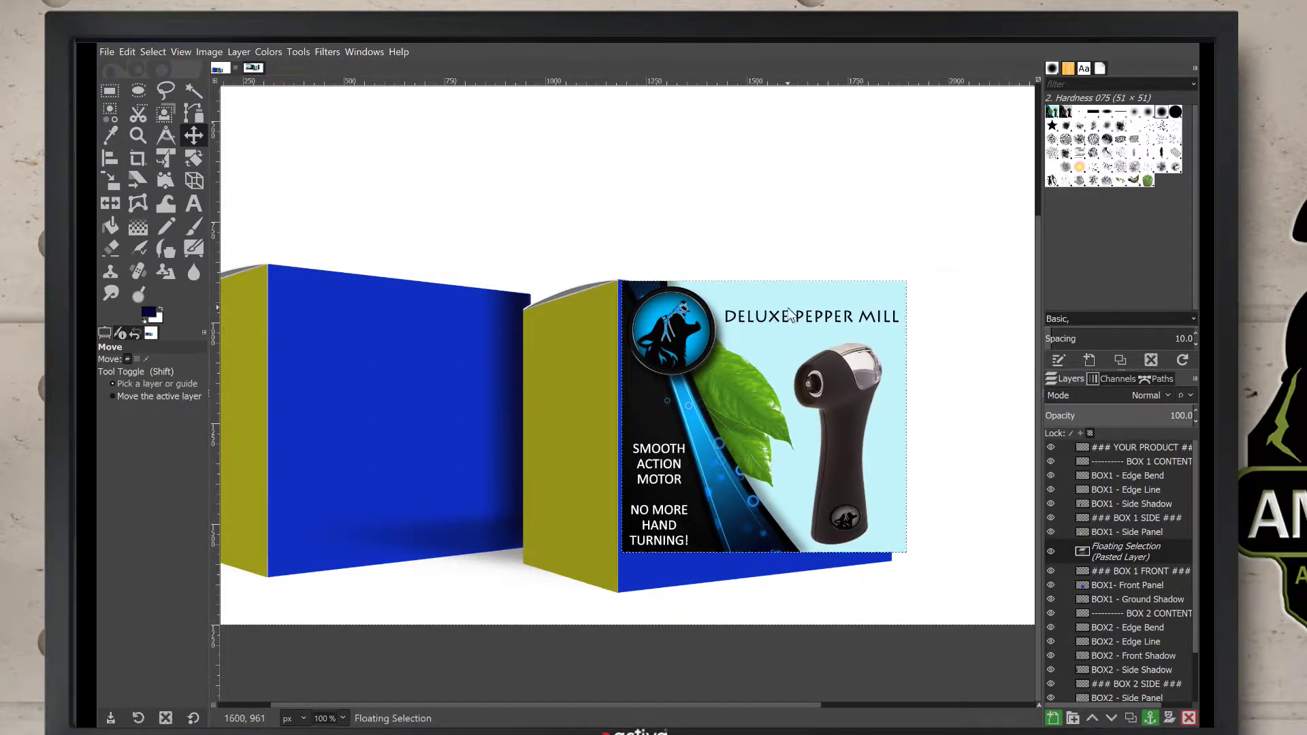
Nudge the pasted panel left and up so its left edge meets the box's front corner.
key("Left")
key("Left")
key("Left")
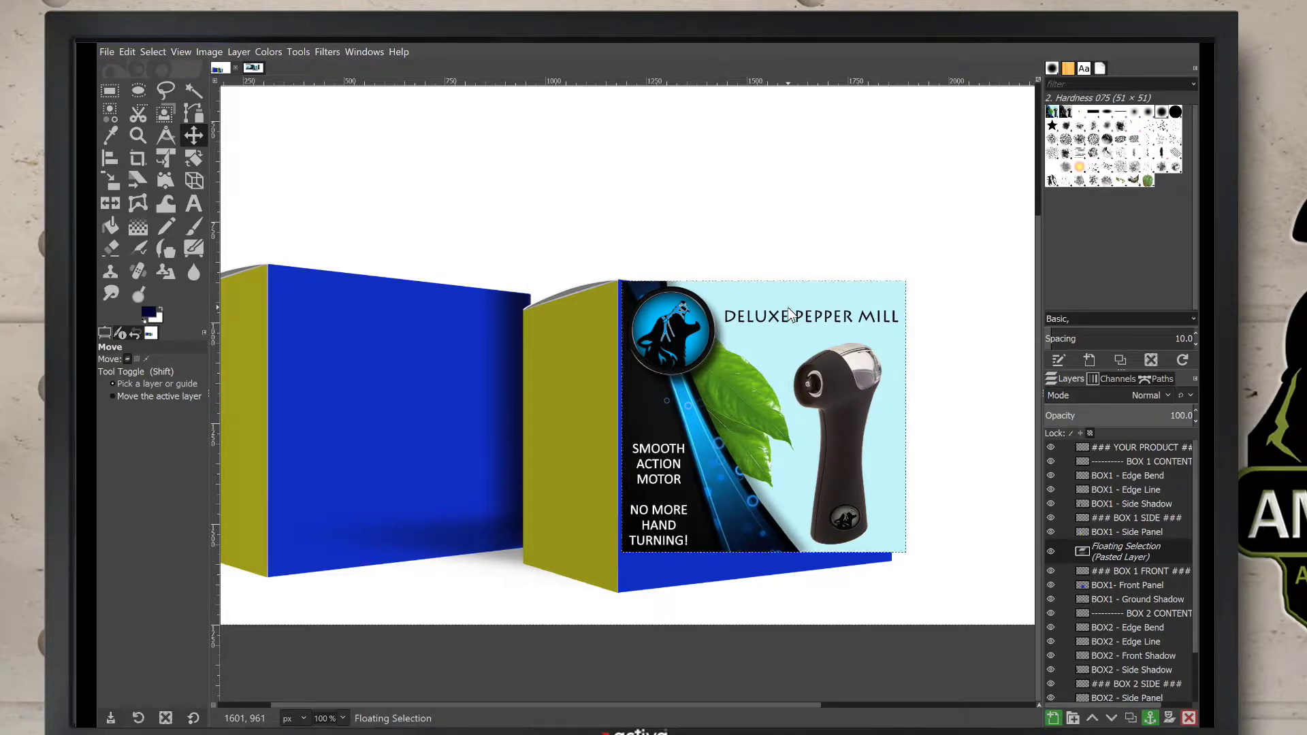
key("Left")
key("Left")
key("Left")
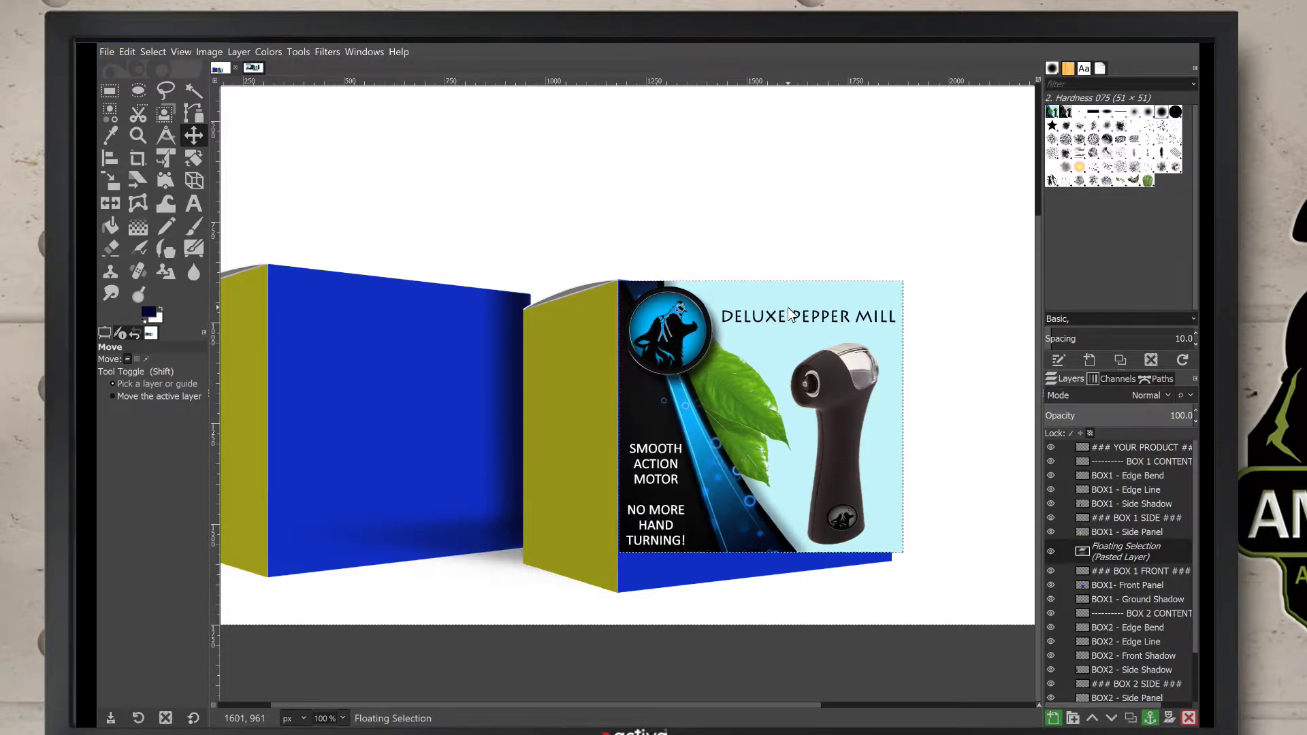
key("Up")
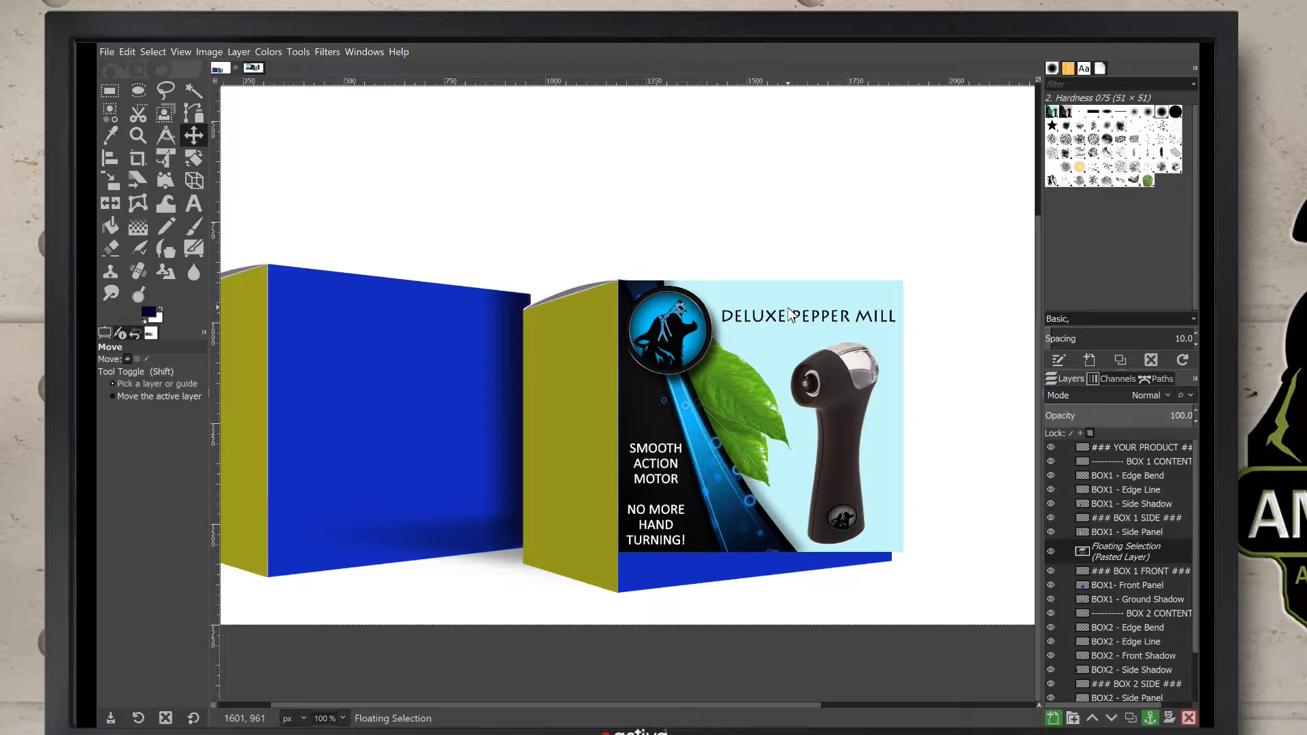
key("Left")
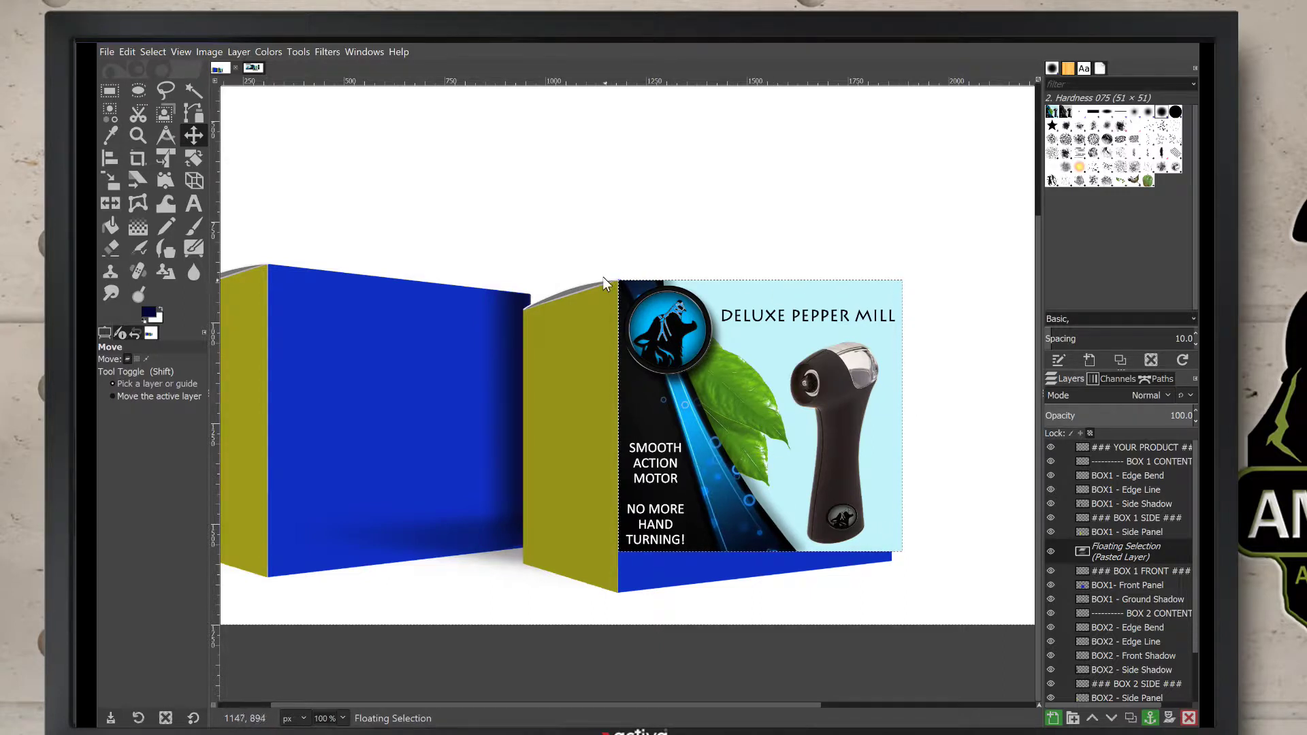
left_click(193, 182)
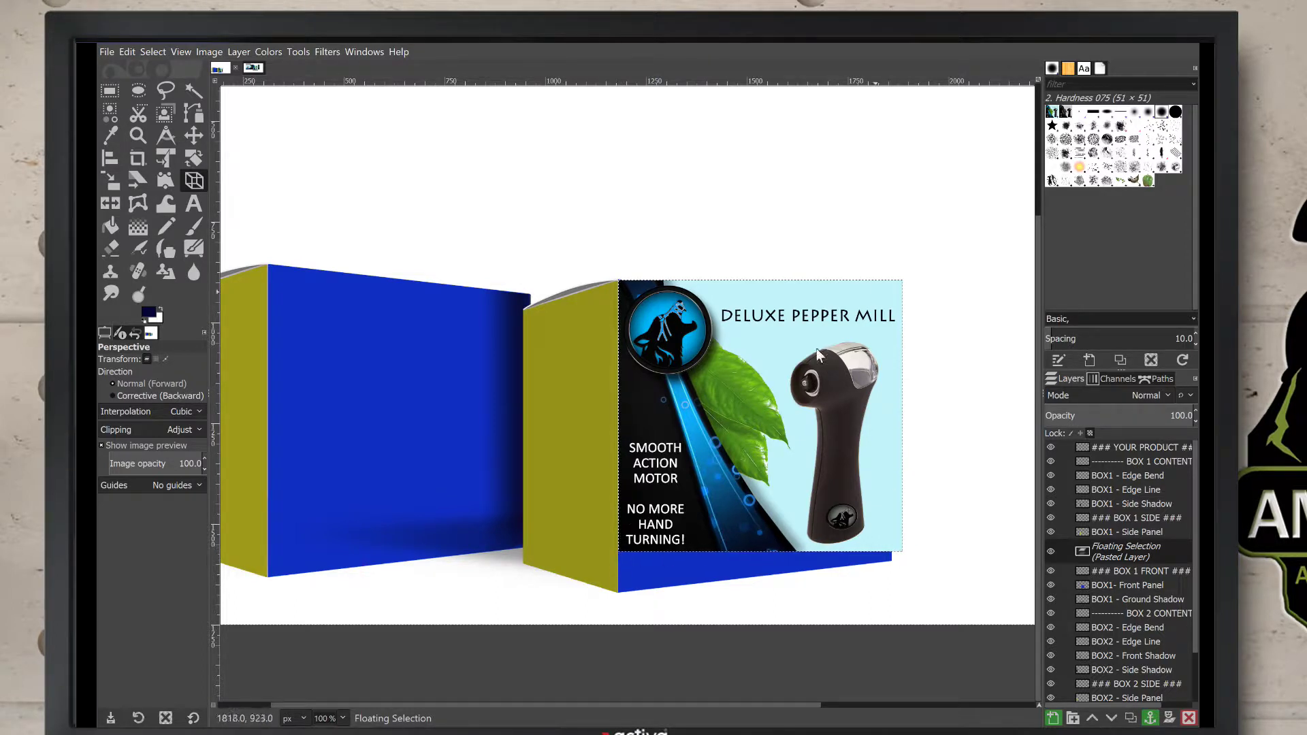
Perspective-warp the panel's corners onto the right box front and anchor it into BOX 1 FRONT.
left_click(620, 557)
left_click_drag(619, 558, 620, 598)
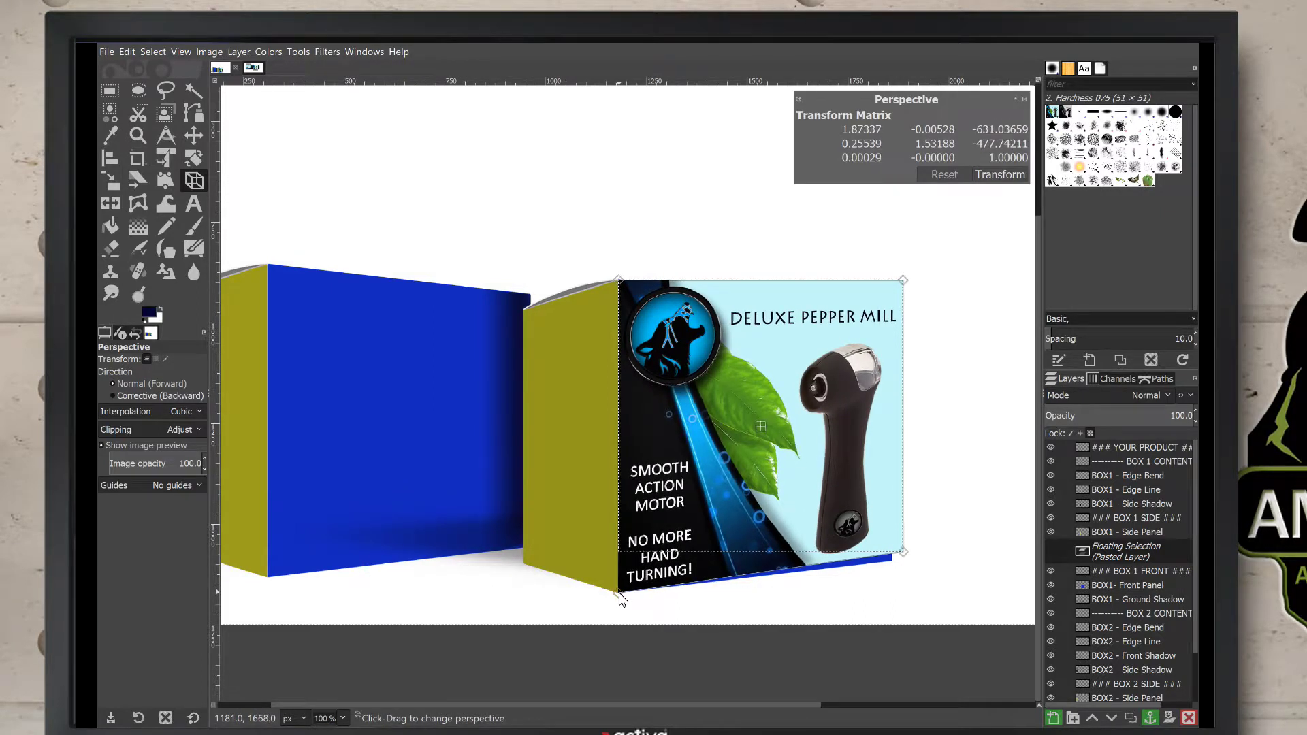
left_click_drag(908, 280, 894, 309)
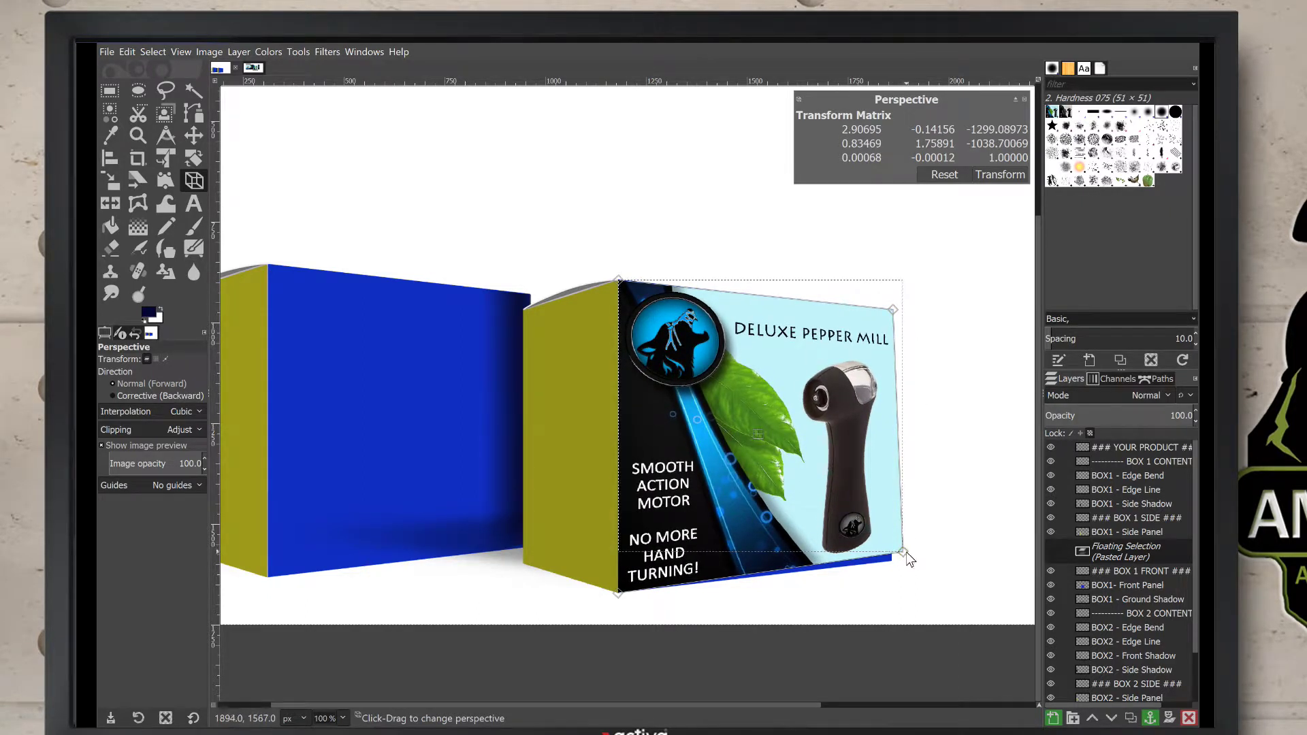
left_click_drag(906, 553, 897, 561)
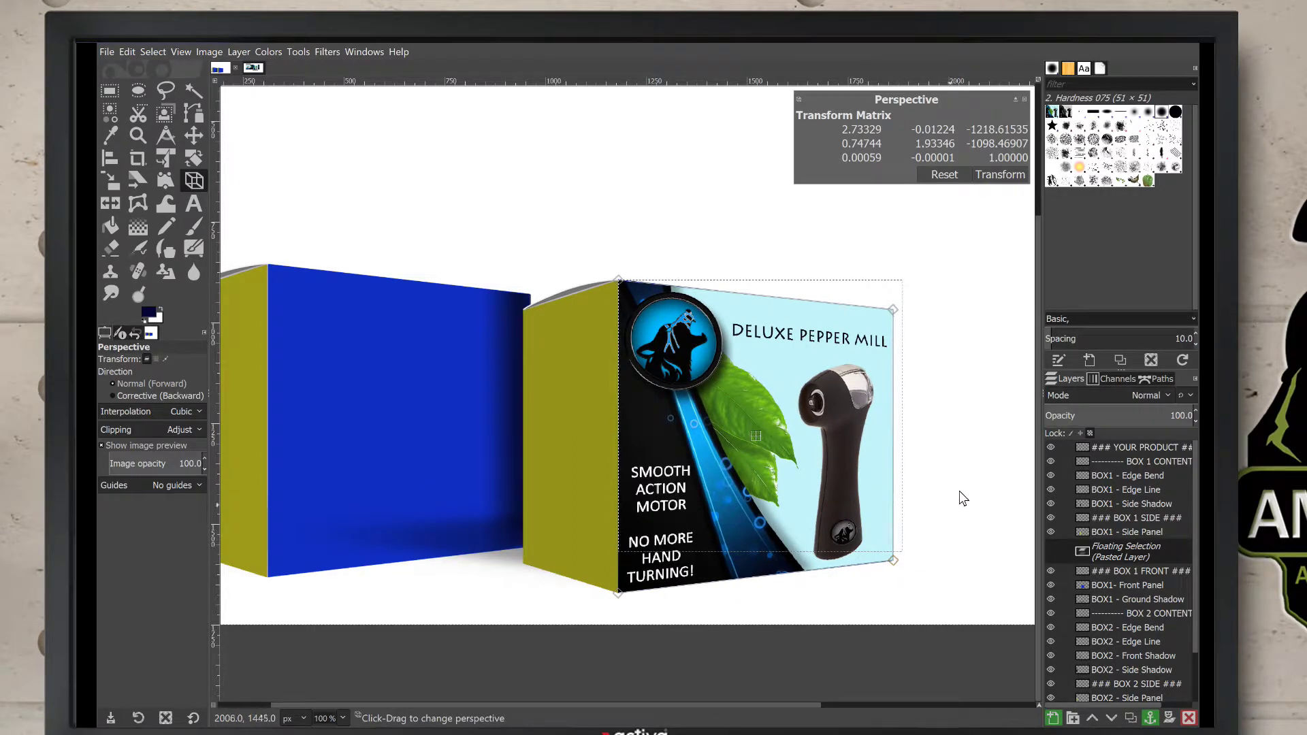
left_click(109, 92)
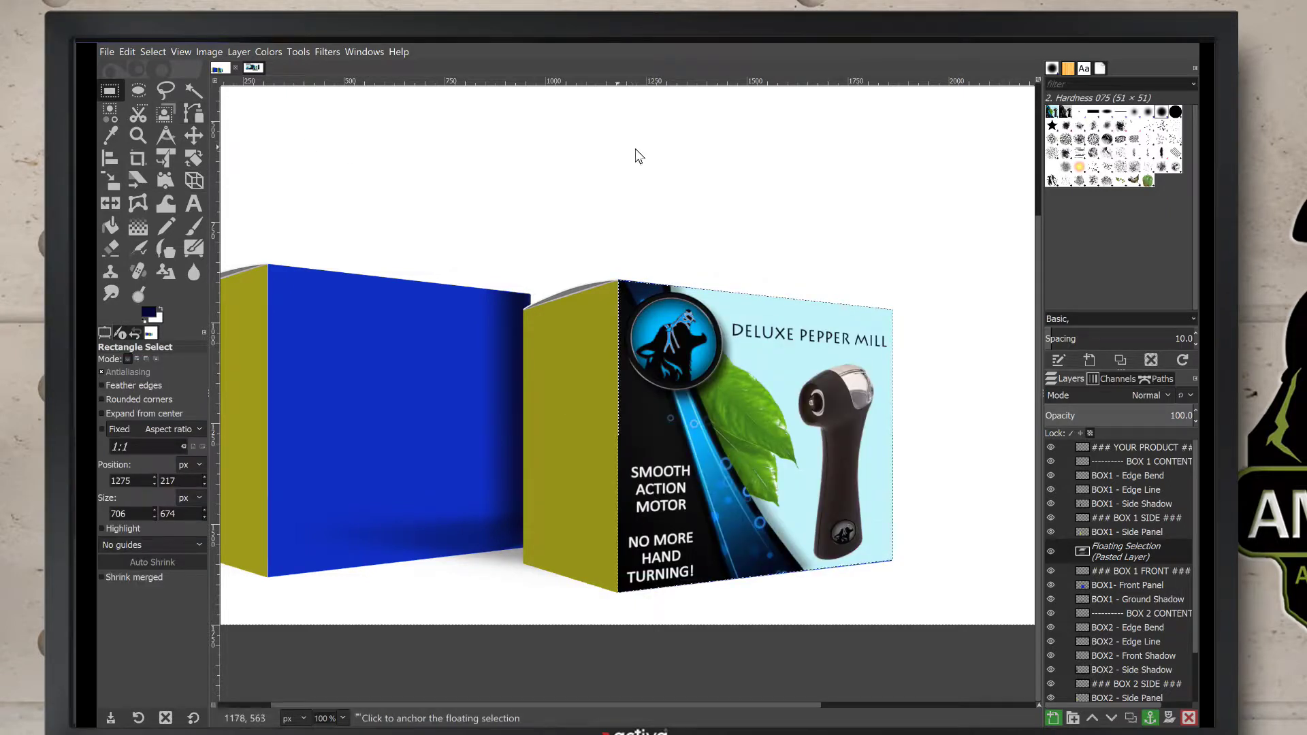
left_click(800, 194)
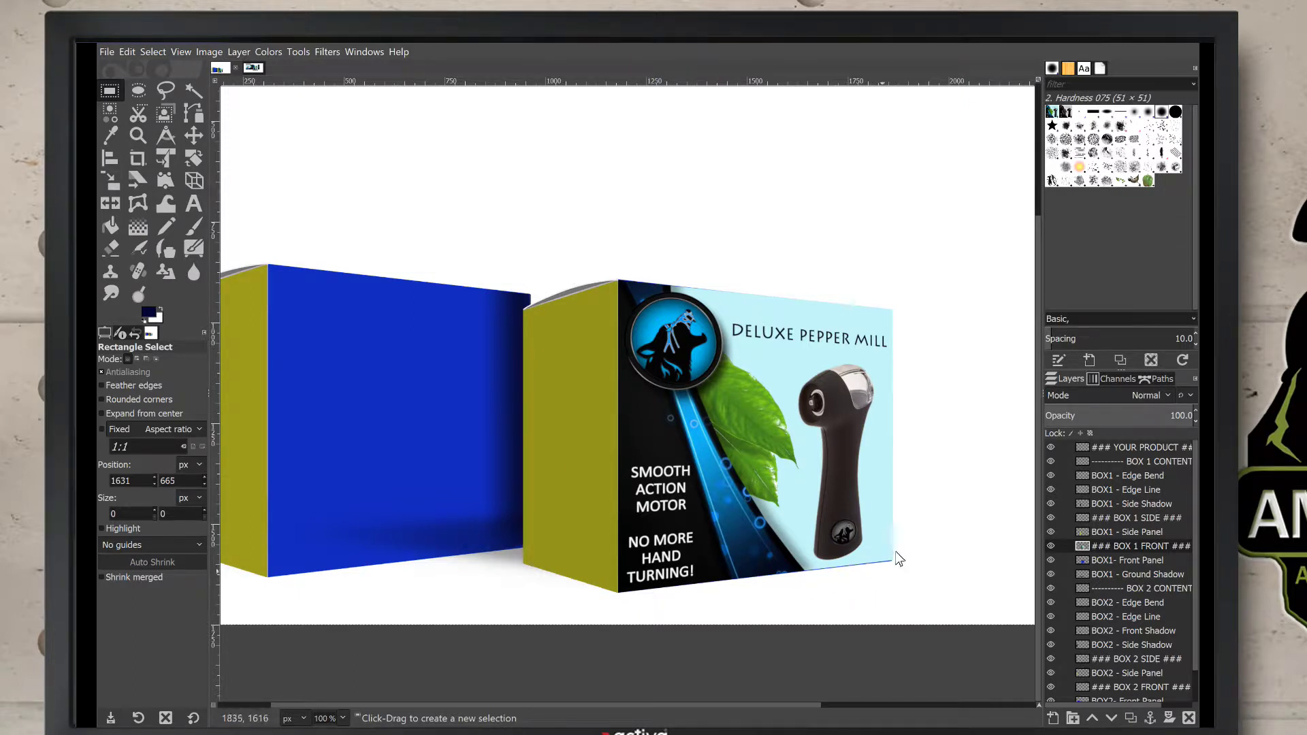
left_click(194, 136)
Undo the first fit back to the flat, floating front panel.
key("Down")
key("Down")
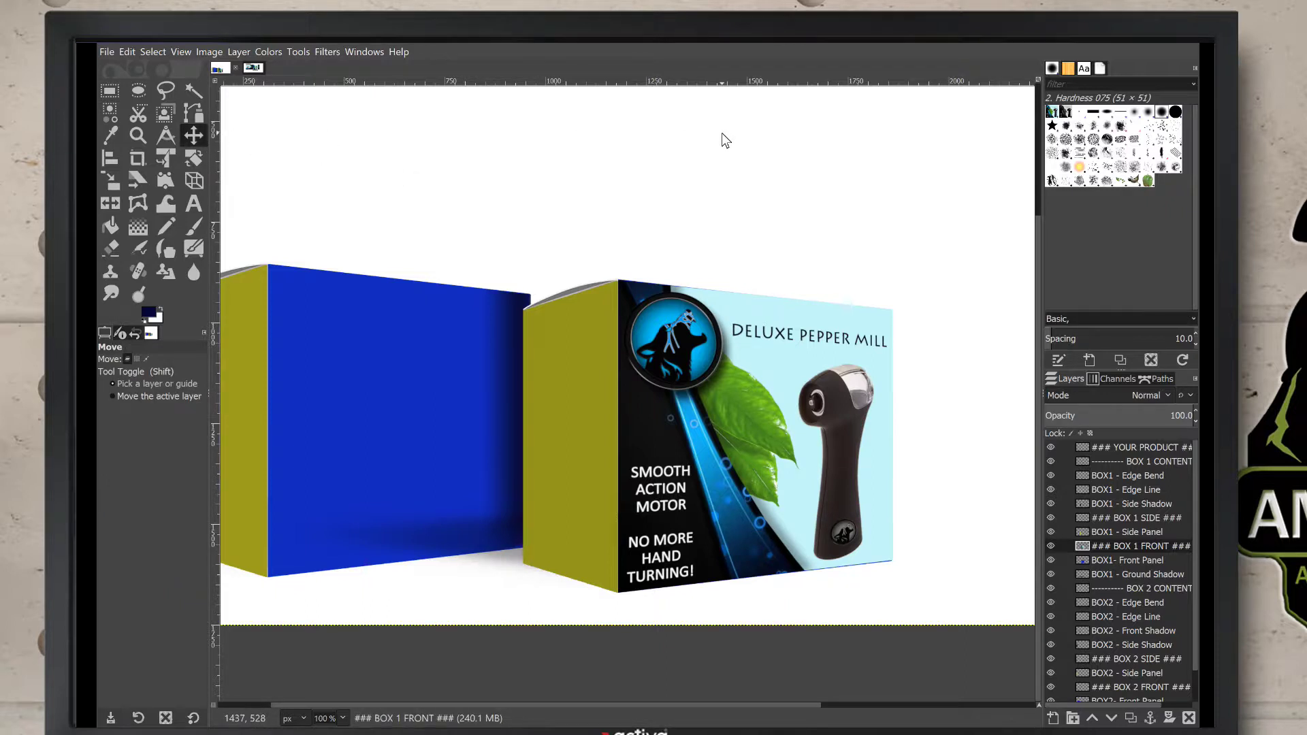
key("Up")
key("Up")
key("shift+alt")
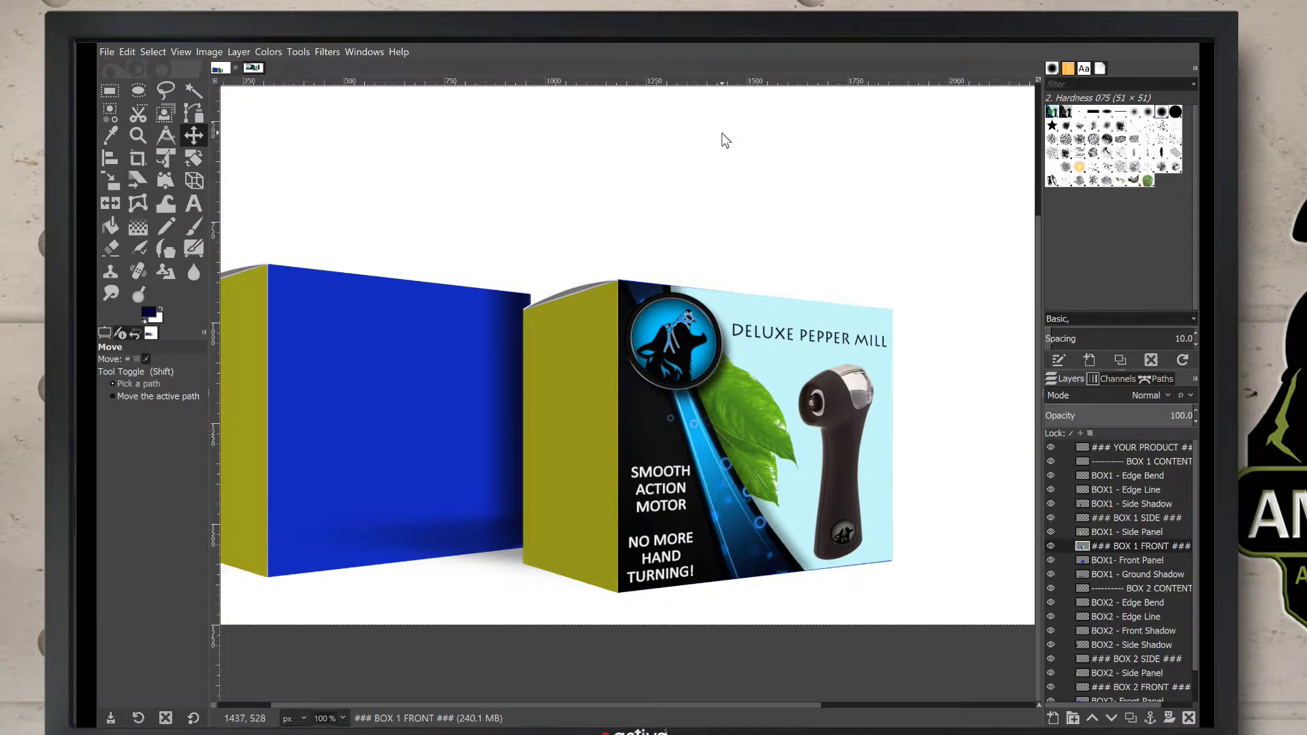
key("ctrl+v")
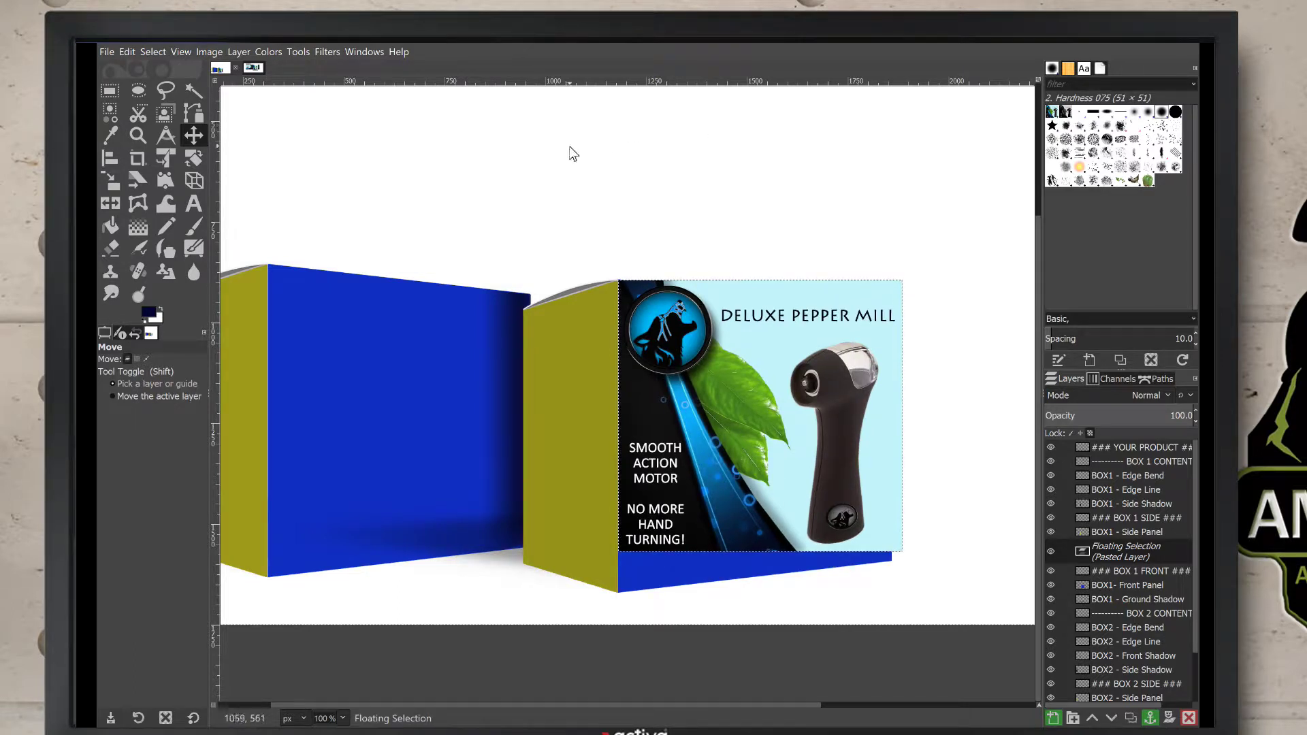
Re-warp the panel's corners more precisely onto the box front and anchor it.
left_click(196, 181)
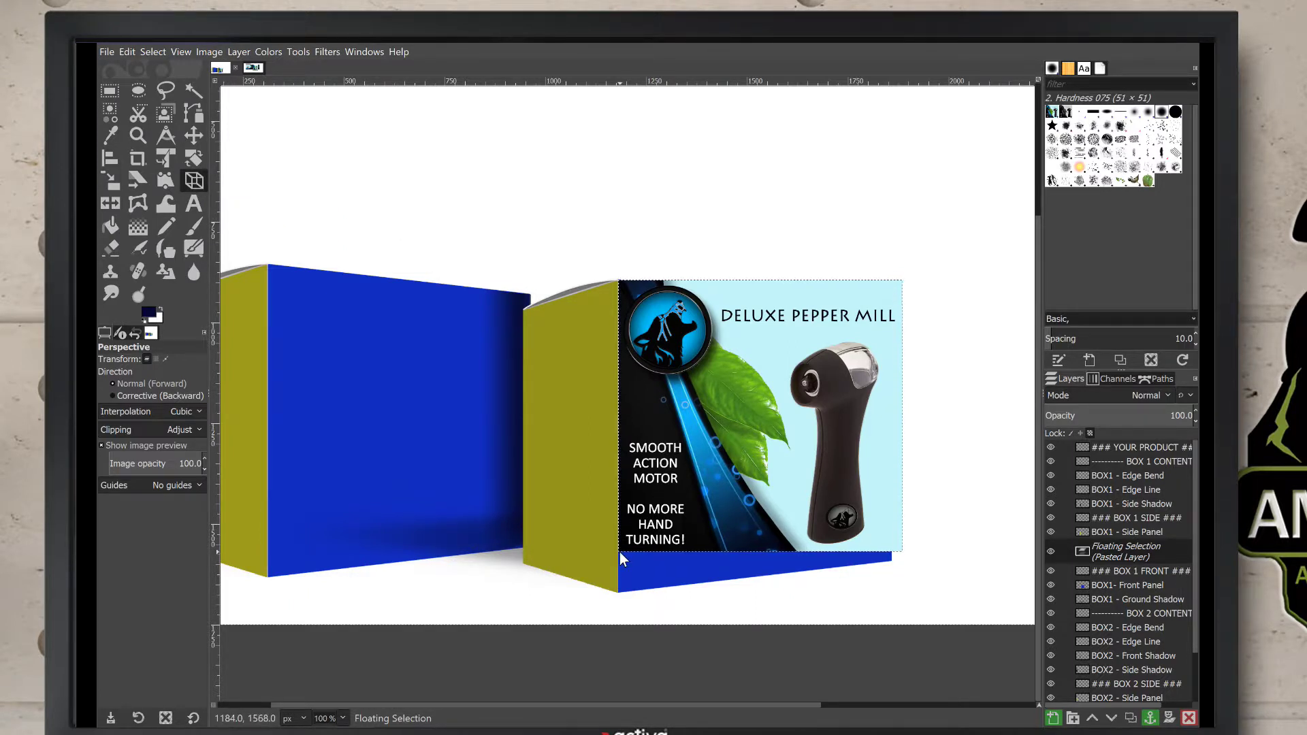
left_click_drag(619, 554, 622, 597)
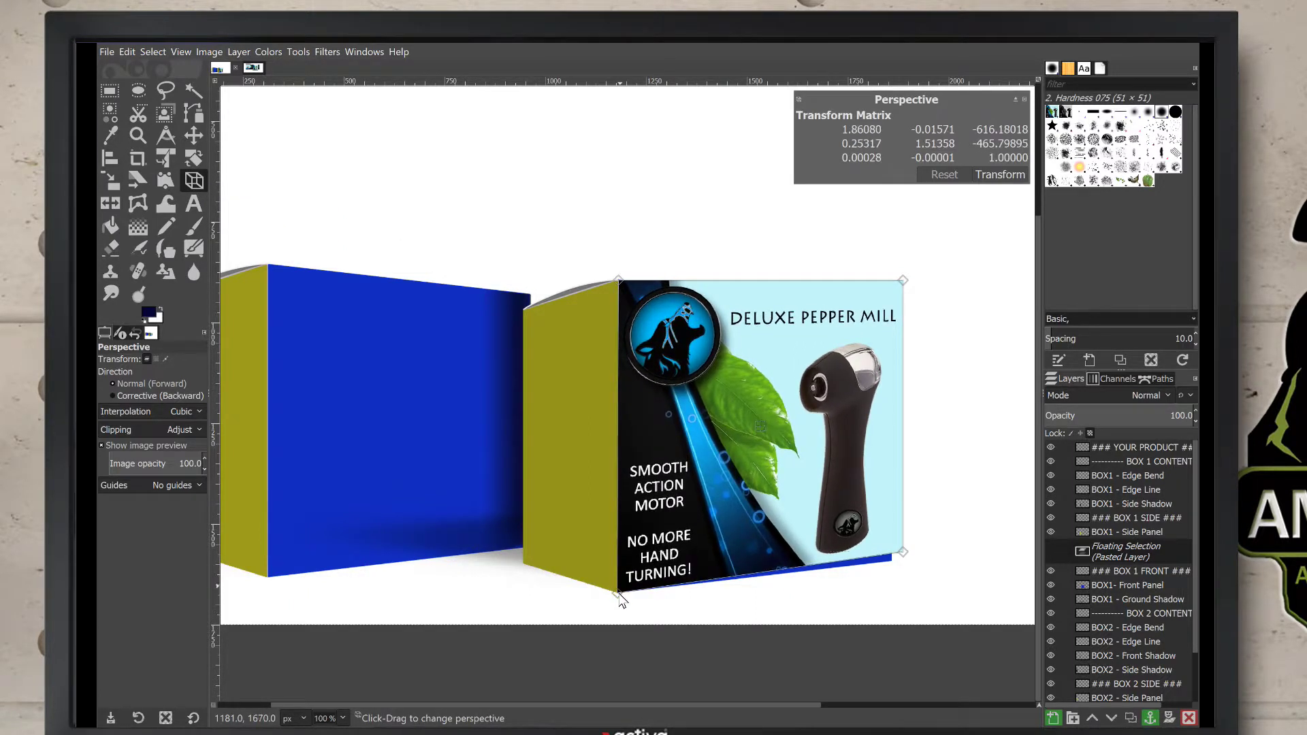
left_click(620, 595)
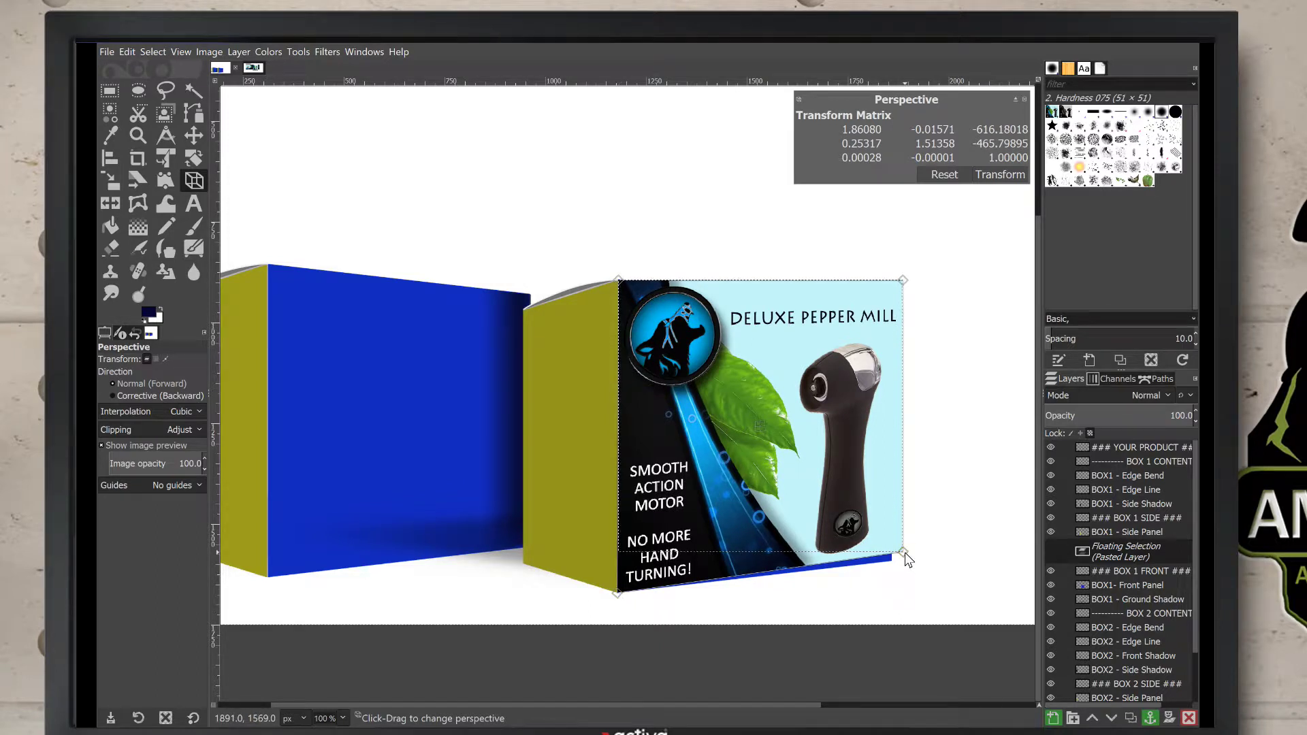
left_click_drag(906, 556, 894, 568)
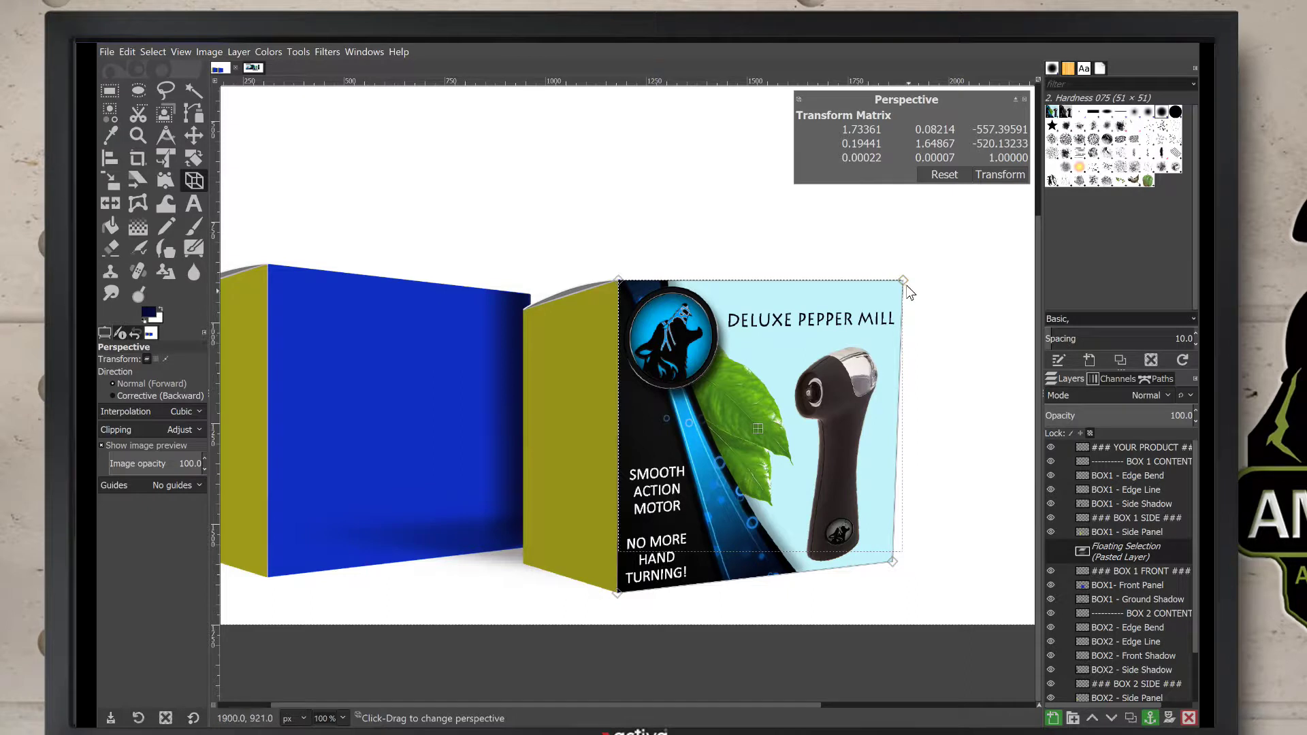
left_click_drag(906, 280, 898, 315)
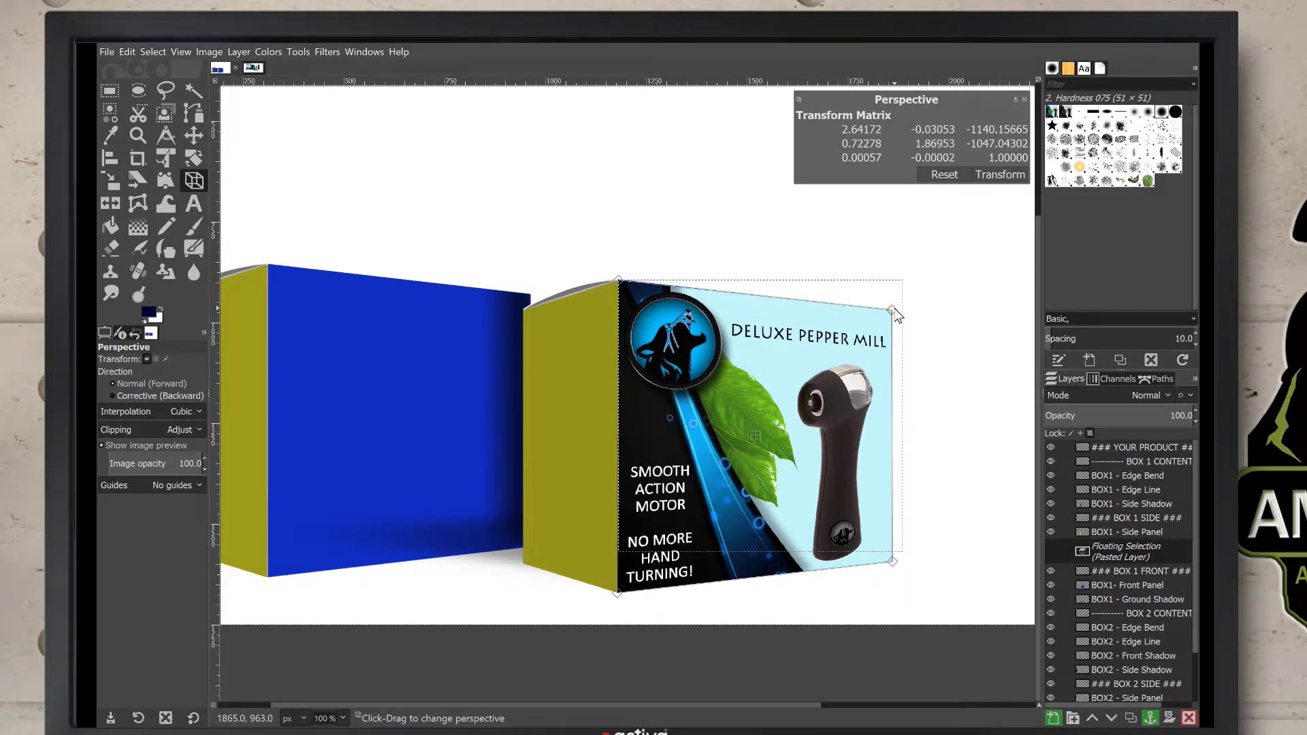
left_click_drag(895, 309, 895, 309)
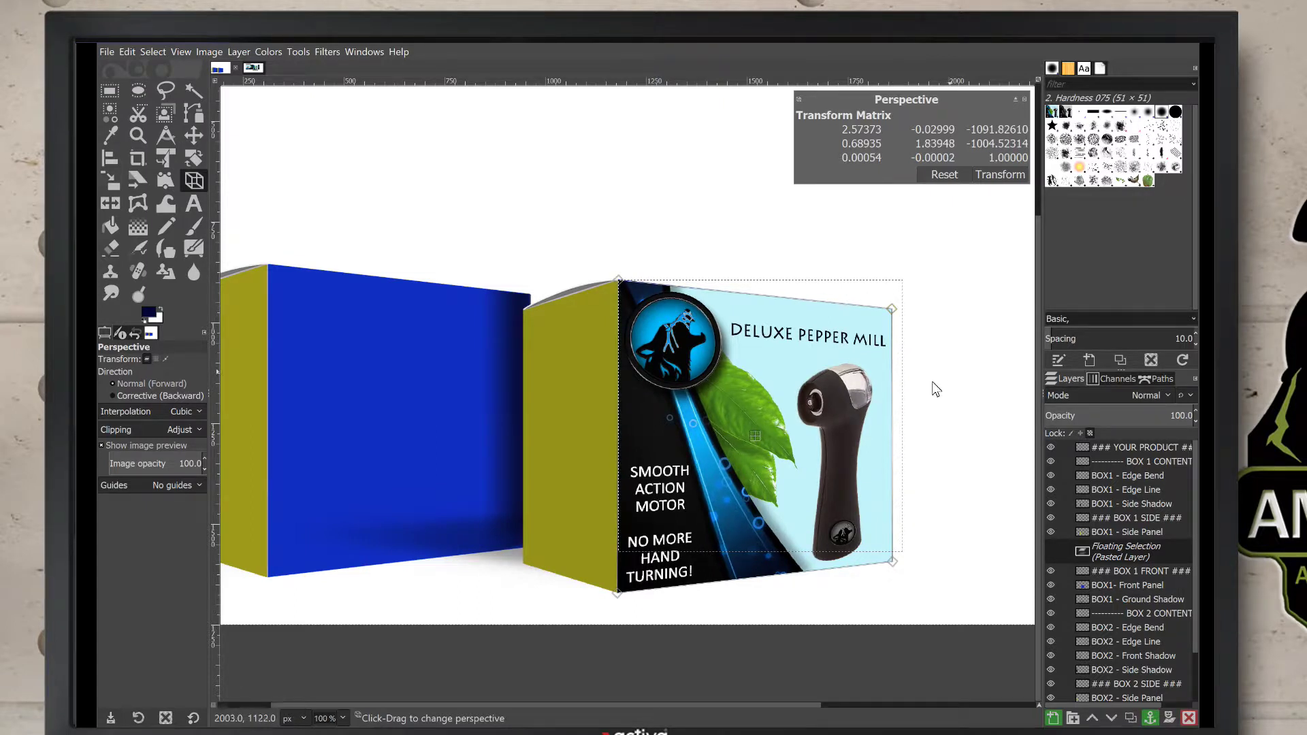
left_click(111, 91)
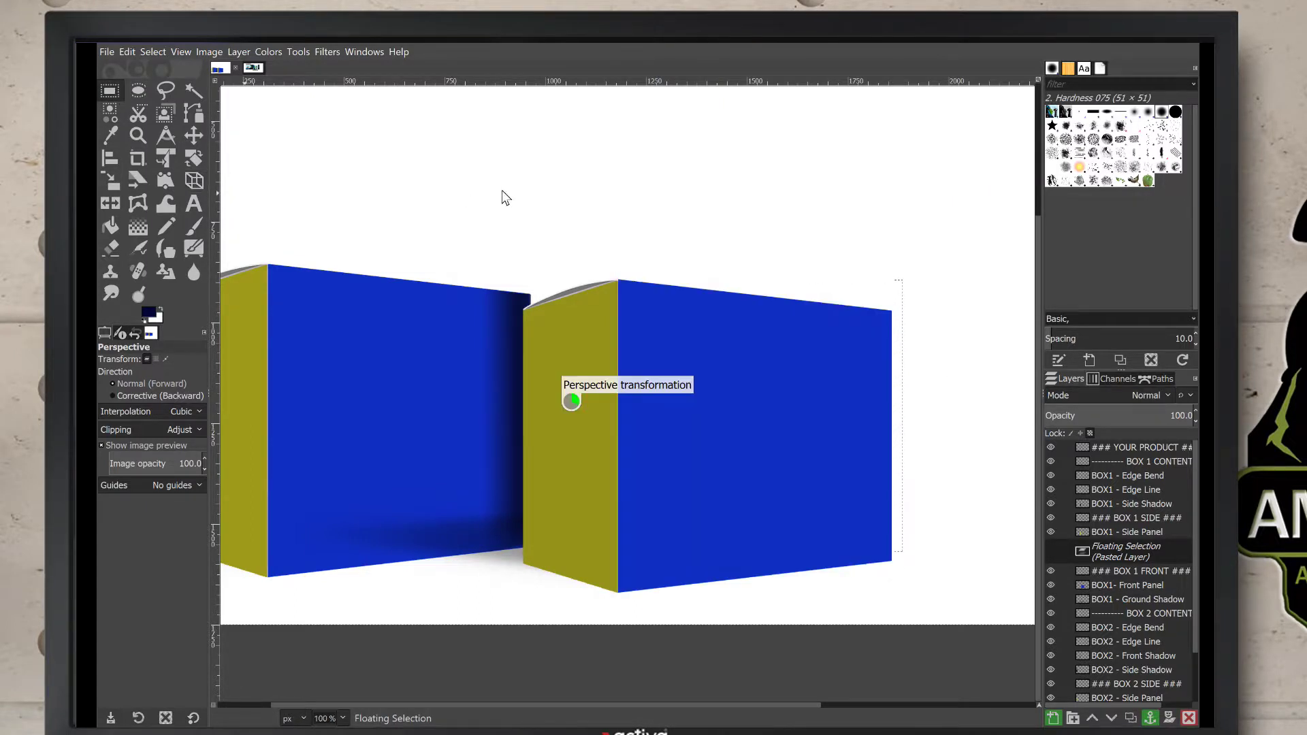
left_click(599, 193)
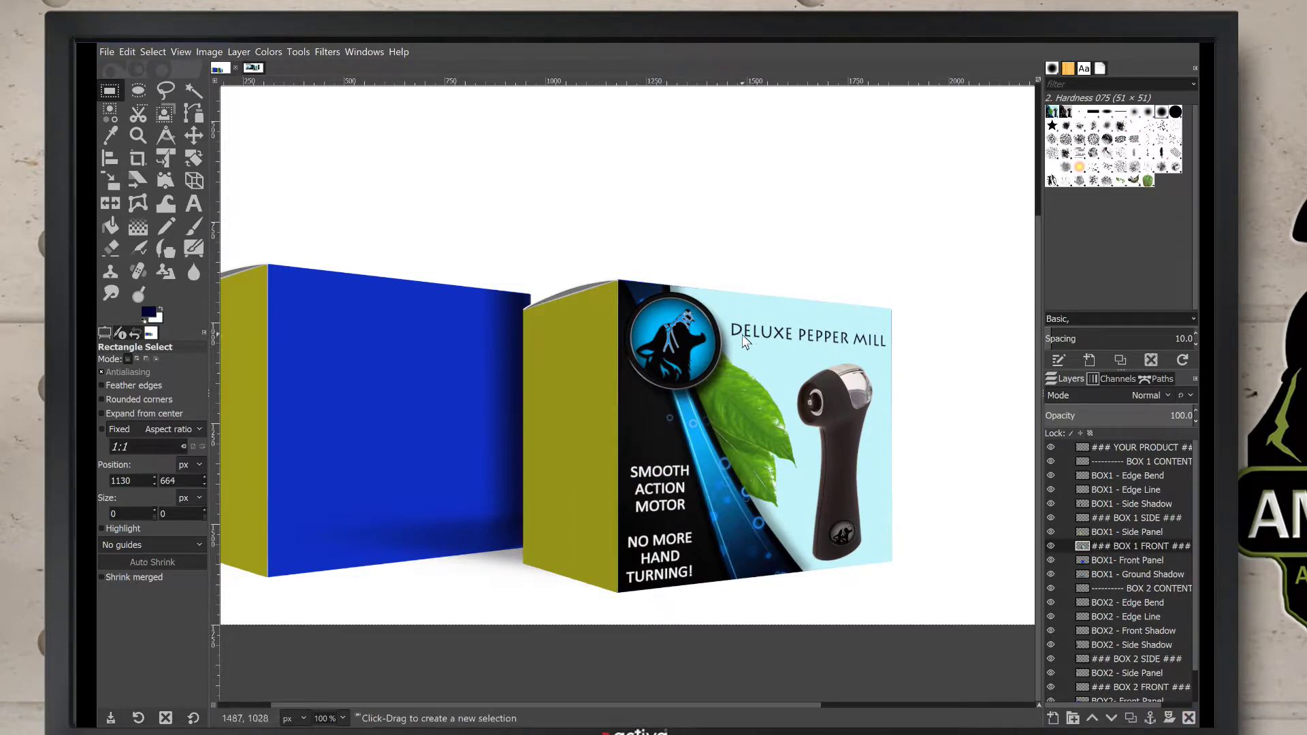
Make BOX 1 SIDE active and copy the design's 259 × 674 px Wolf Labs side panel.
double_click(1145, 517)
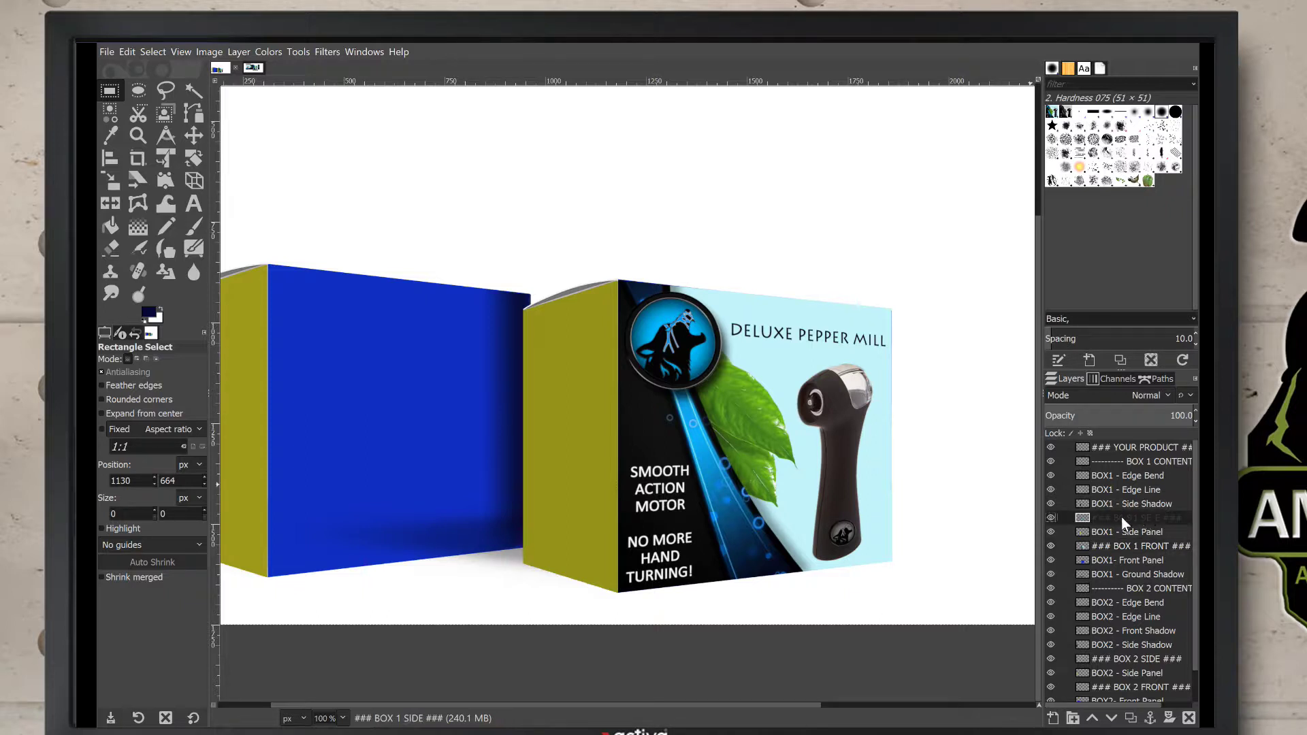
left_click(254, 68)
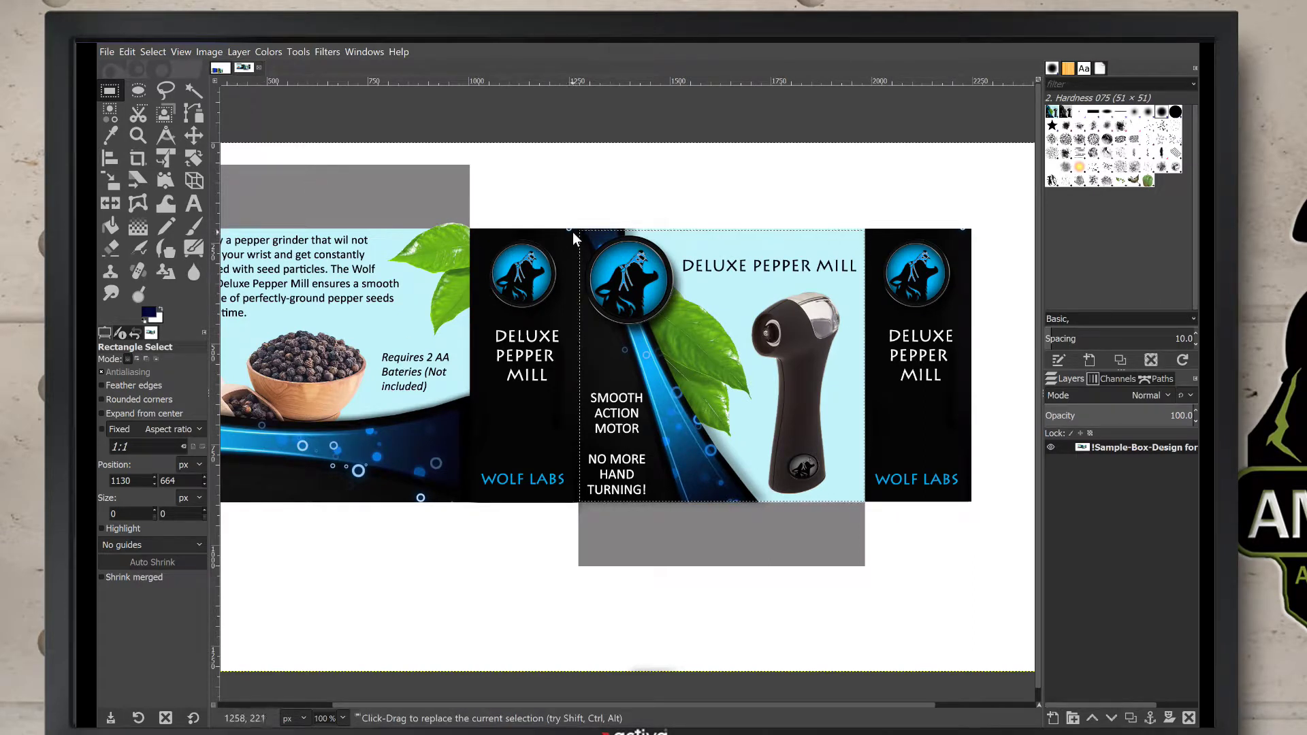
left_click_drag(576, 231, 473, 503)
left_click(128, 49)
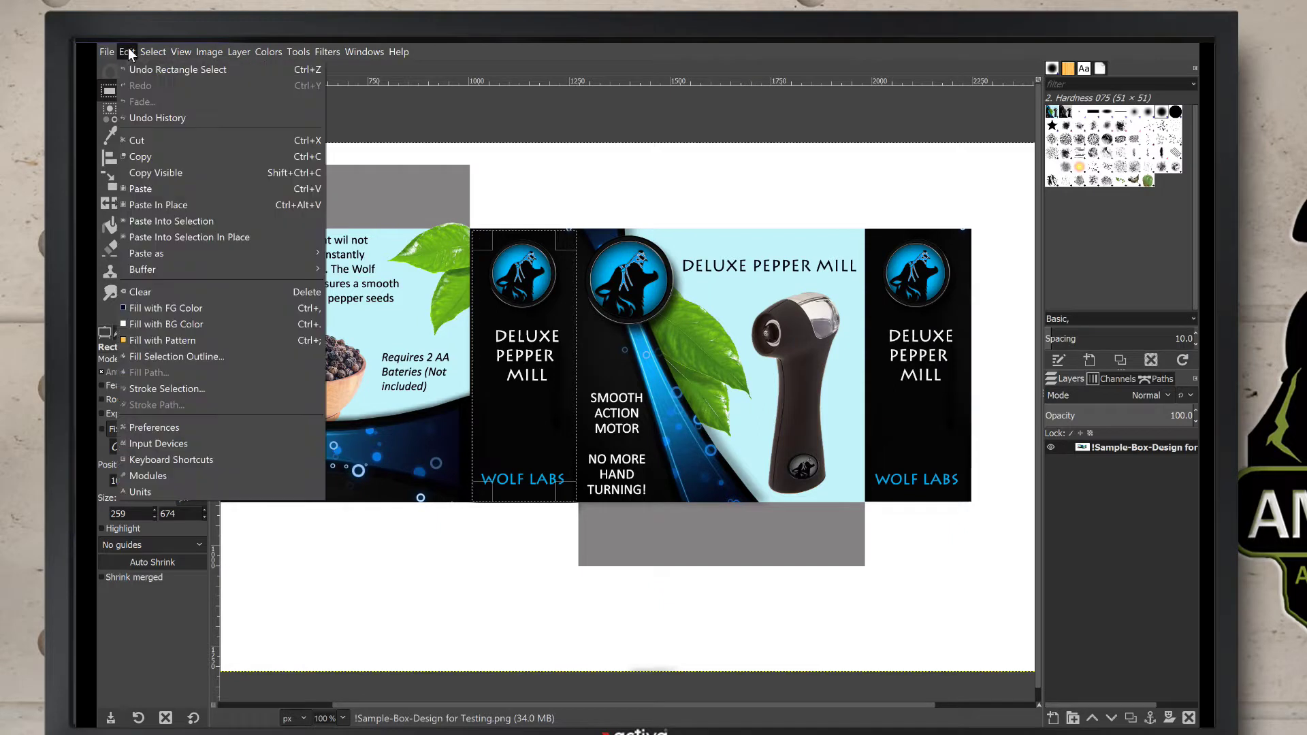
left_click(149, 154)
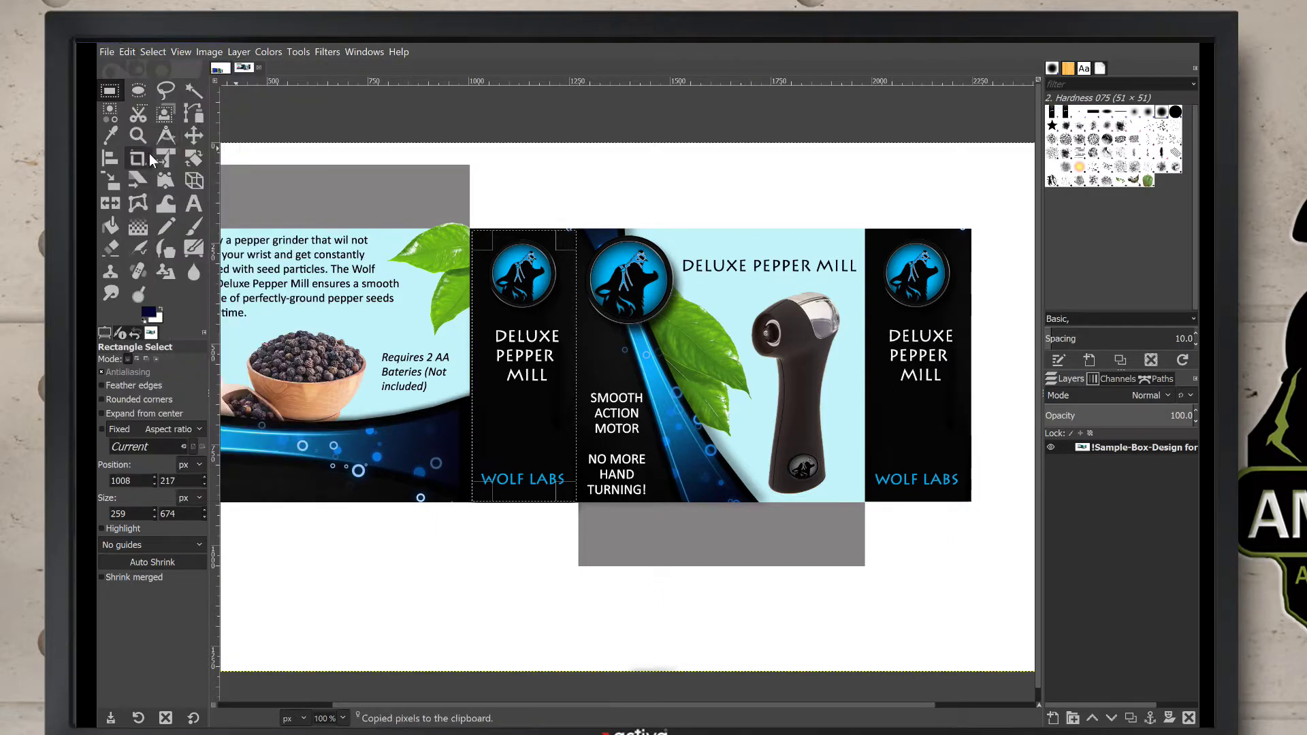
left_click(219, 68)
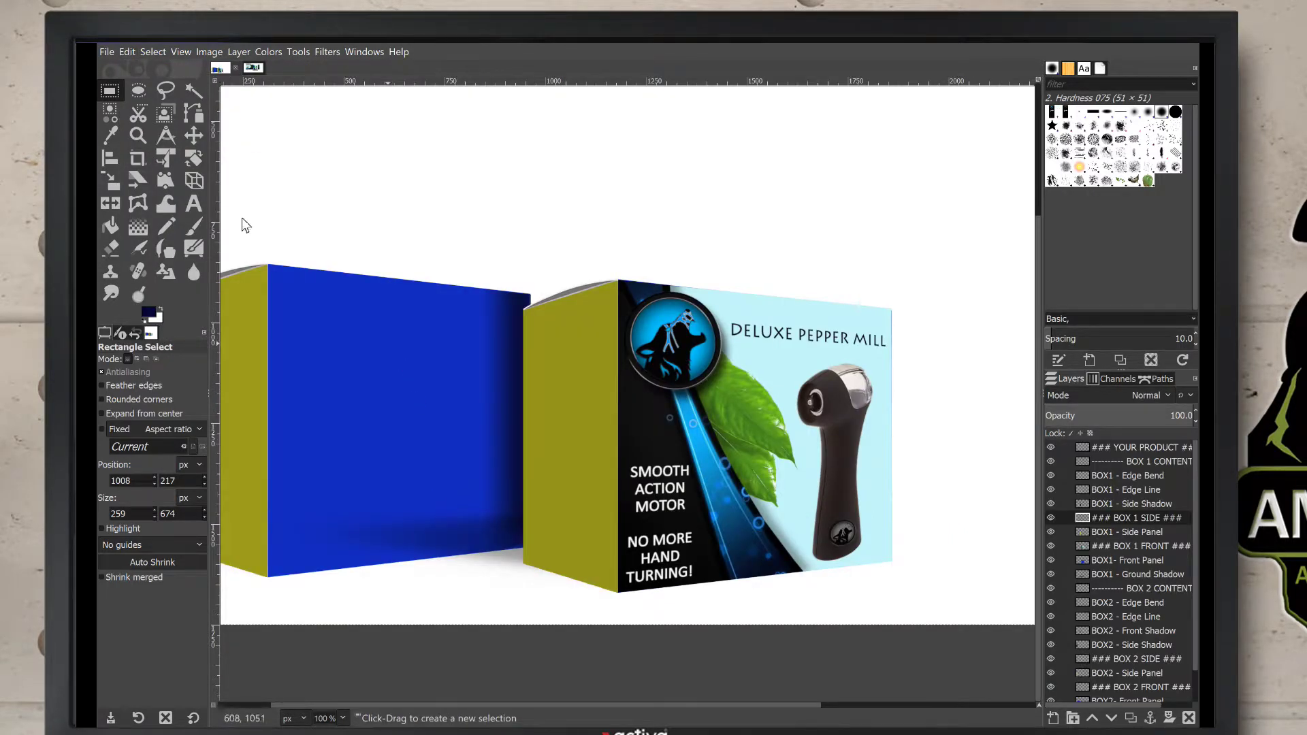
Paste the copied side panel and move it down-left onto the right box's side face.
left_click(128, 51)
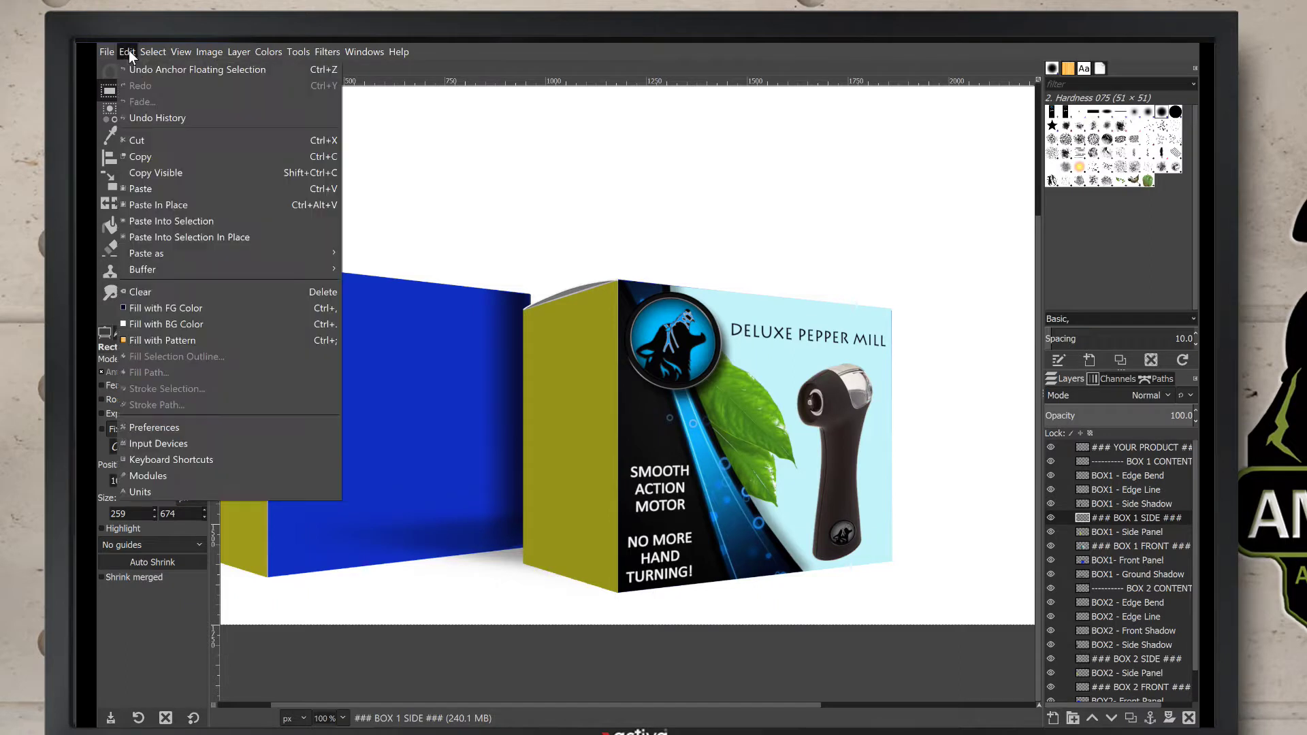
left_click(162, 189)
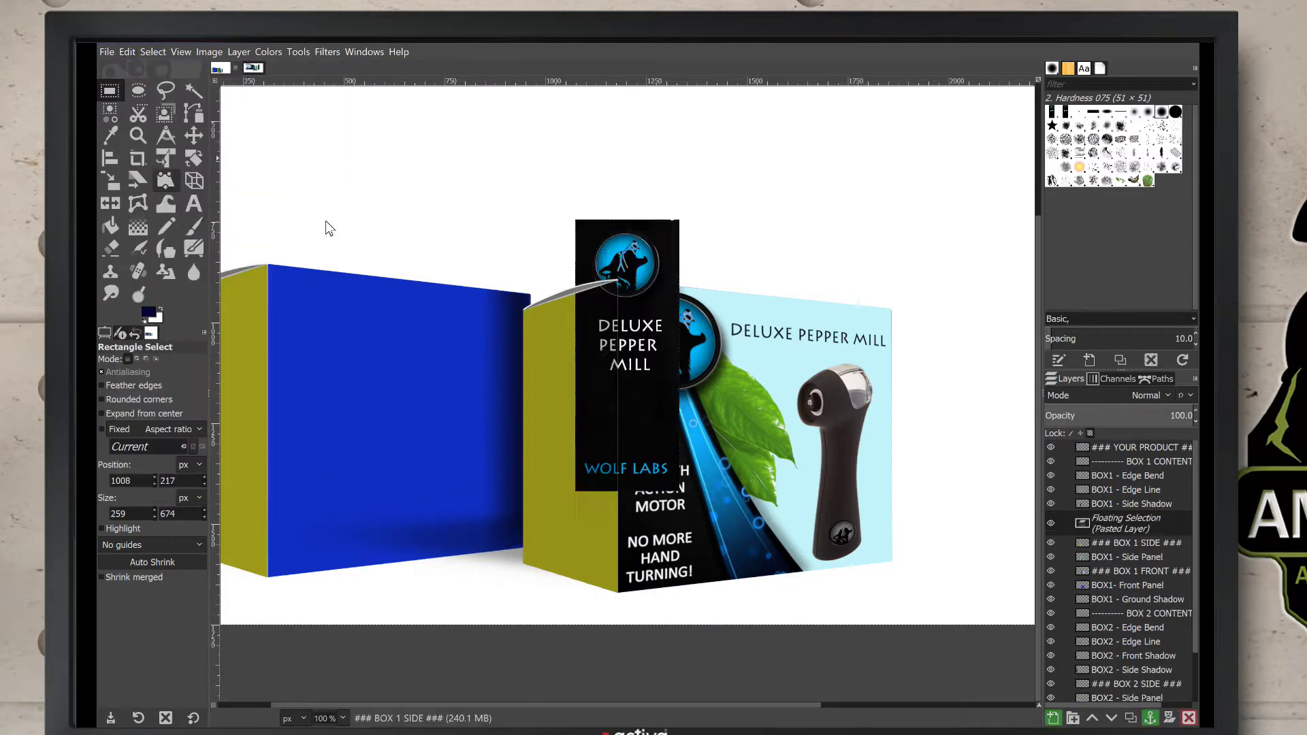
left_click(191, 136)
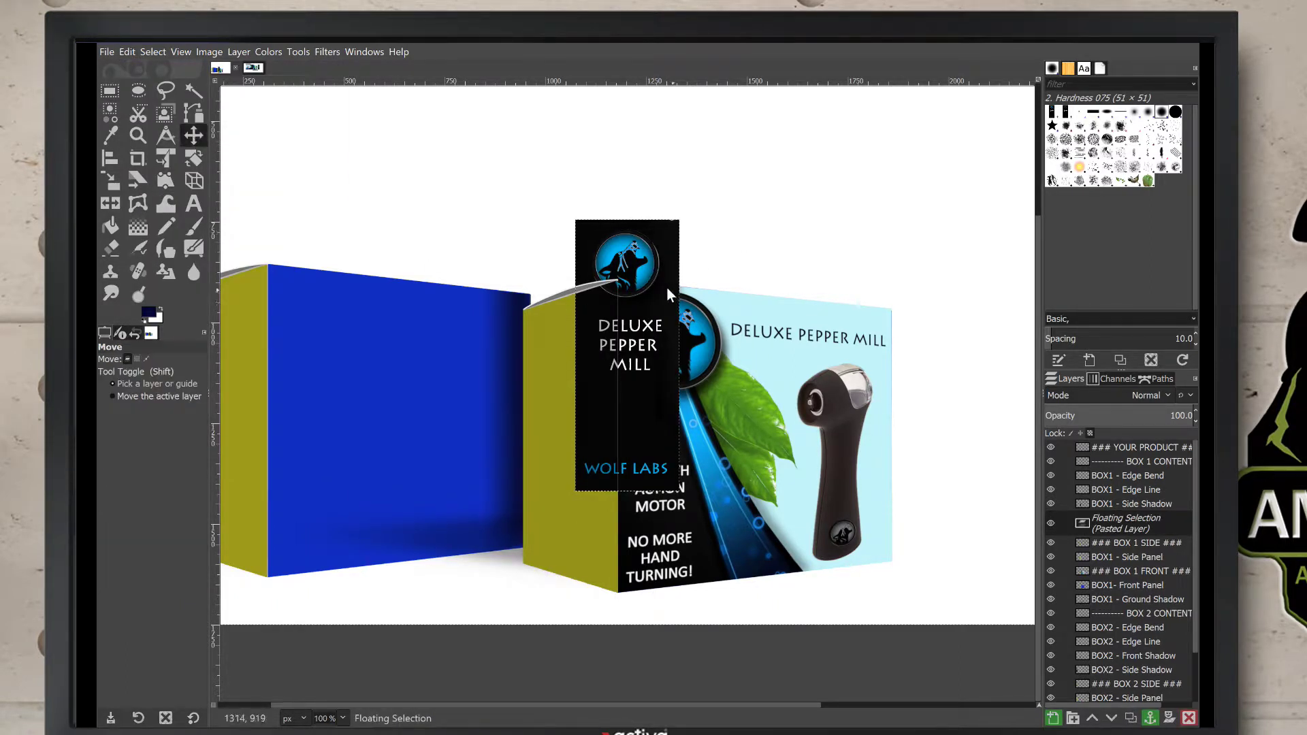
left_click_drag(668, 289, 611, 374)
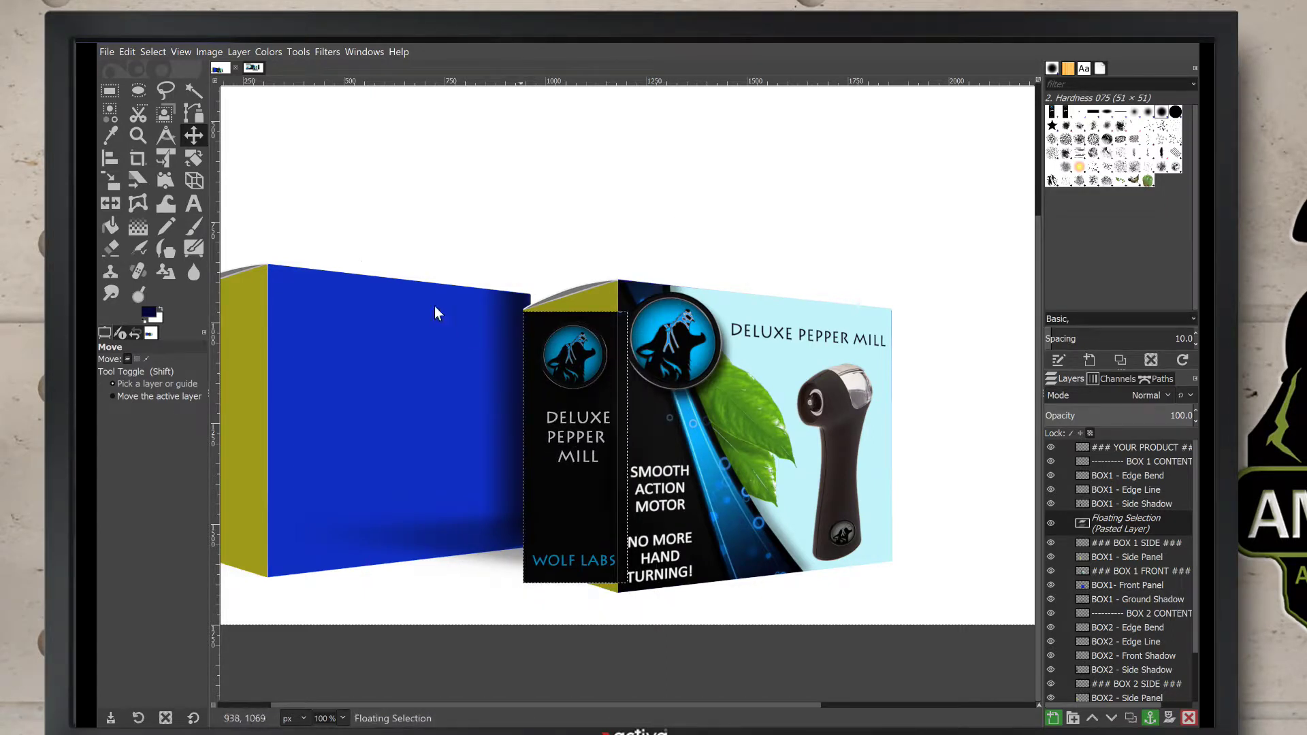
Perspective-warp the side panel's corners to match the right box's side face, then apply and anchor it.
left_click(193, 181)
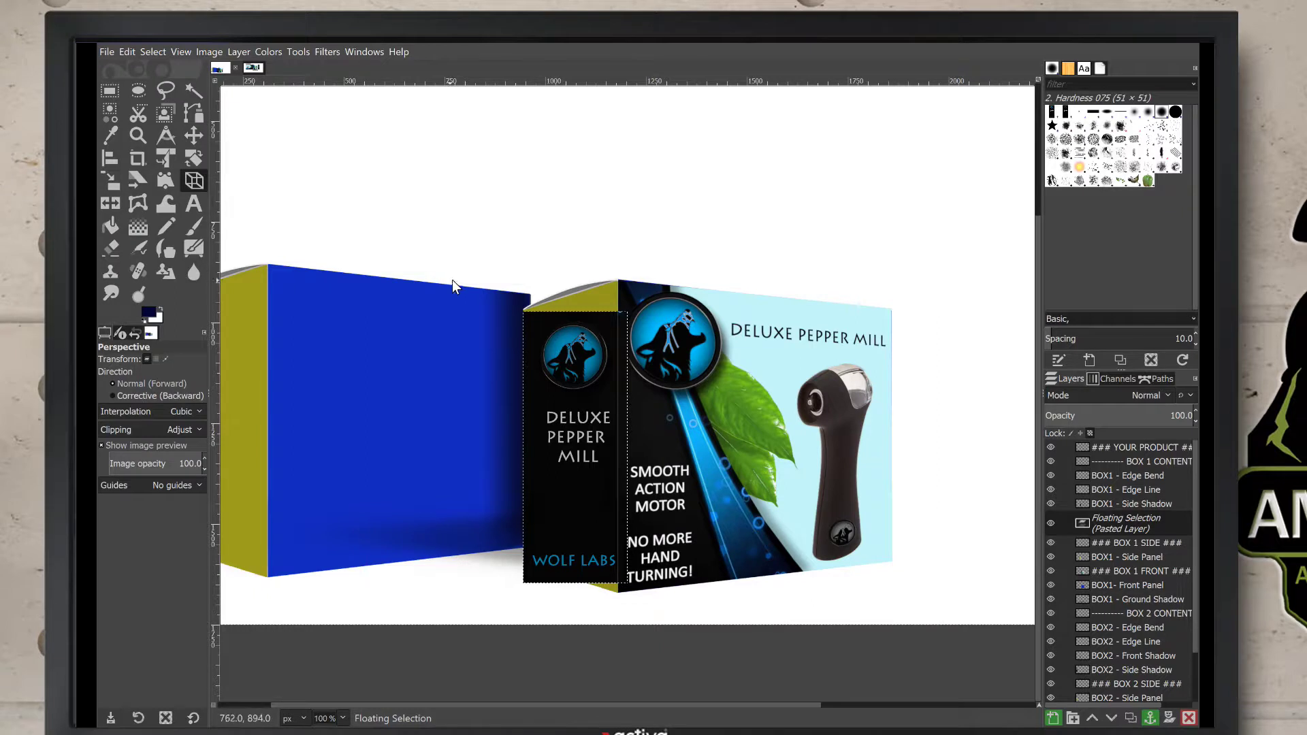
left_click_drag(626, 313, 619, 280)
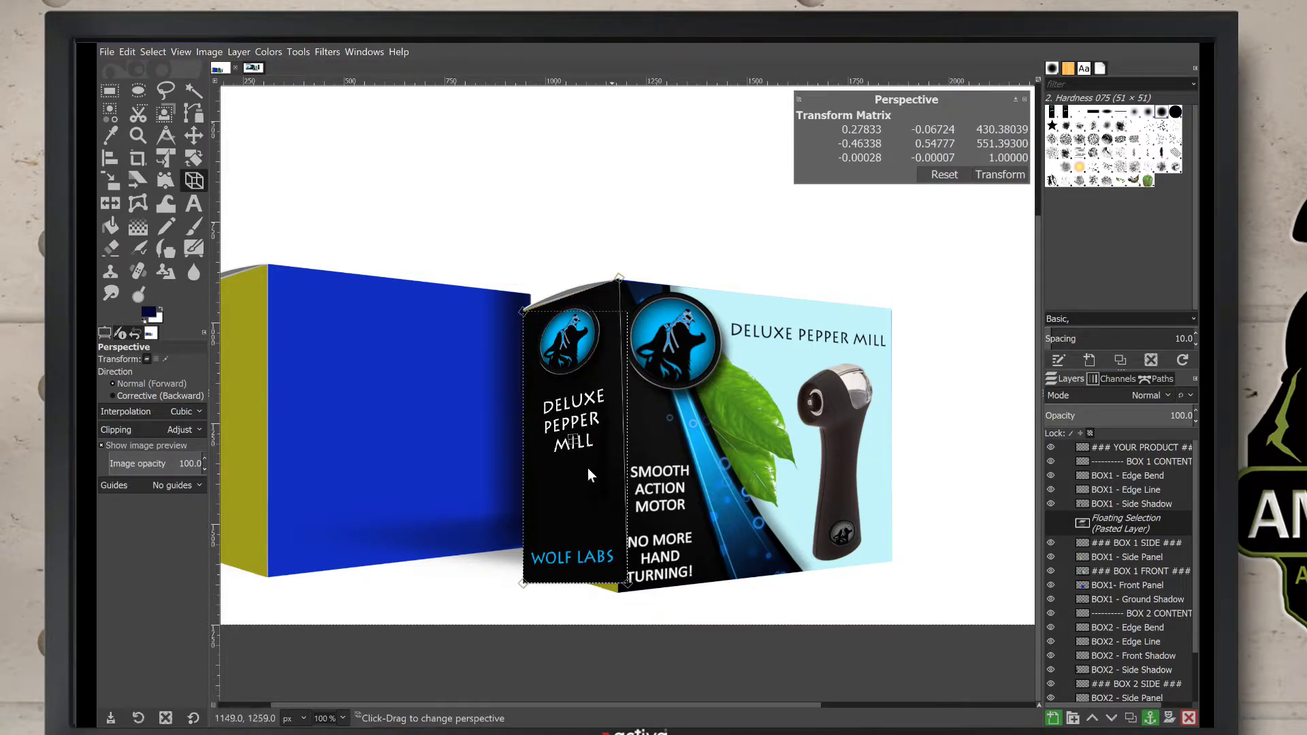
left_click_drag(518, 588, 517, 564)
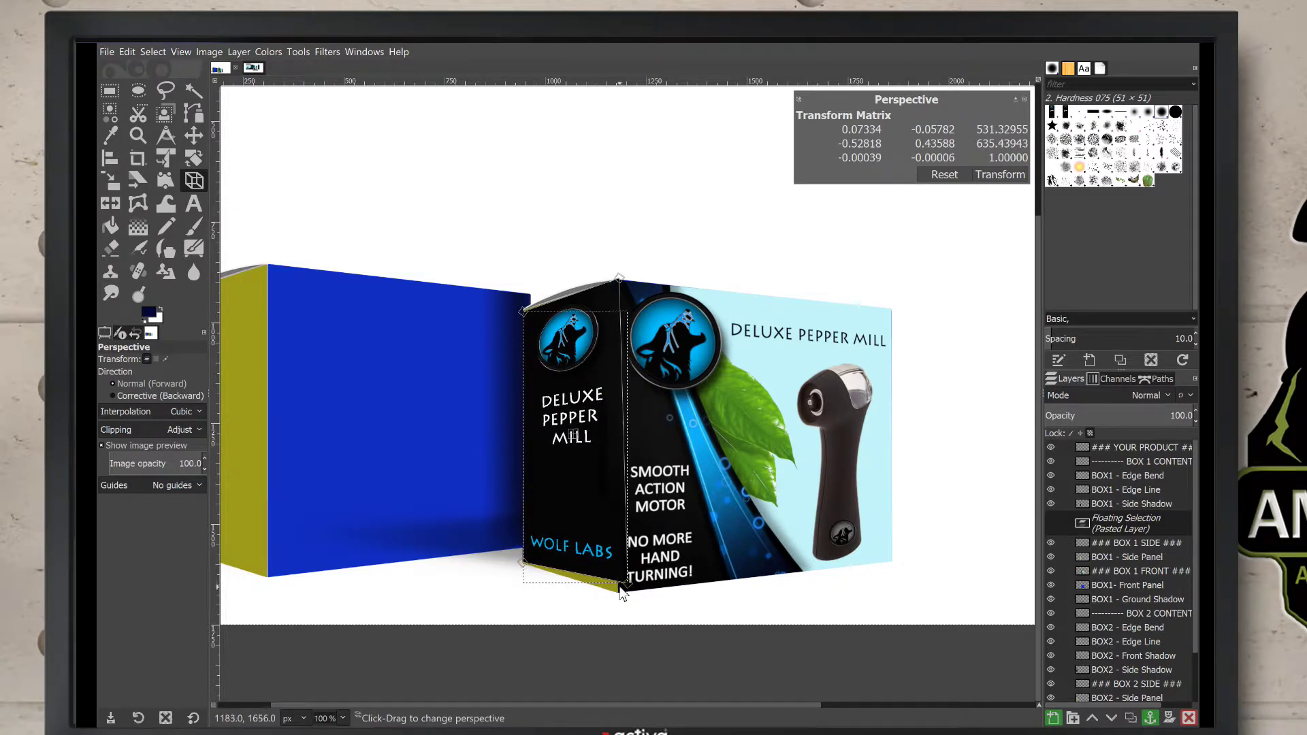
left_click_drag(626, 590, 622, 594)
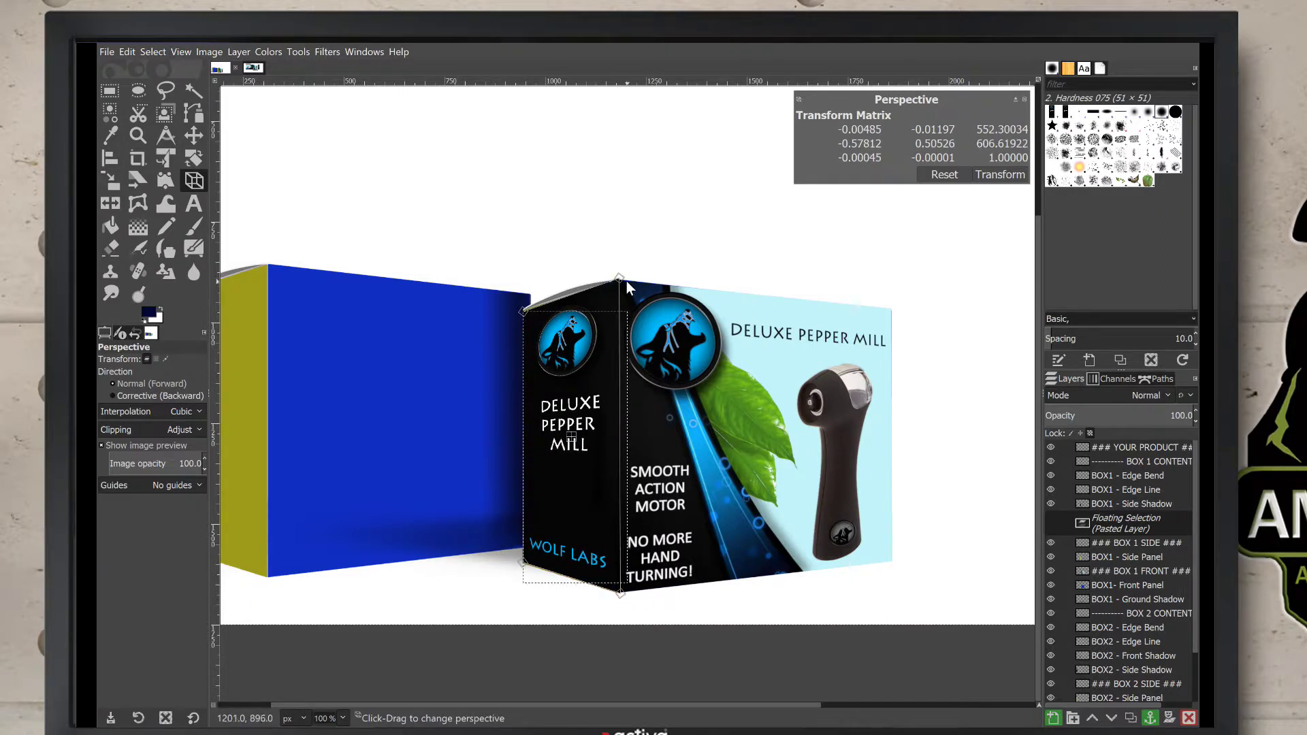
left_click_drag(622, 278, 621, 279)
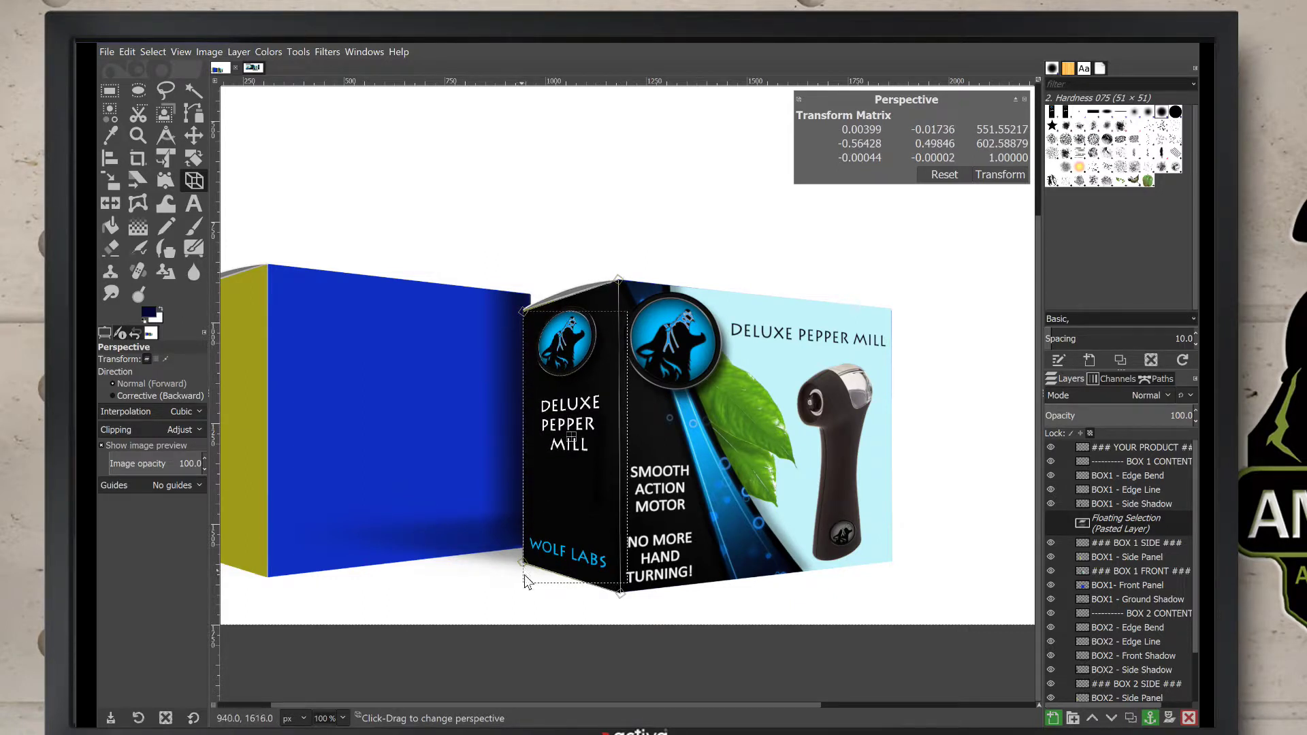
left_click_drag(522, 565, 520, 567)
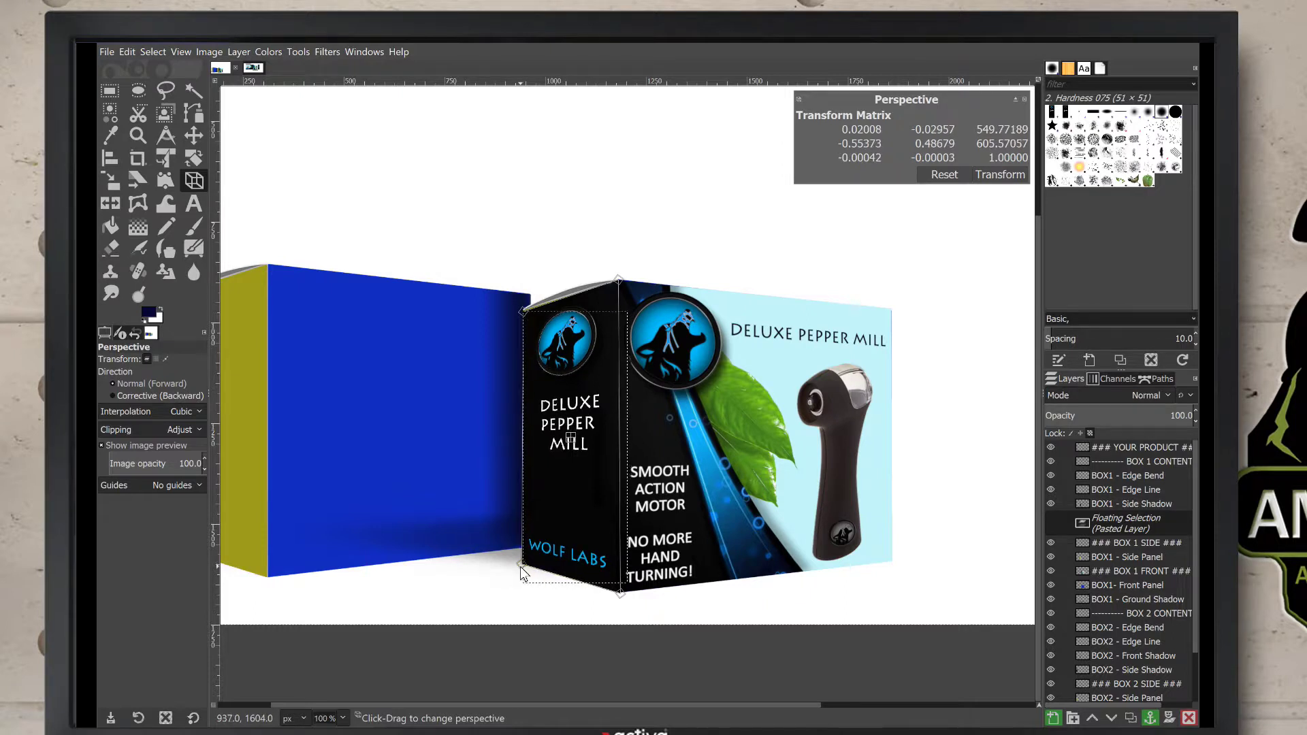
left_click(110, 92)
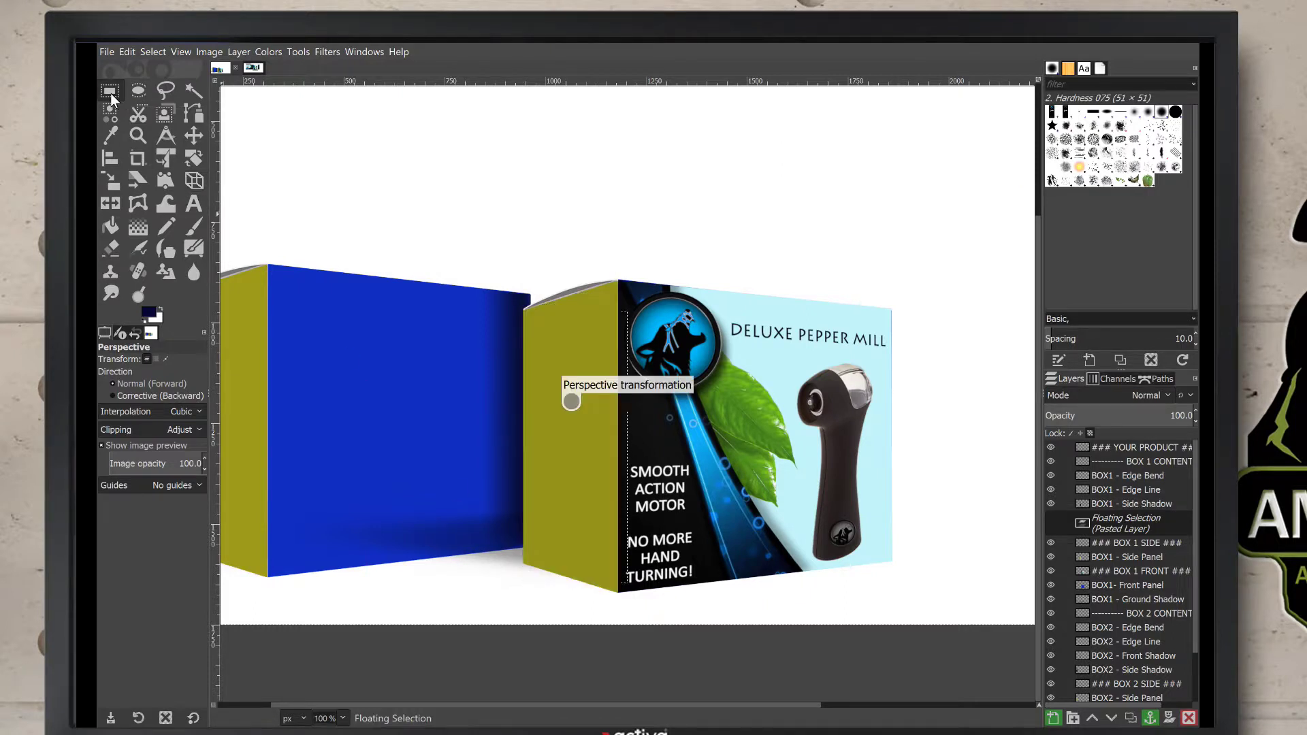
left_click(694, 165)
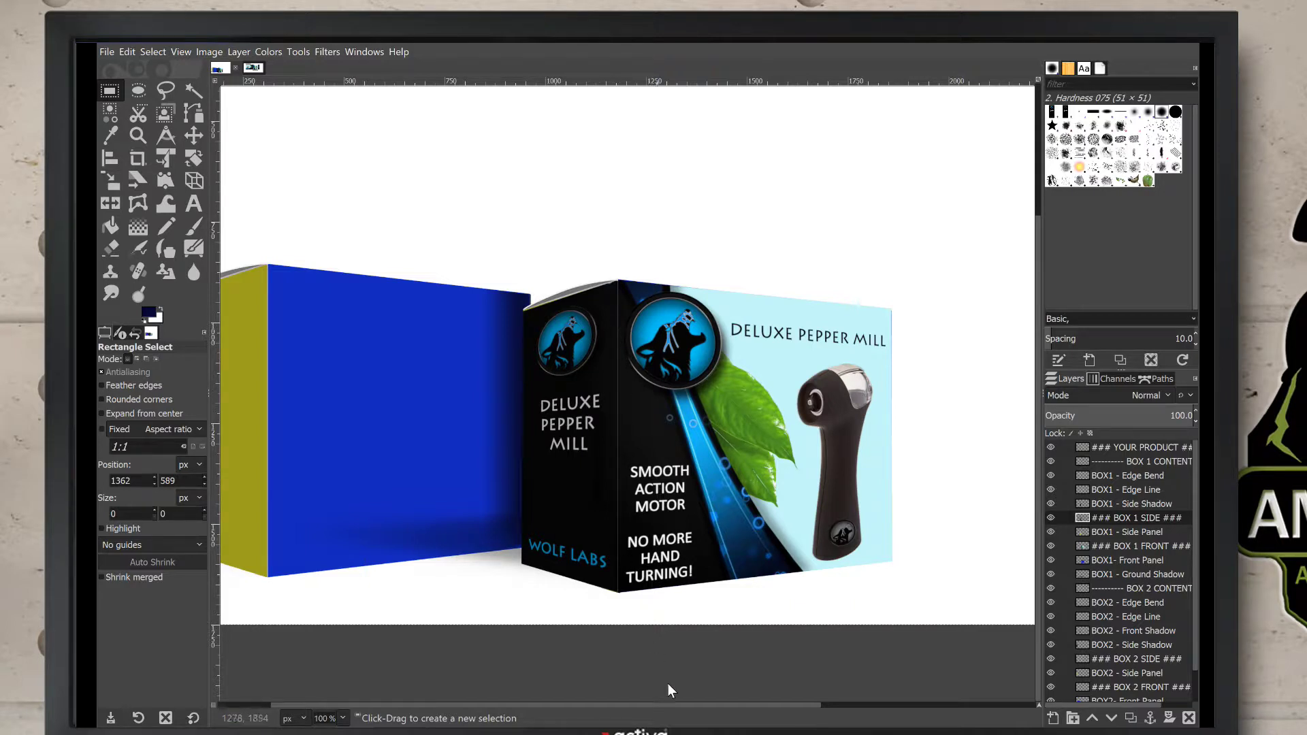
Scroll the view and make the ### BOX 2 FRONT ### layer active.
left_click_drag(700, 705, 625, 704)
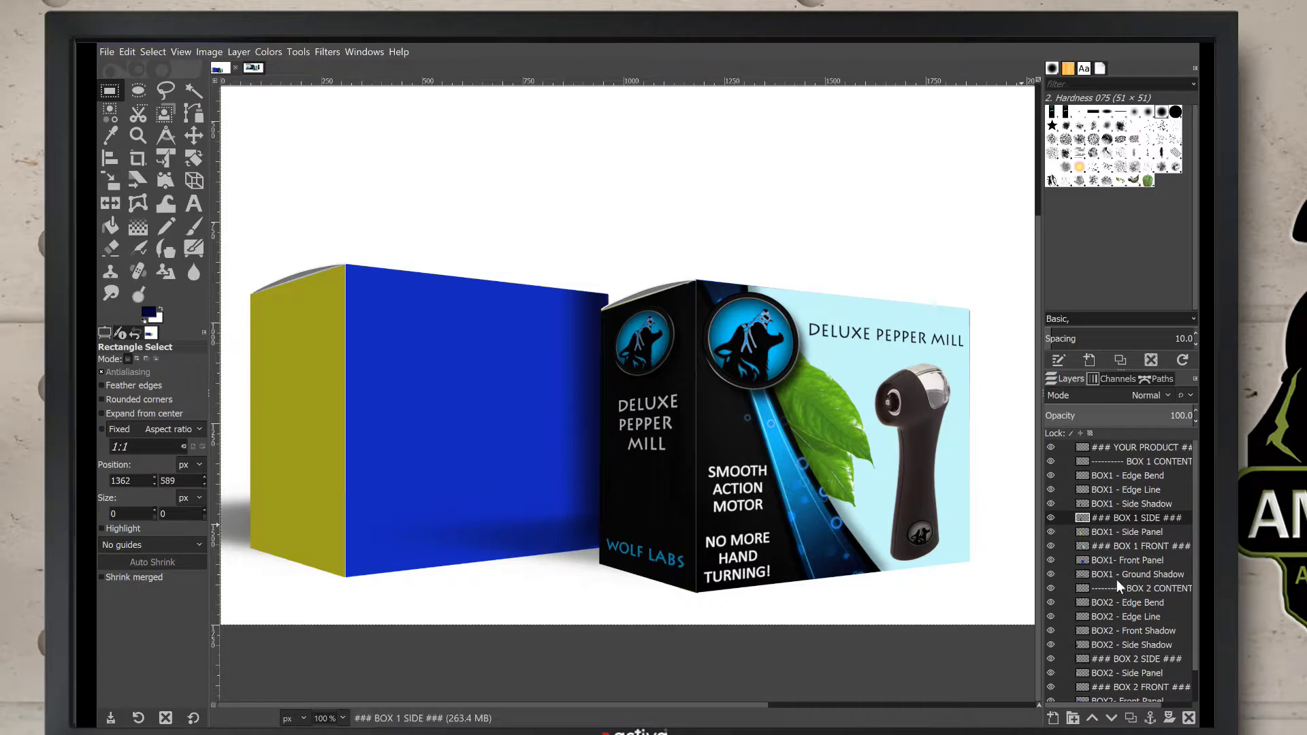
scroll(1198, 582, "down", 3)
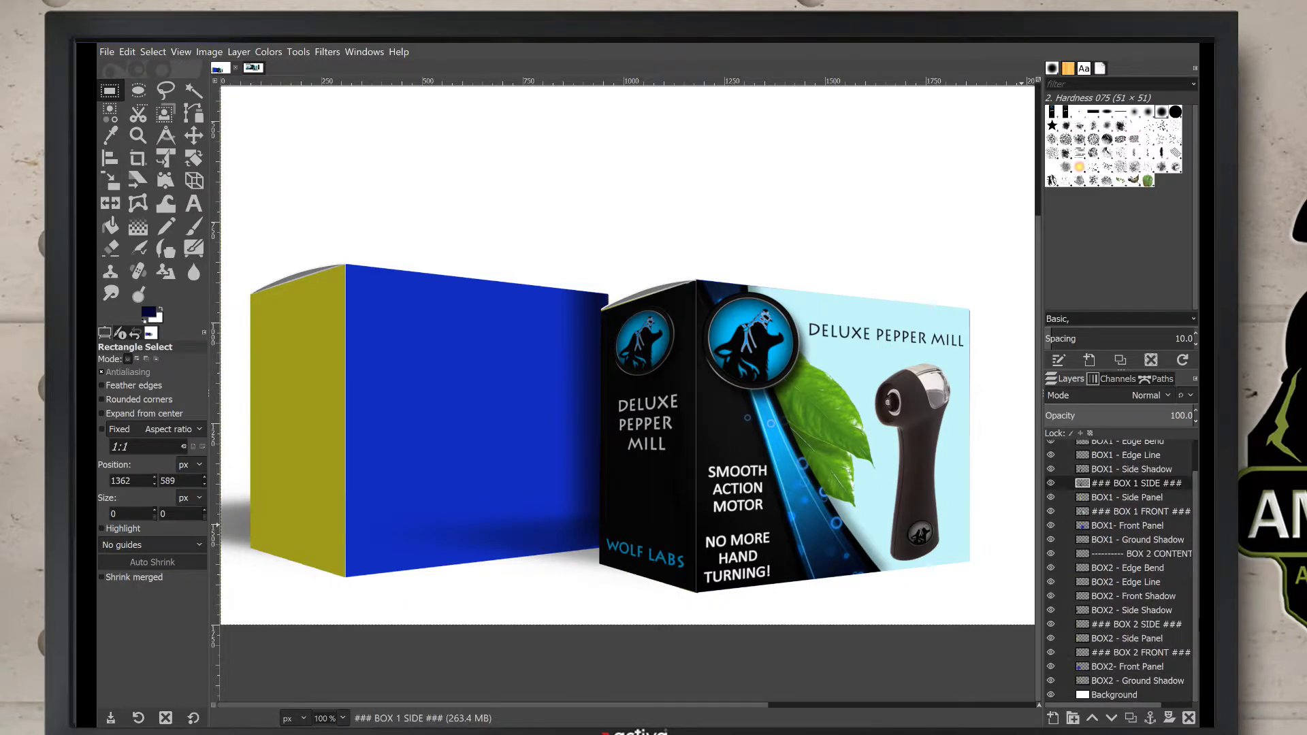
left_click(1157, 651)
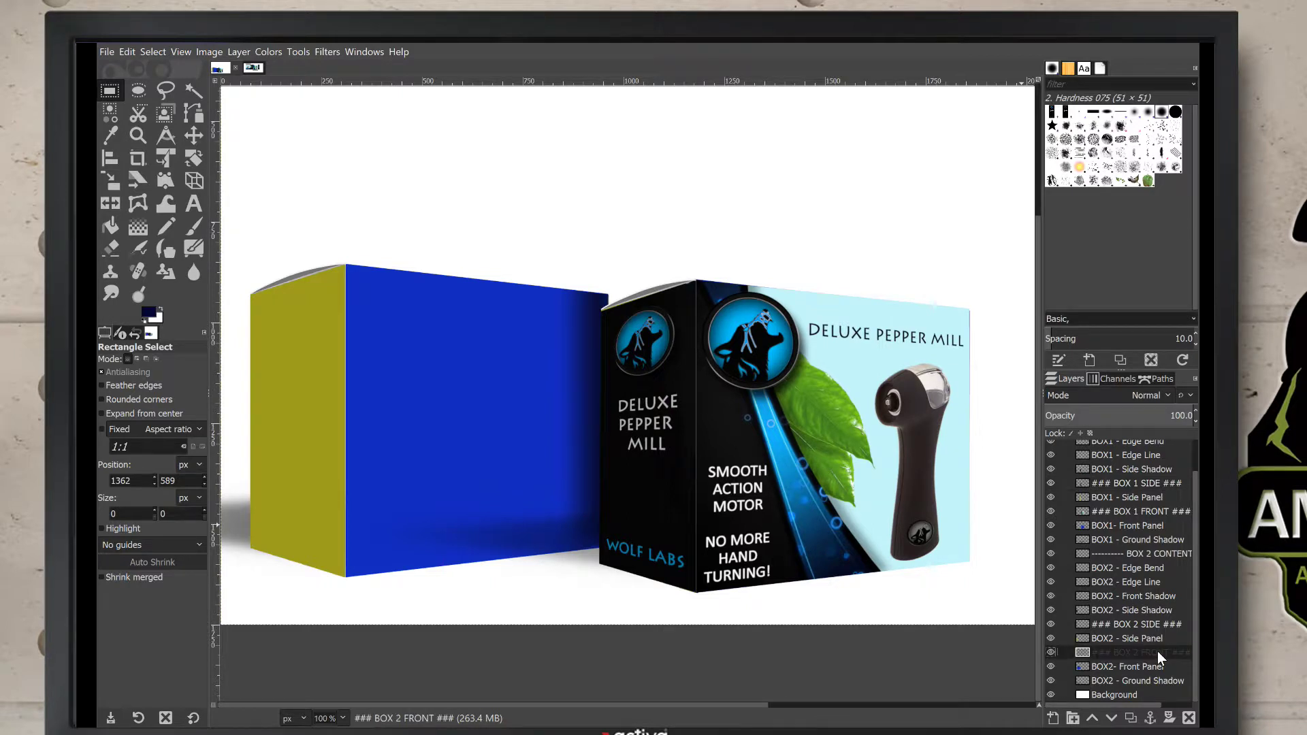
Select the 698 × 671 px peppercorn description panel in Sample-Box-Design and copy it.
left_click(253, 66)
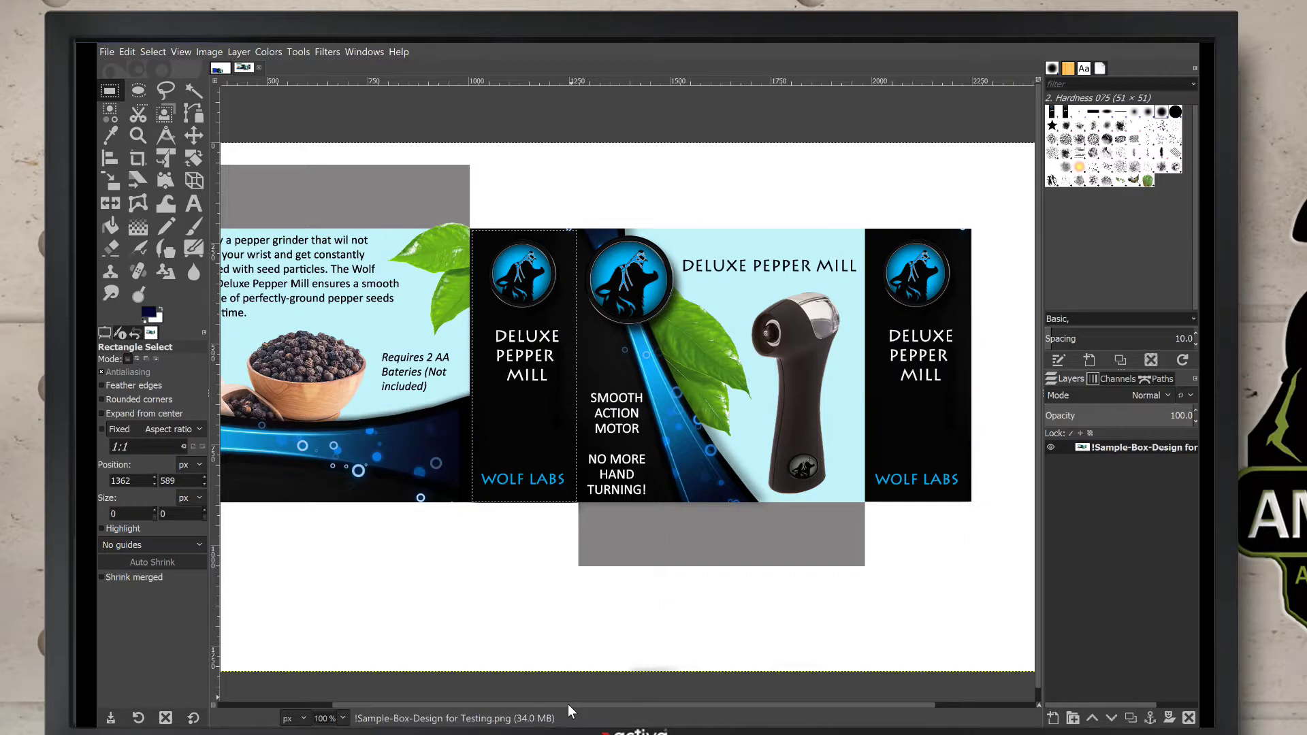
left_click_drag(568, 704, 481, 704)
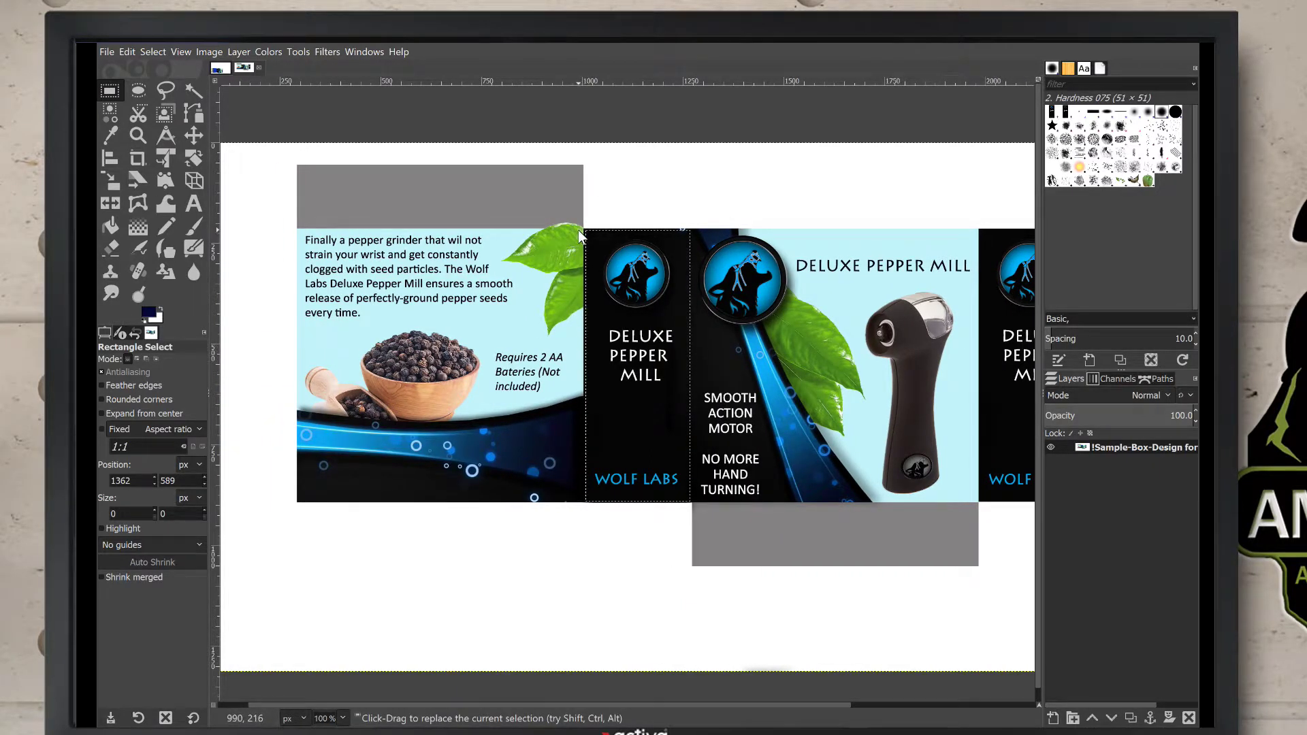
left_click_drag(580, 231, 299, 509)
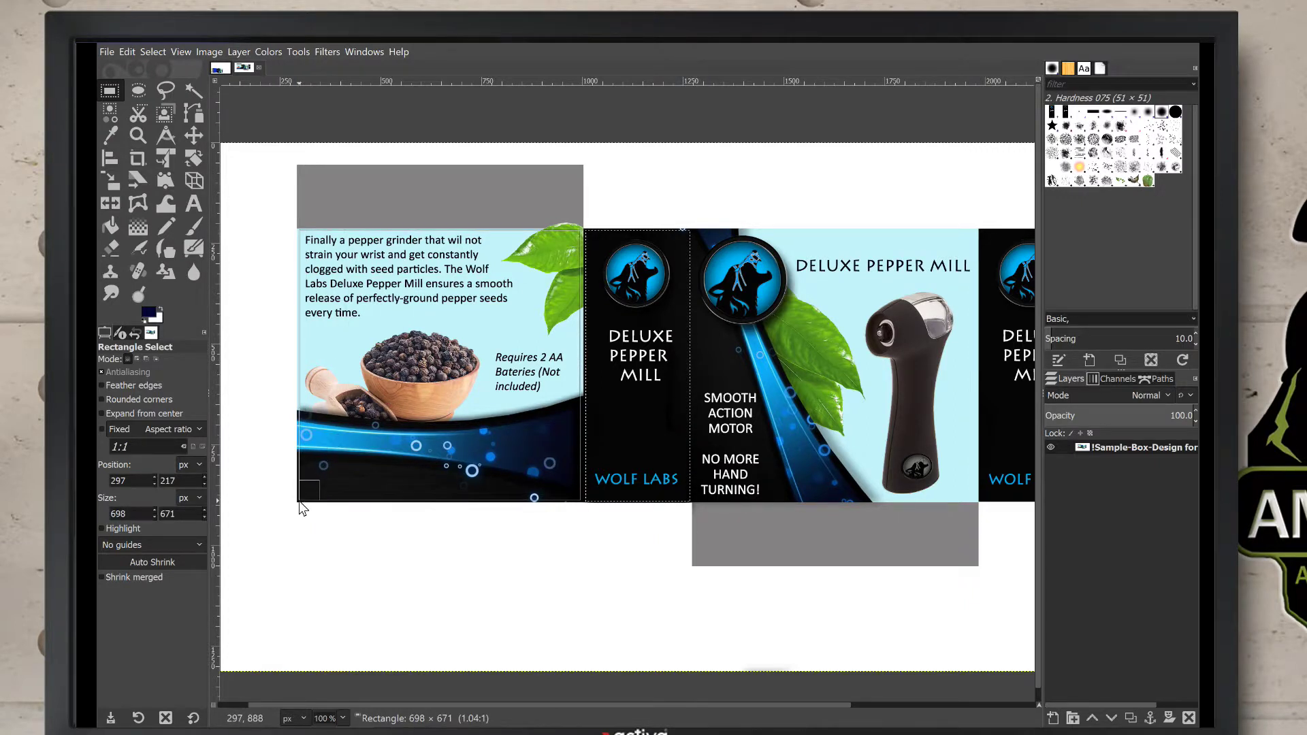
left_click(132, 49)
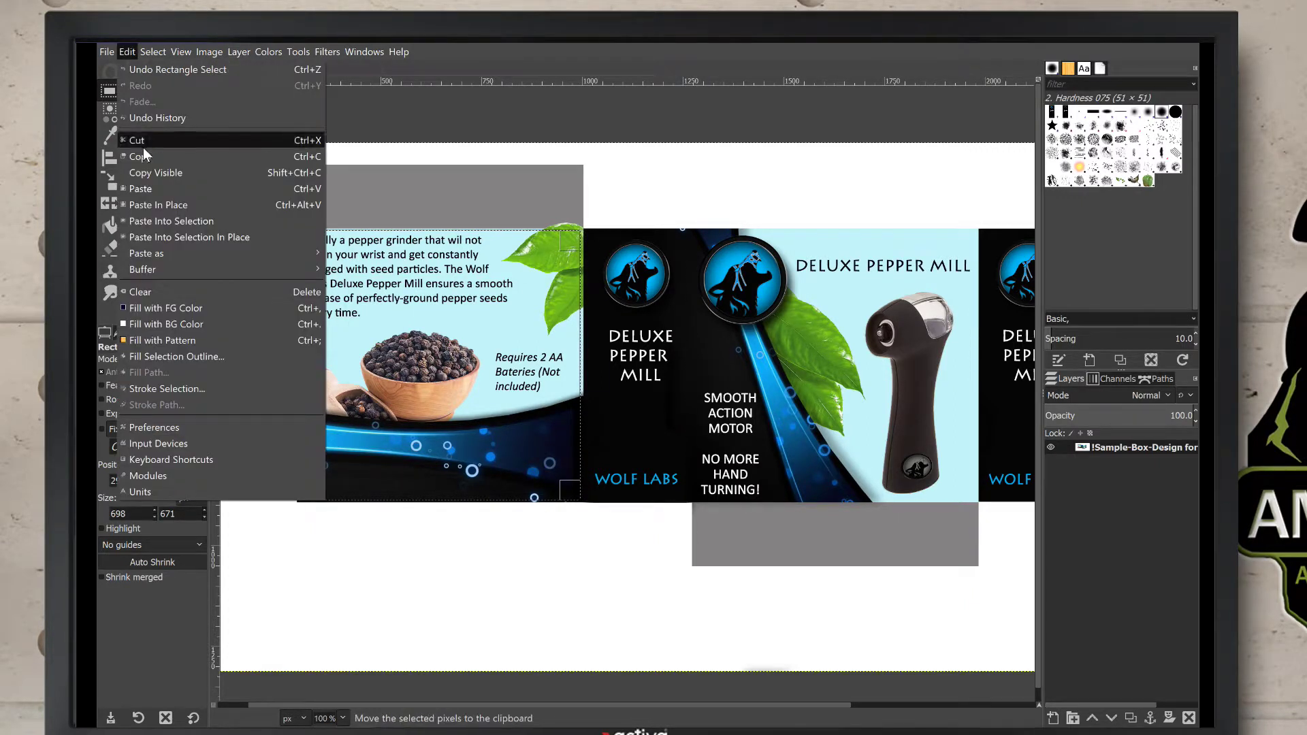
left_click(145, 153)
Paste the description panel into the mockup and move it onto the left box's front.
left_click(244, 67)
left_click(128, 52)
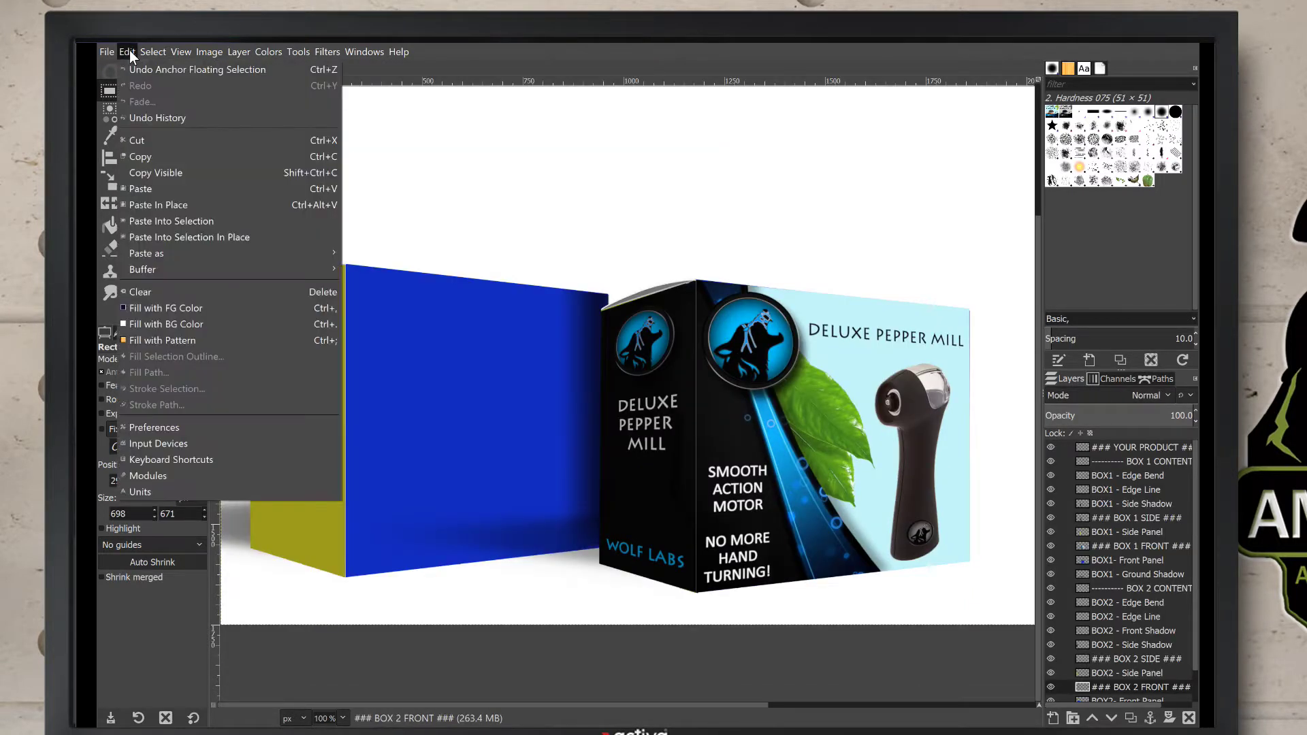
left_click(149, 188)
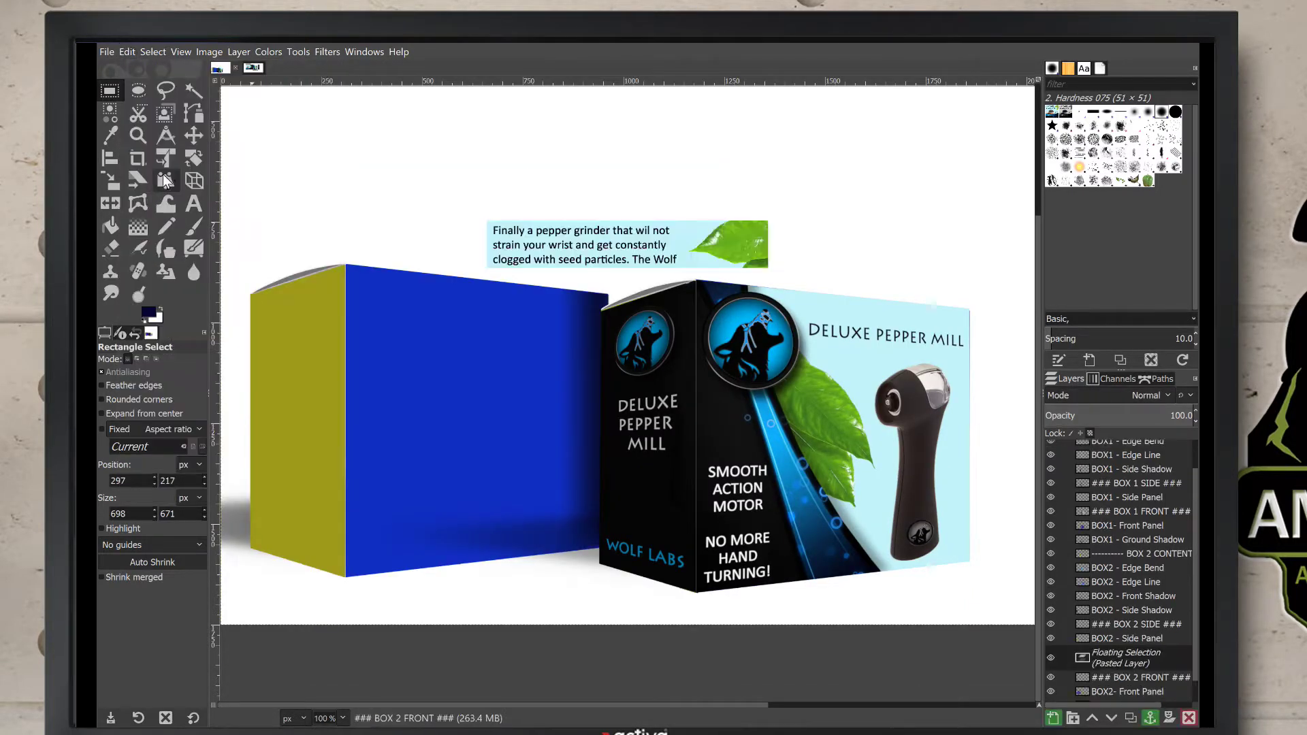
left_click(194, 135)
left_click_drag(549, 236, 412, 280)
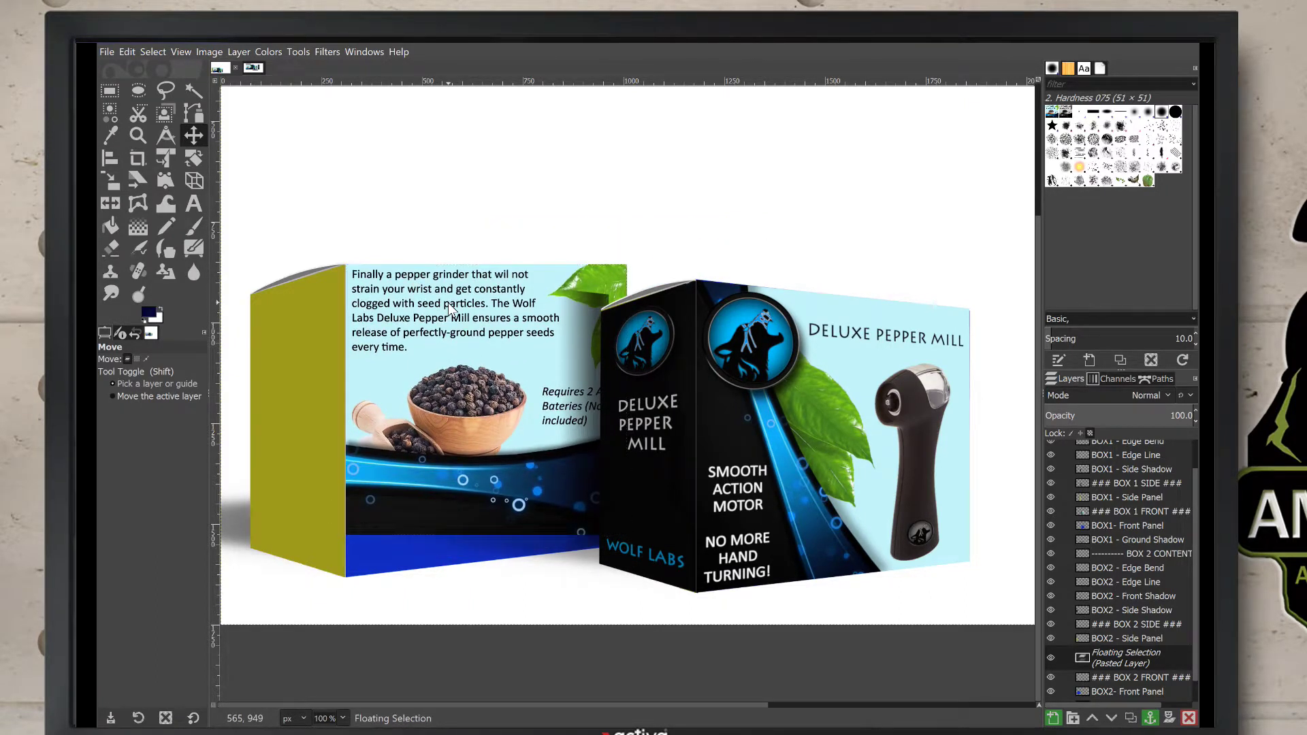
key("Up")
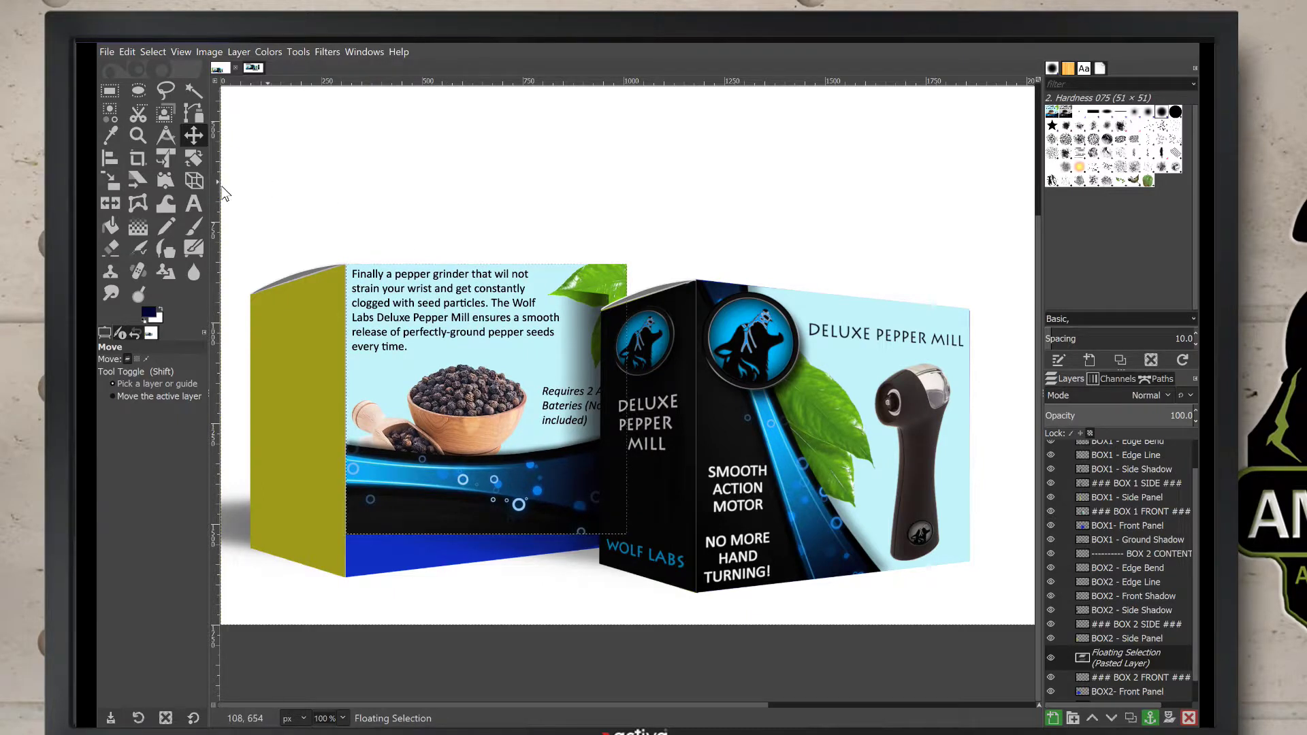
Perspective-warp the panel's corners to fit the left box's front face and apply it.
left_click(194, 177)
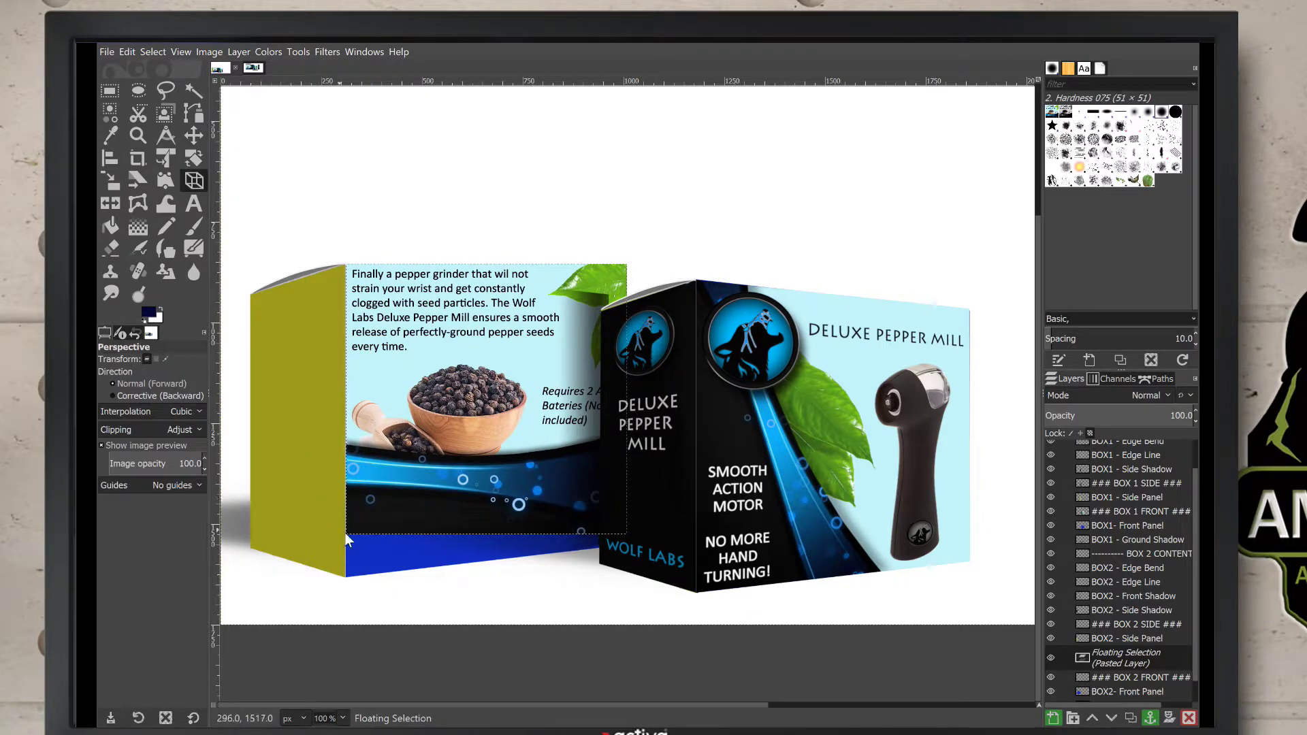
left_click_drag(346, 537, 346, 578)
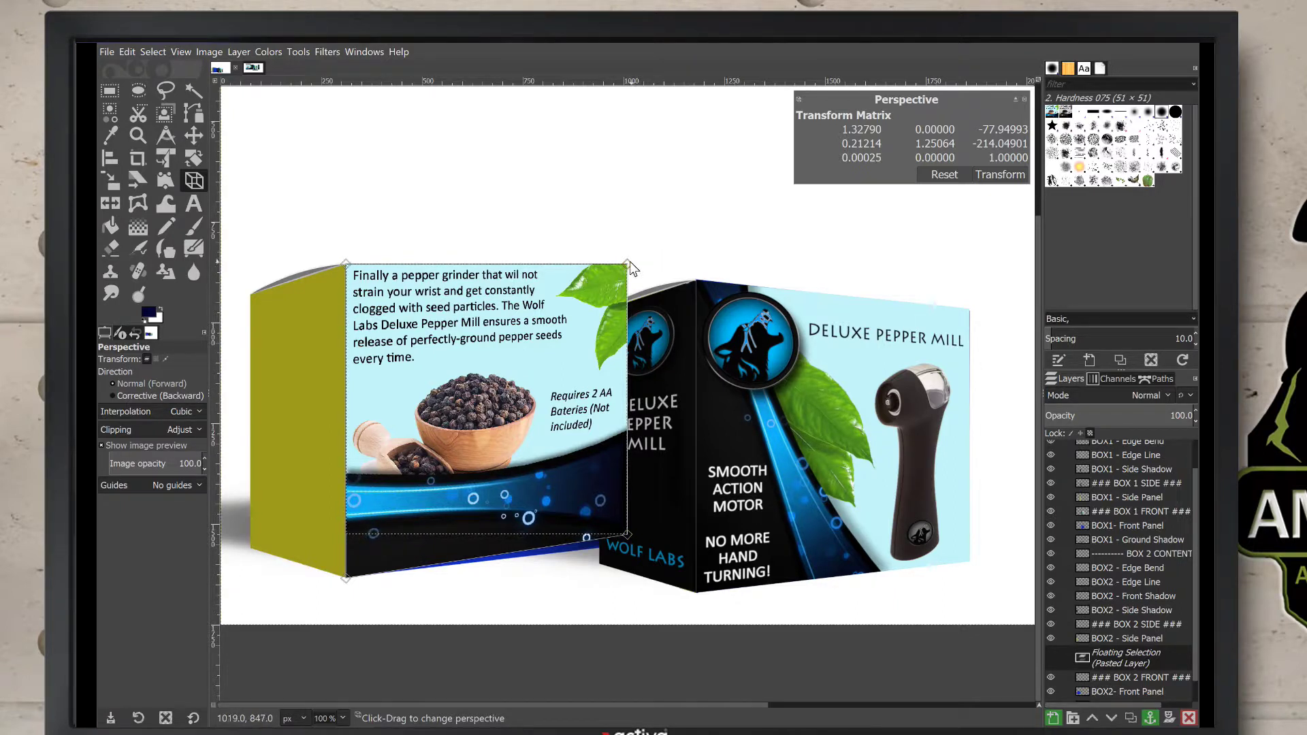
left_click_drag(629, 264, 612, 290)
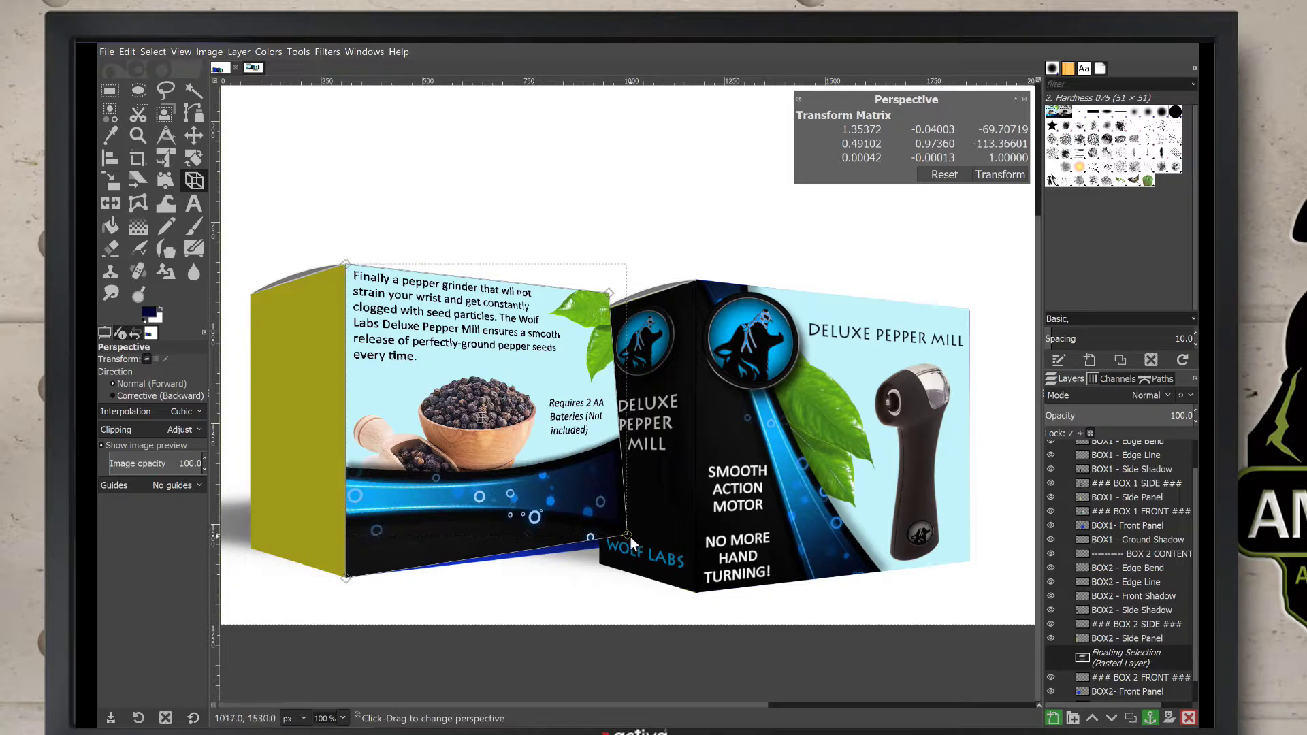
left_click_drag(630, 536, 610, 554)
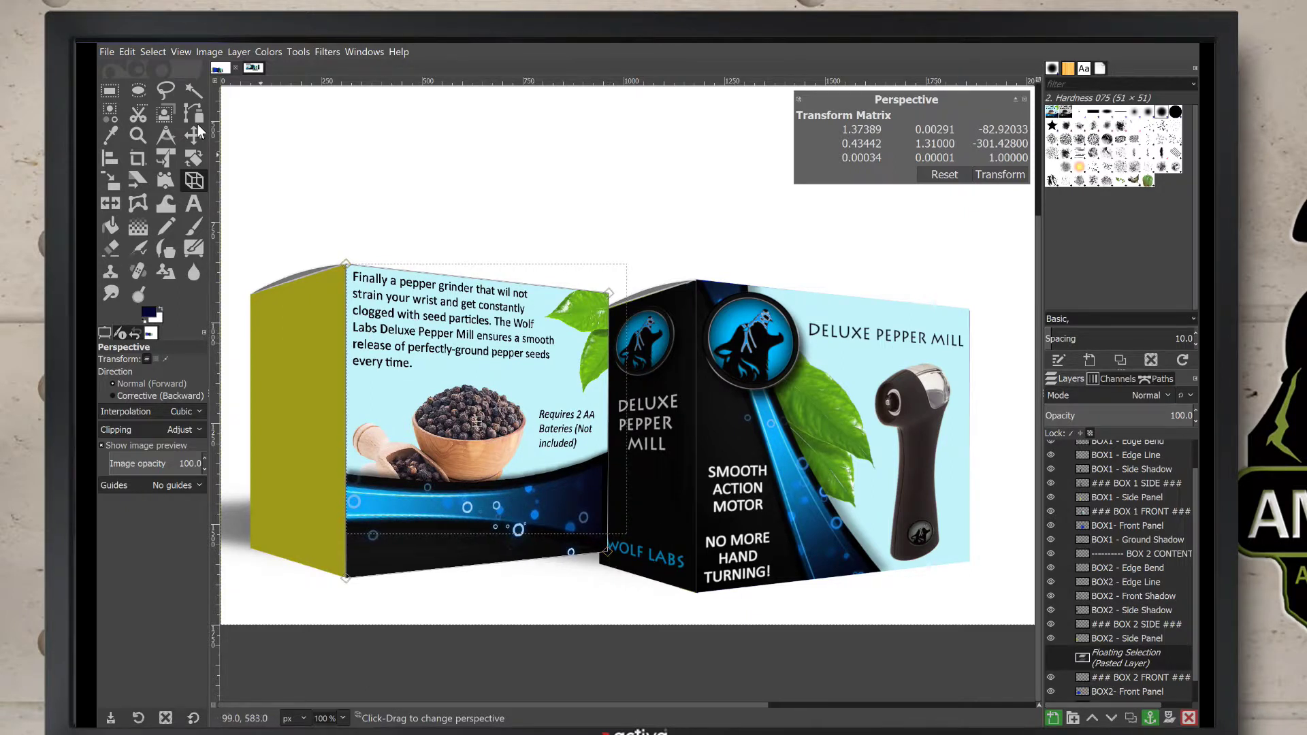
key("Return")
Anchor the front panel on the left box and make the ### BOX 2 SIDE ### layer active.
key("r")
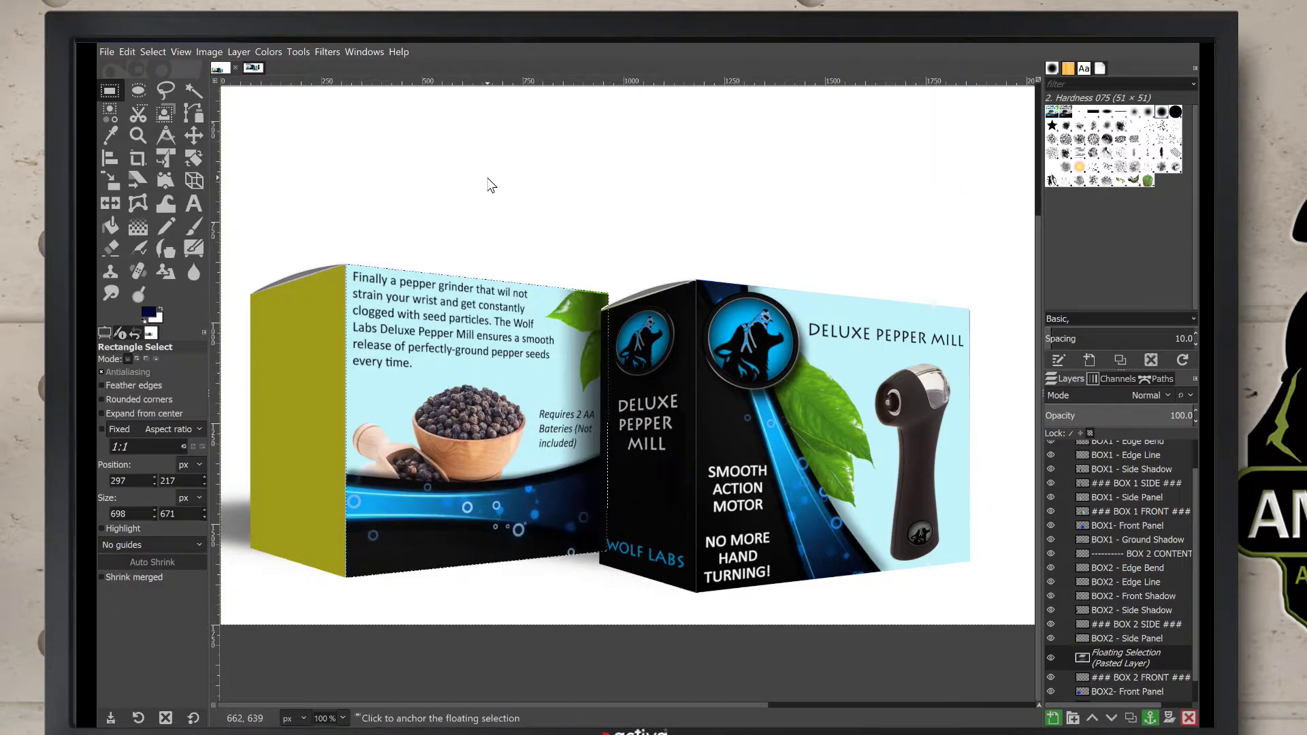
left_click(491, 186)
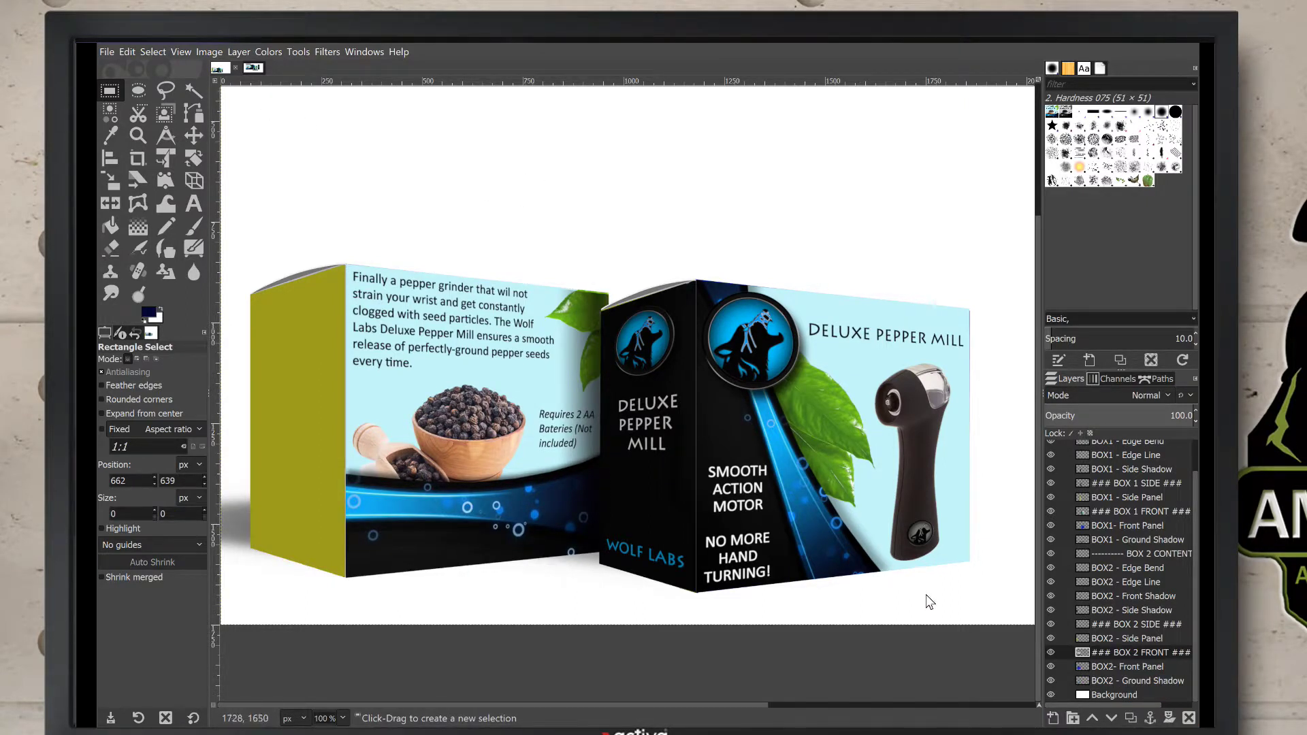
left_click(1133, 624)
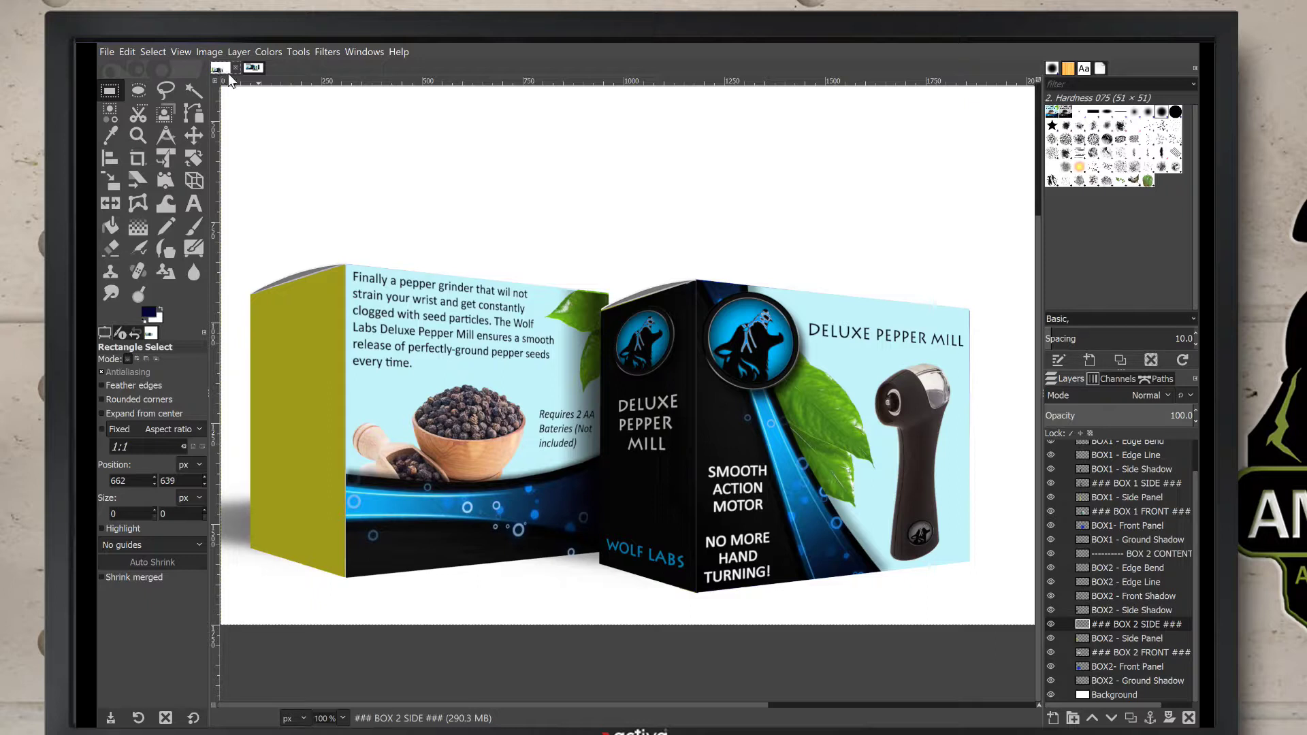
Select the flat design's 260 × 677 px Wolf Labs side panel and copy it.
left_click(249, 70)
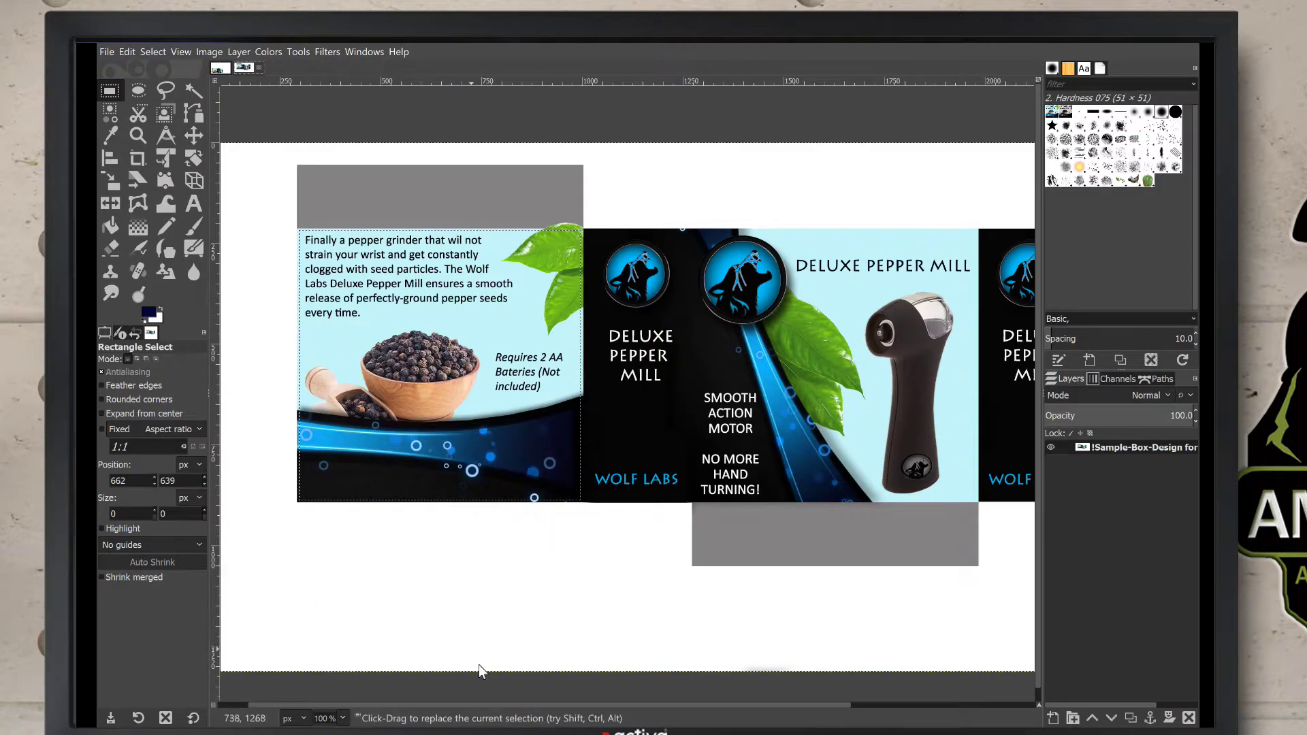
left_click_drag(471, 703, 537, 702)
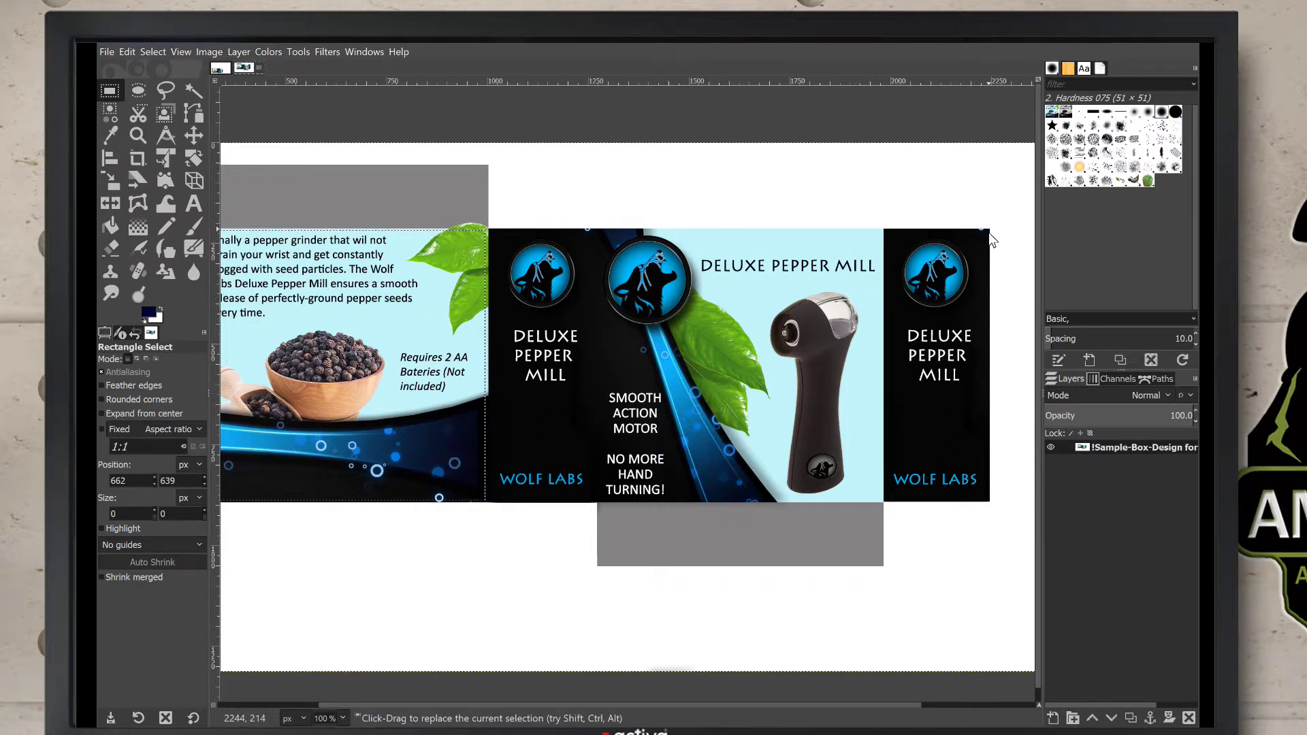
left_click_drag(988, 231, 885, 505)
left_click_drag(883, 501, 884, 501)
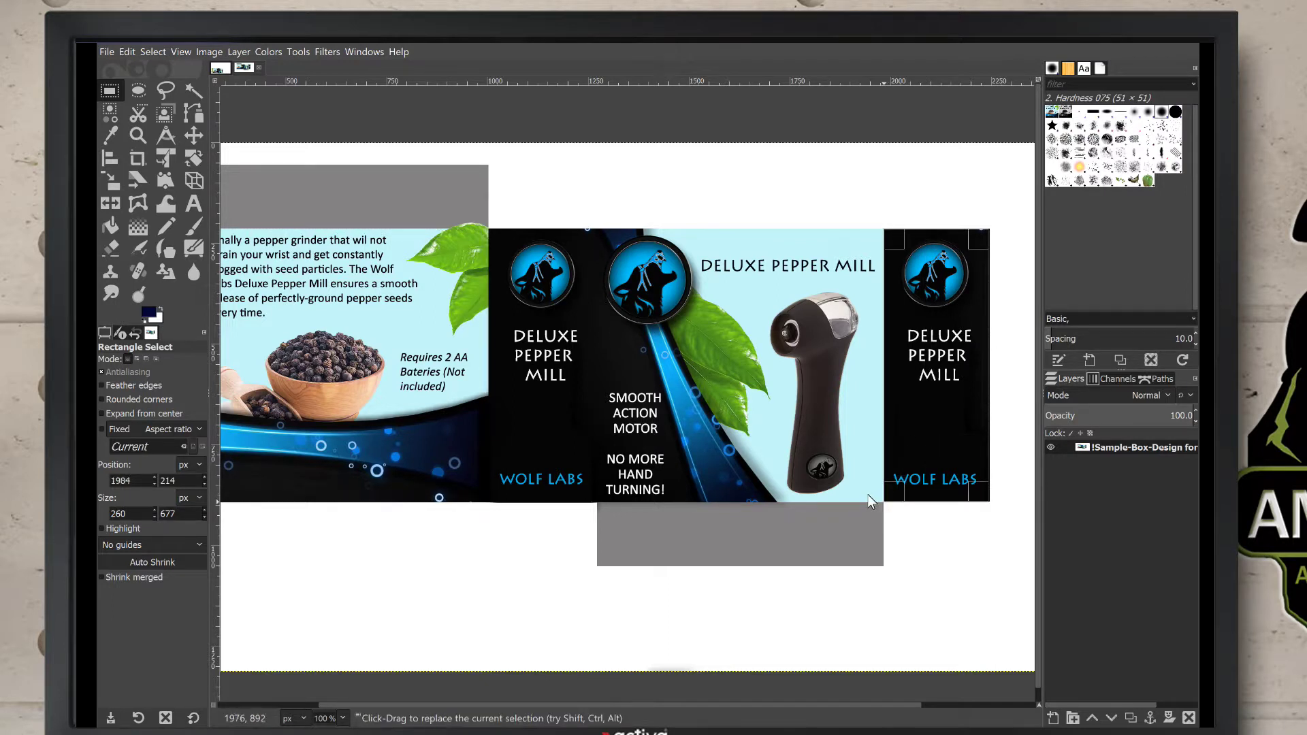
left_click(129, 52)
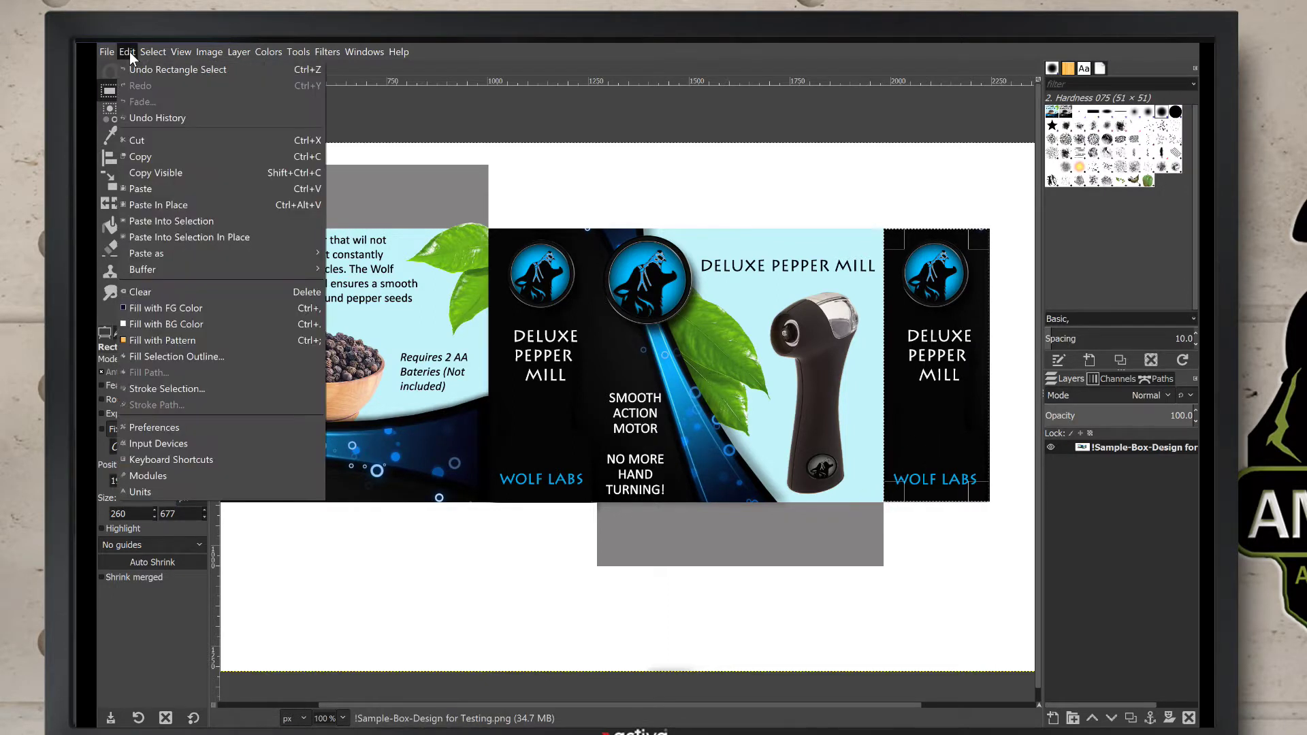
left_click(144, 152)
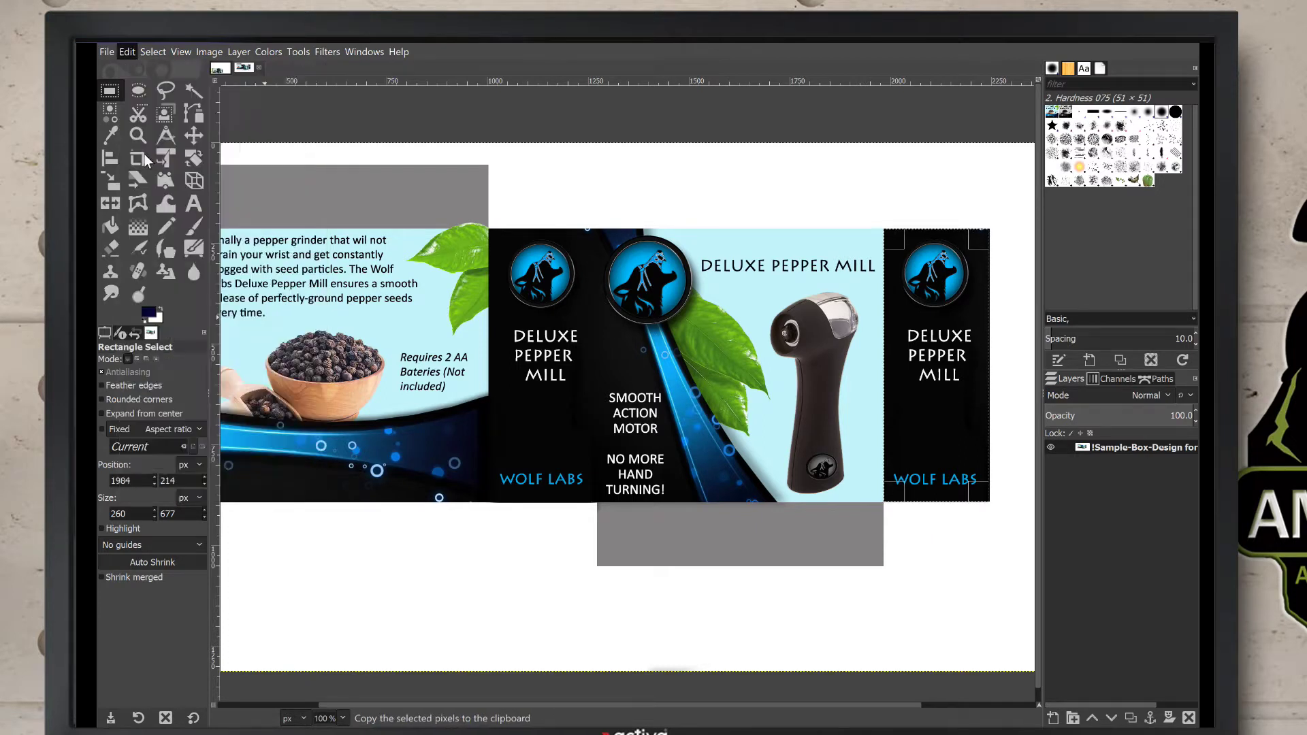
left_click(222, 69)
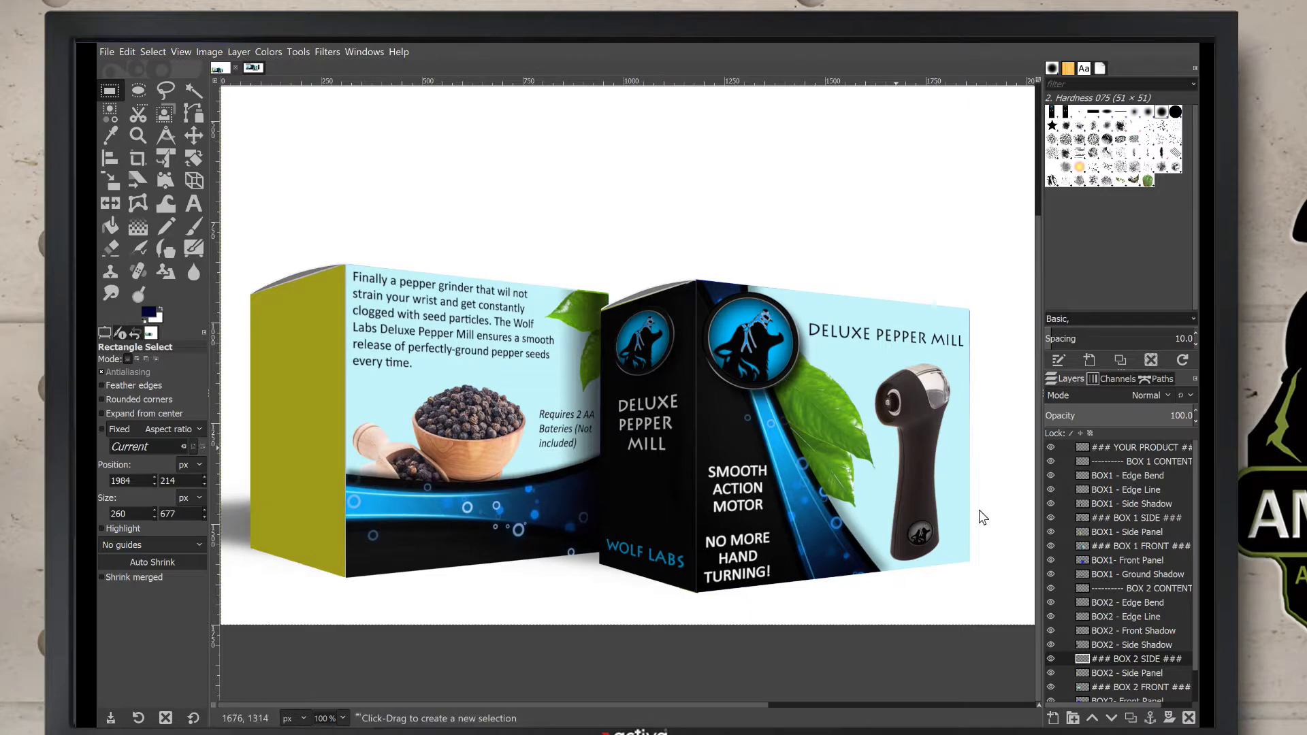
Paste the end panel into the mockup and move it over the left box's side.
left_click(129, 52)
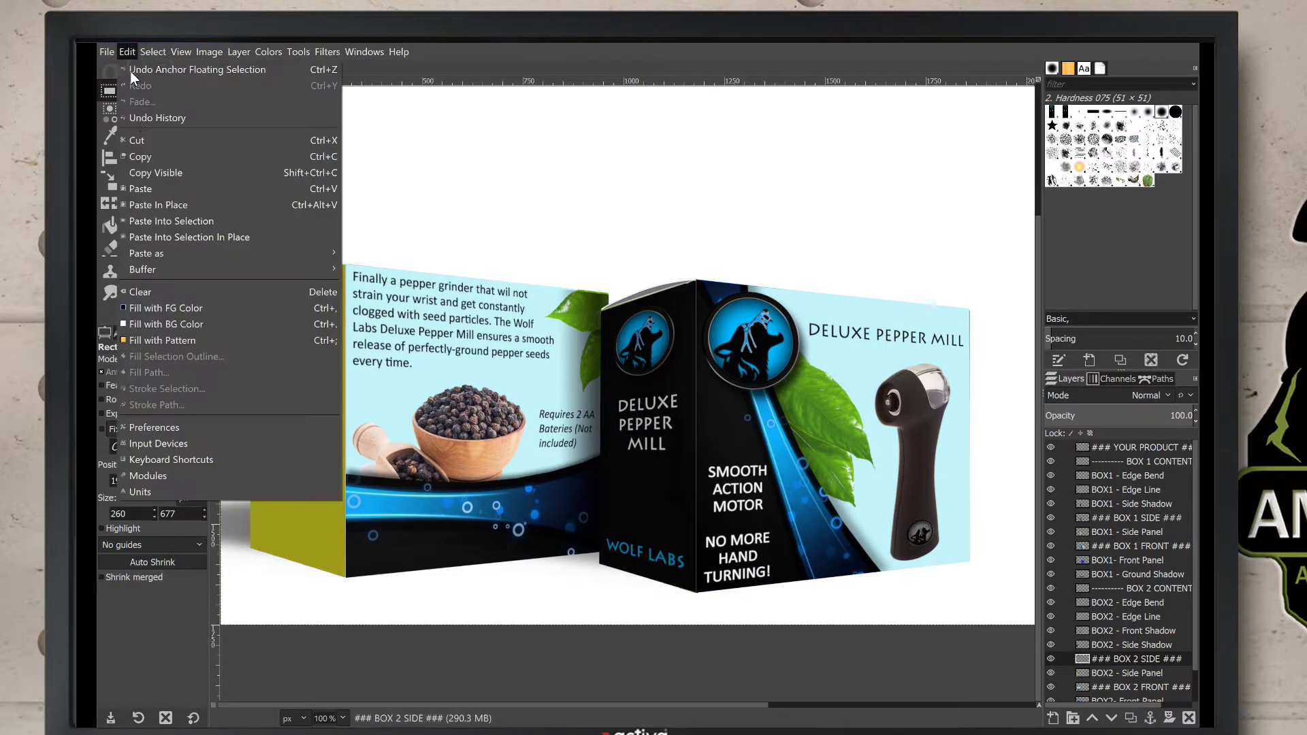
left_click(145, 186)
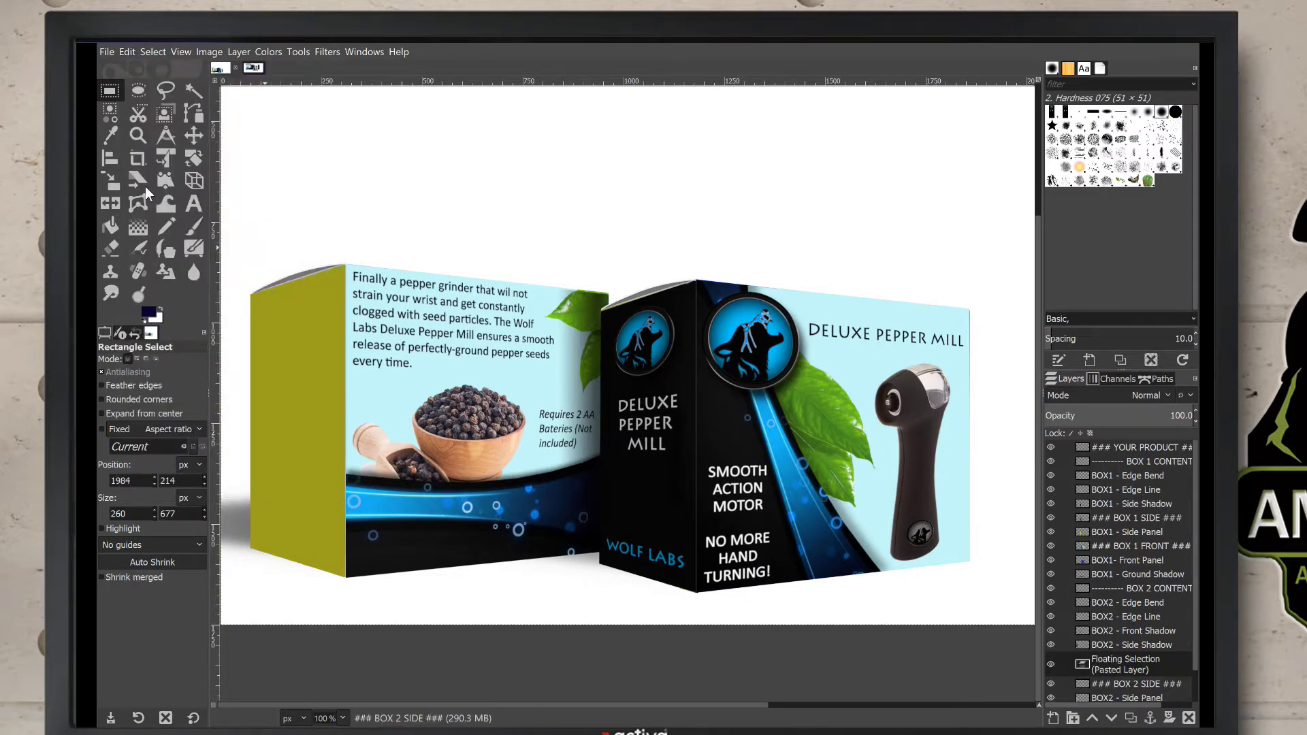
left_click(195, 137)
left_click_drag(614, 249, 290, 317)
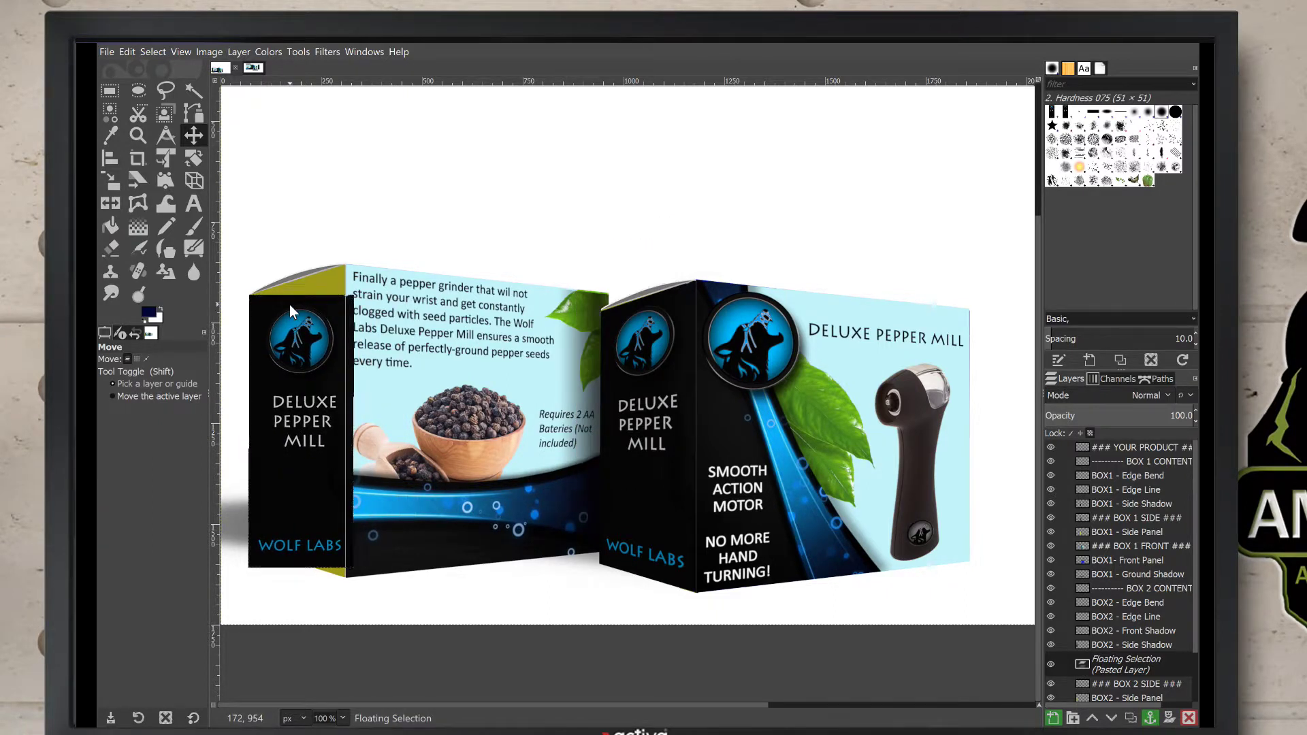
Perspective-warp the end panel to the left box's side edges, apply it, and anchor it.
left_click(194, 180)
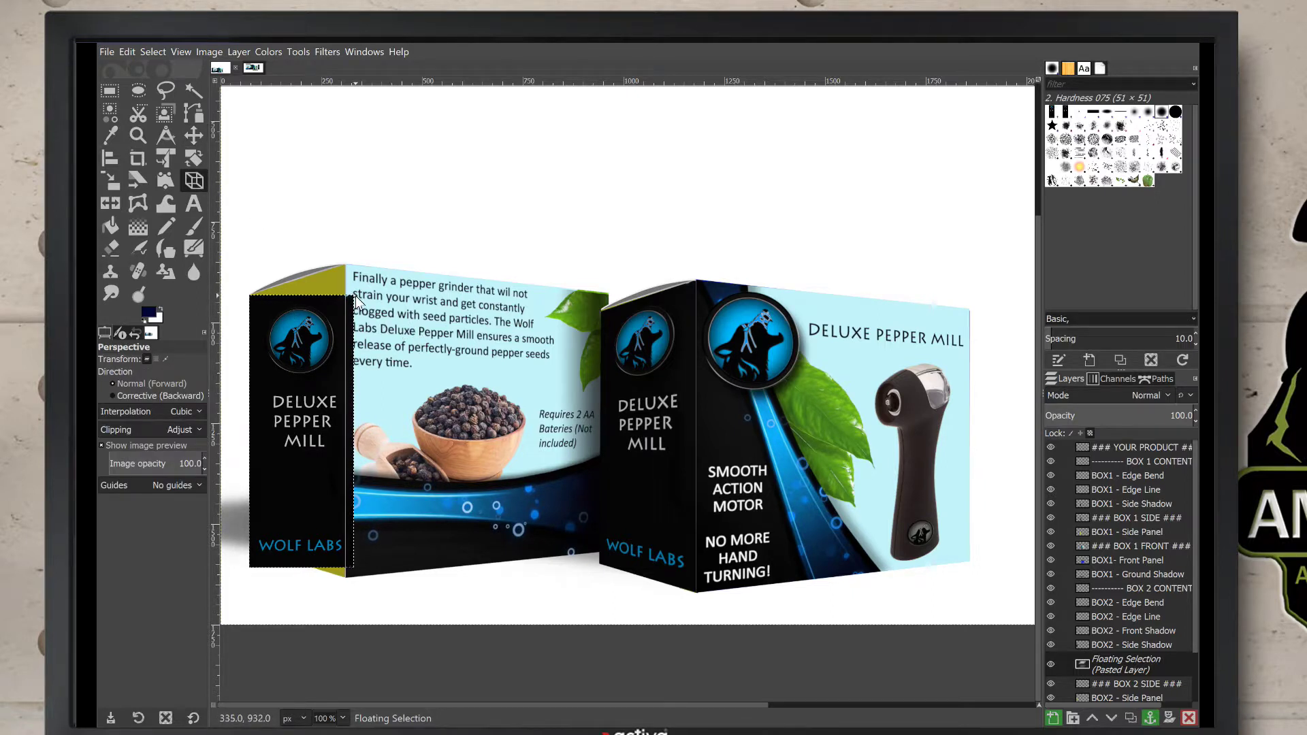
left_click_drag(355, 295, 346, 264)
left_click_drag(356, 577, 348, 578)
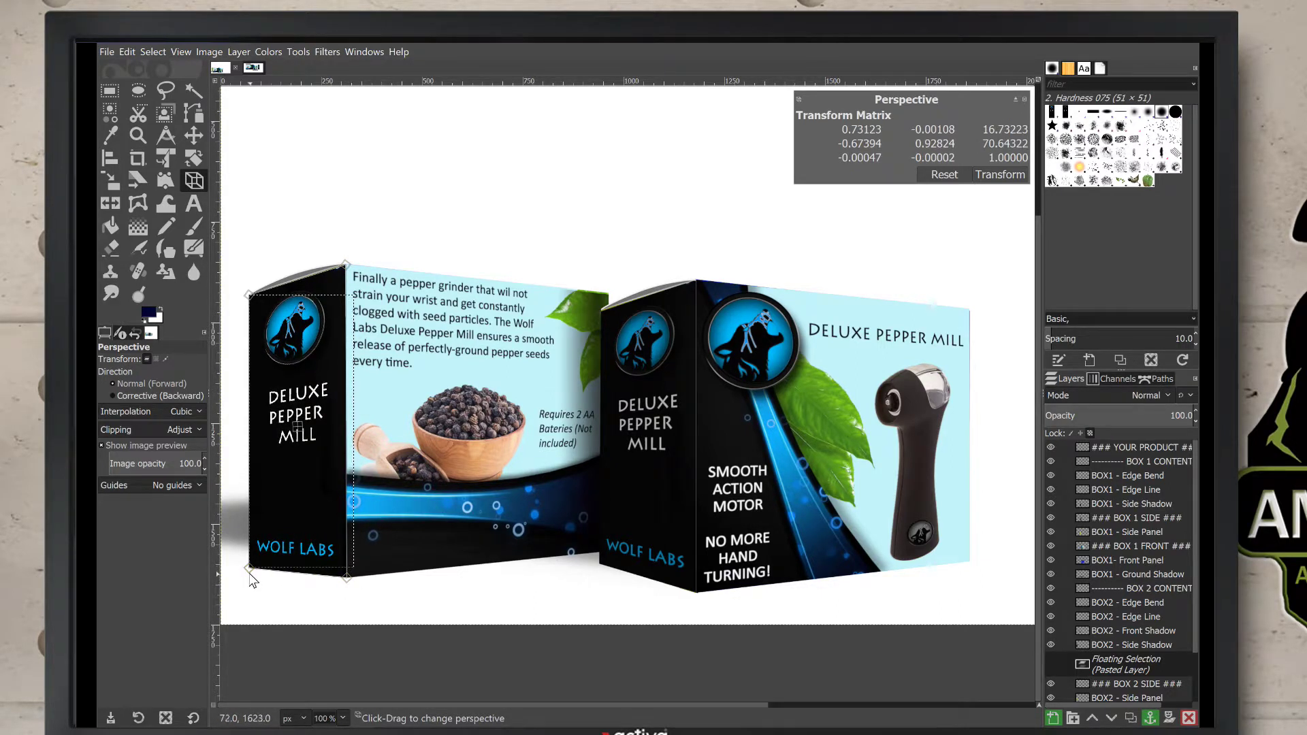
left_click_drag(249, 574, 249, 555)
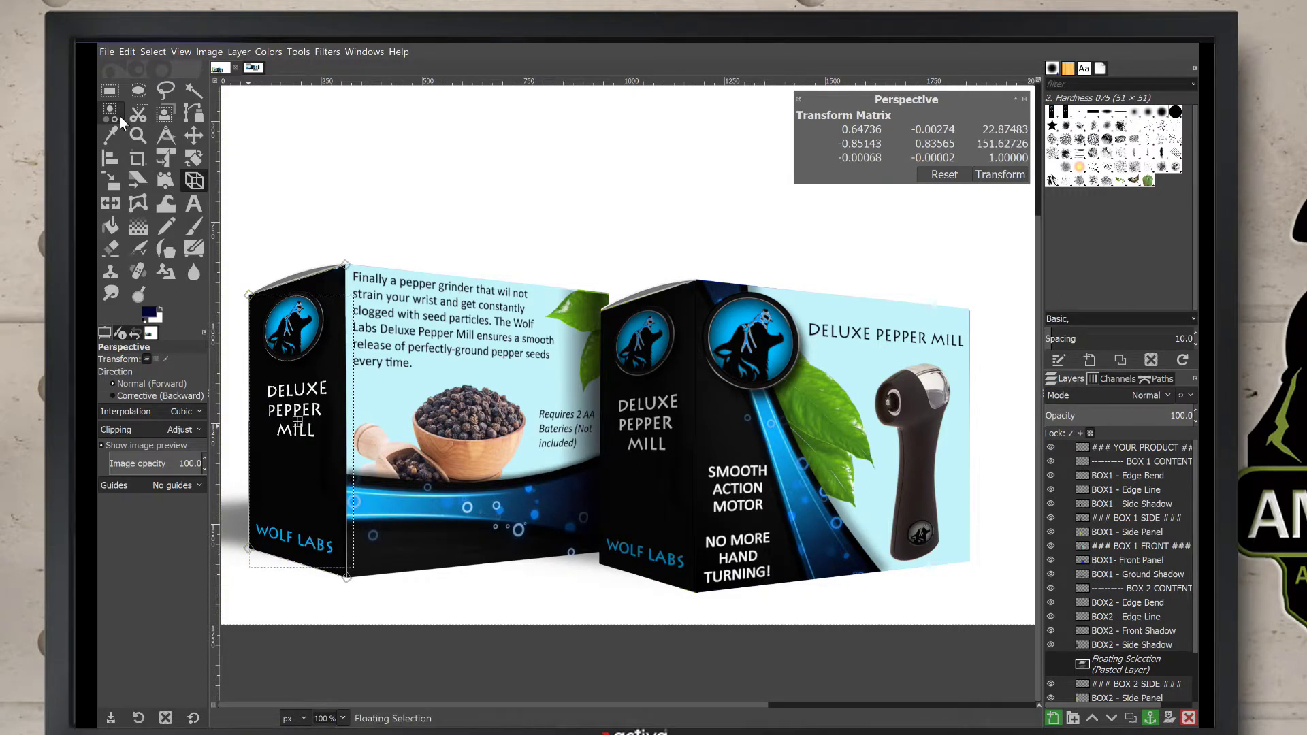
key("Return")
key("r")
left_click(418, 194)
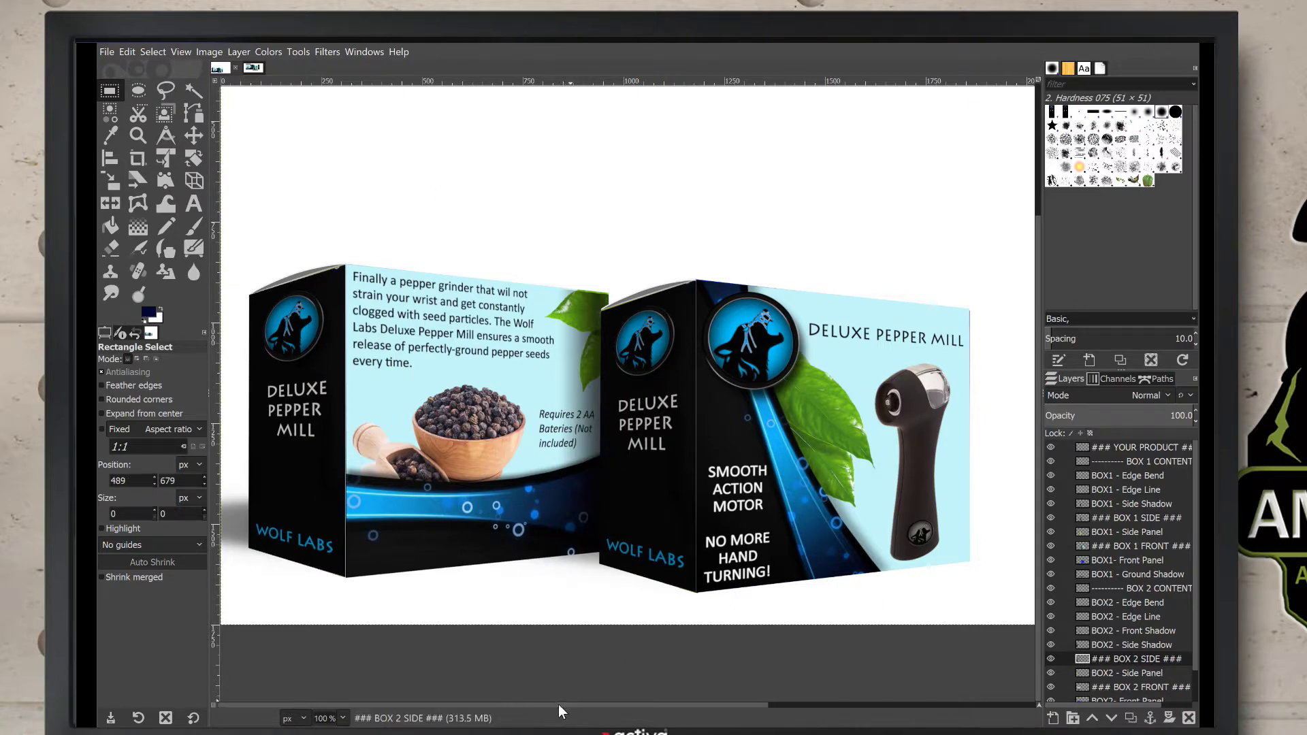
Scroll the canvas right and make the ### YOUR PRODUCT ### layer active.
left_click_drag(557, 703, 578, 701)
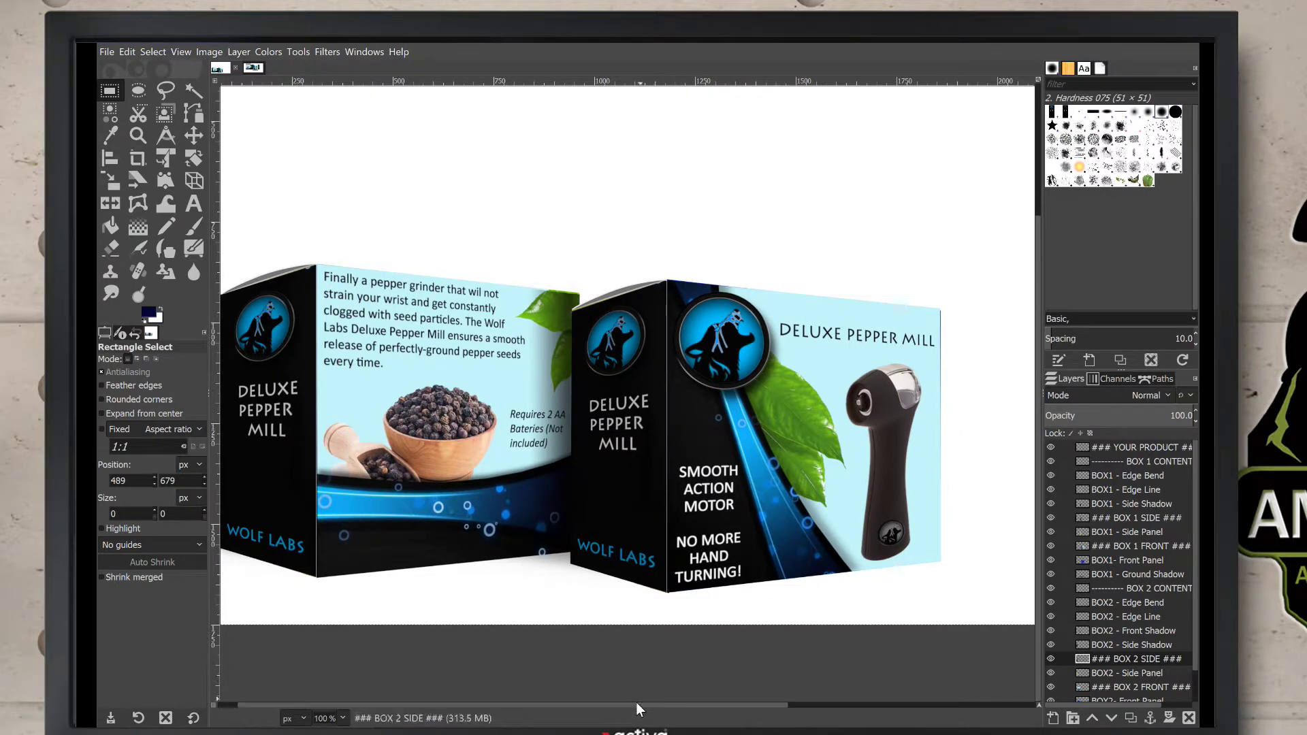
left_click_drag(636, 703, 766, 702)
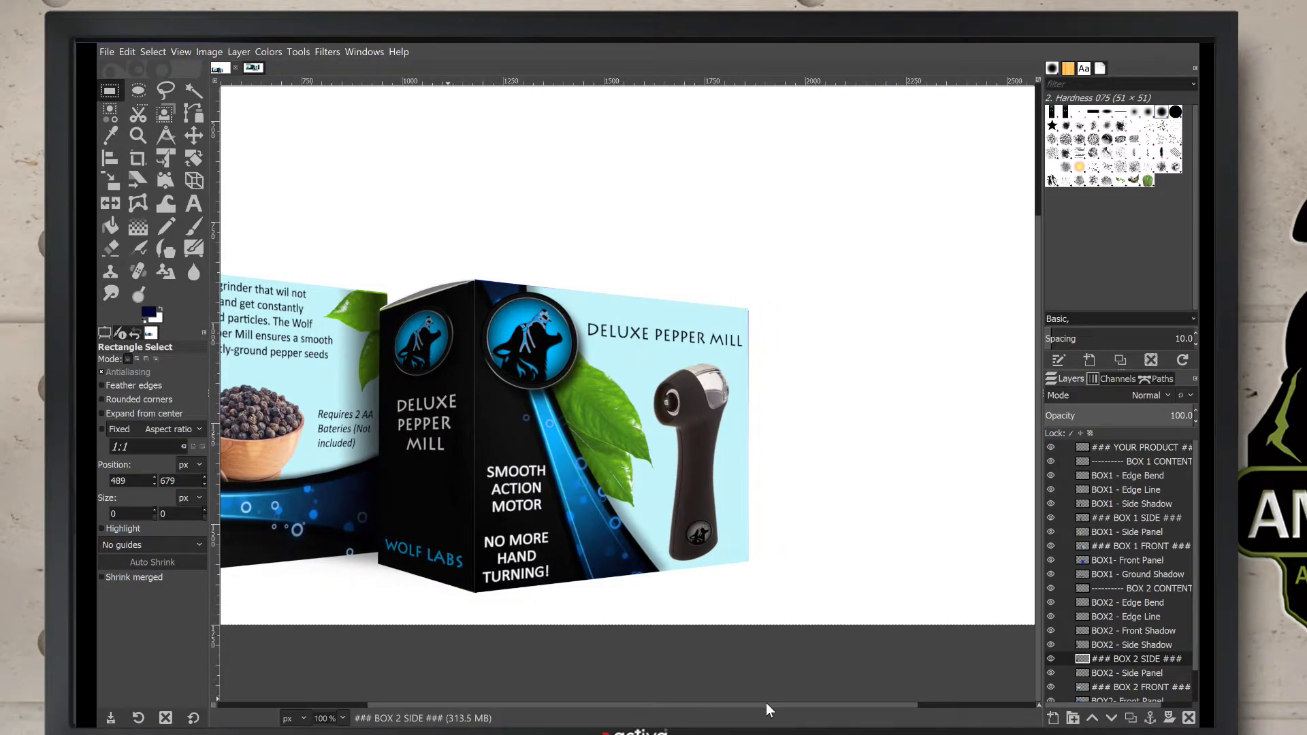
left_click_drag(766, 702, 782, 699)
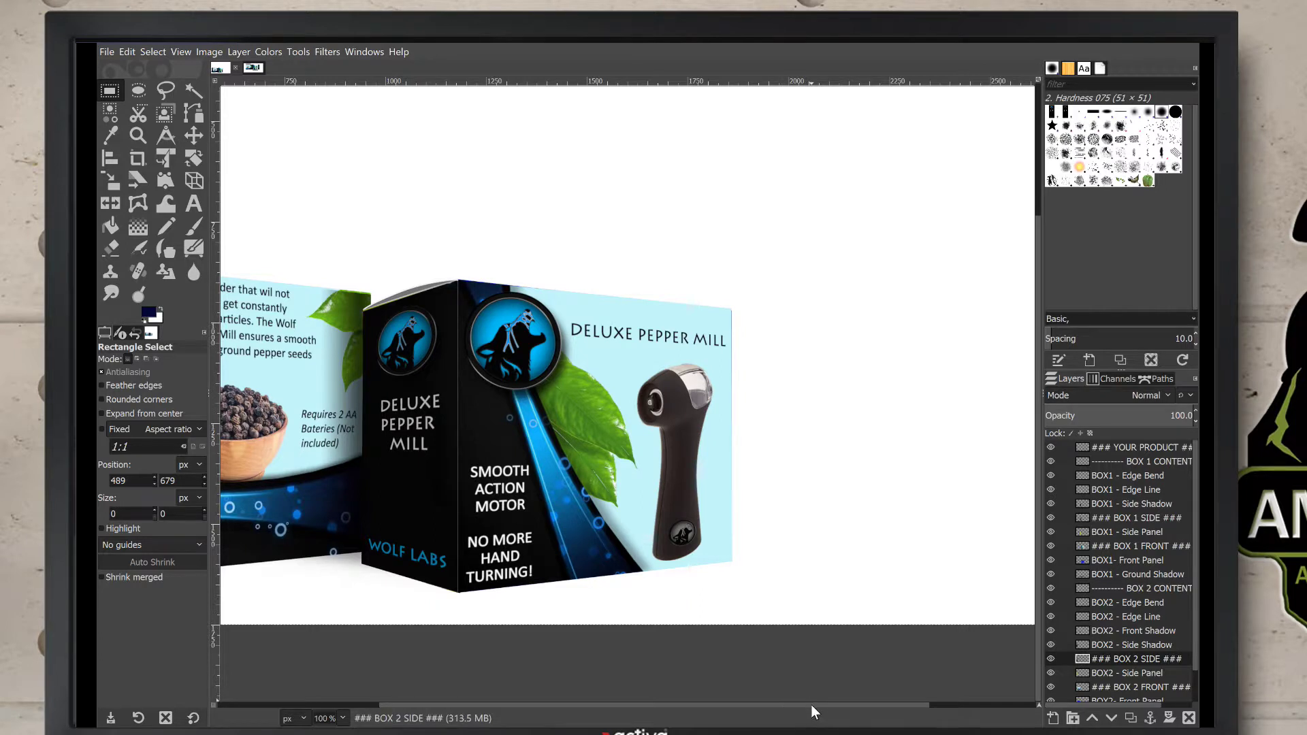
left_click_drag(810, 704, 844, 703)
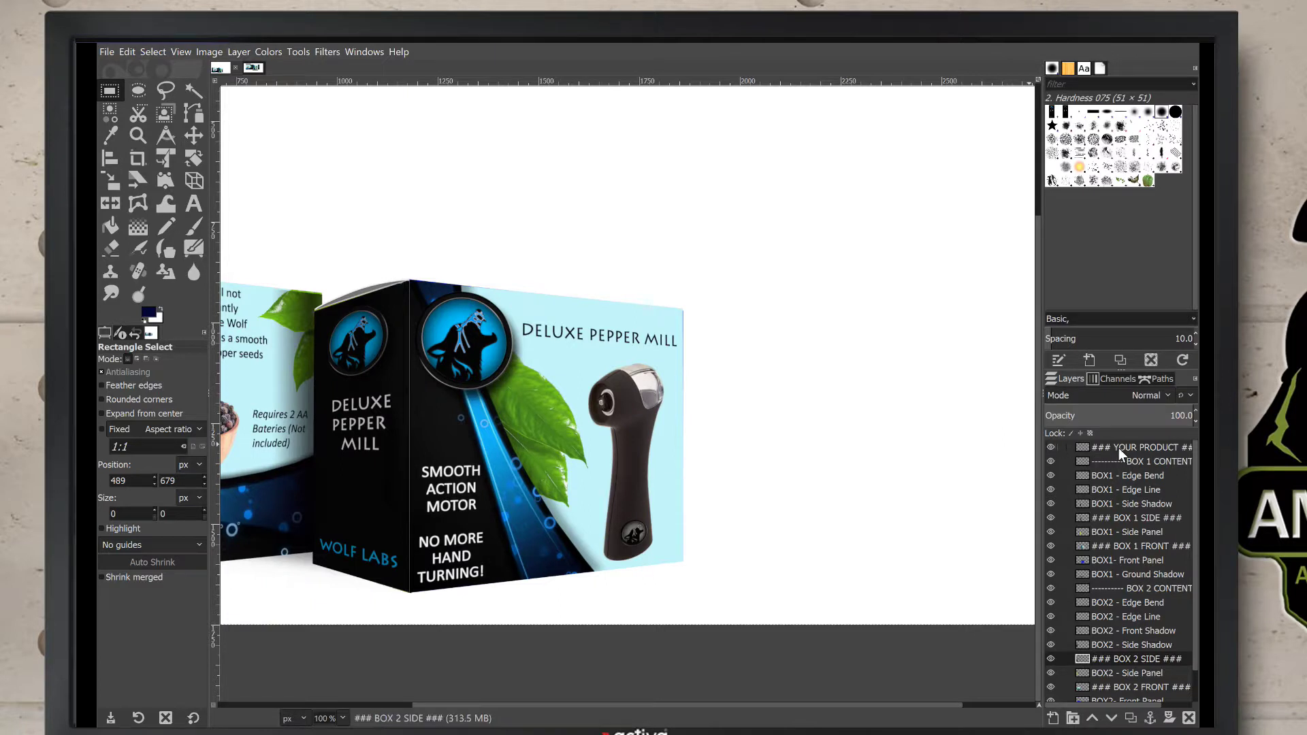
left_click(1138, 446)
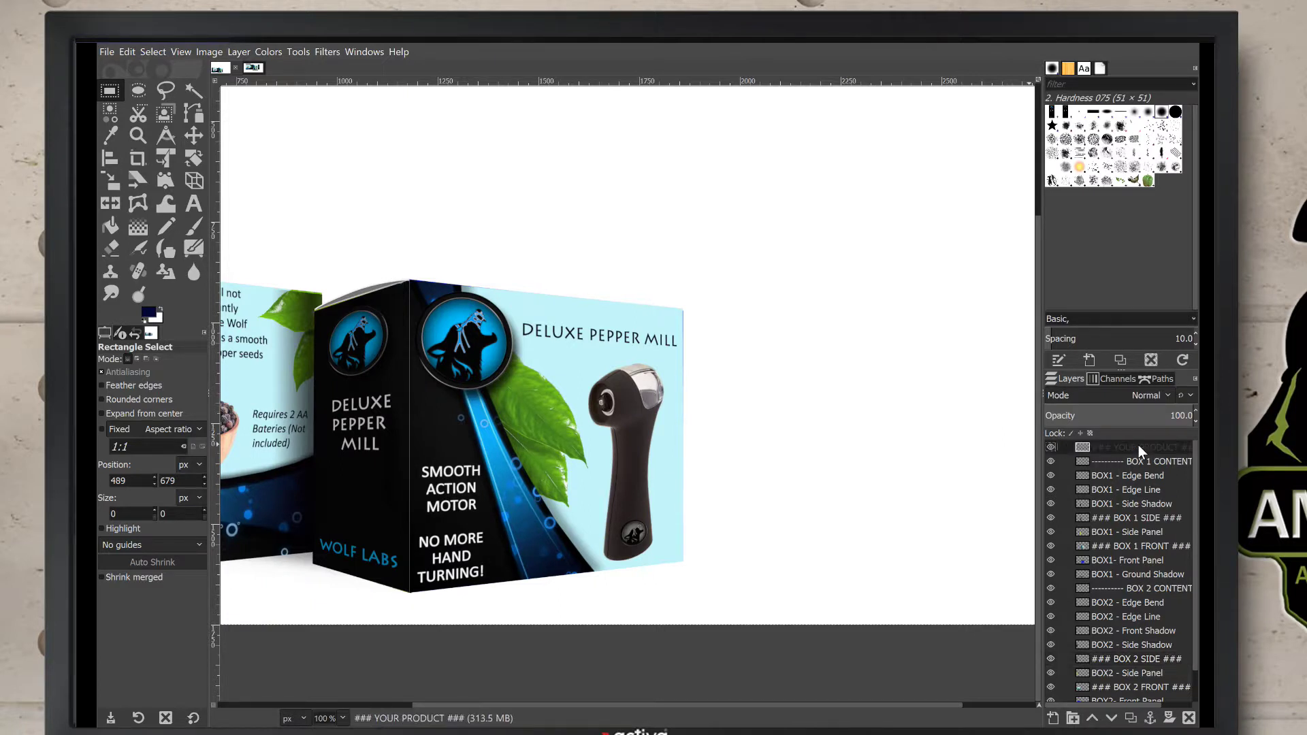
Open the Grinder.jpg pepper grinder photo as a separate image.
left_click(110, 52)
left_click(134, 101)
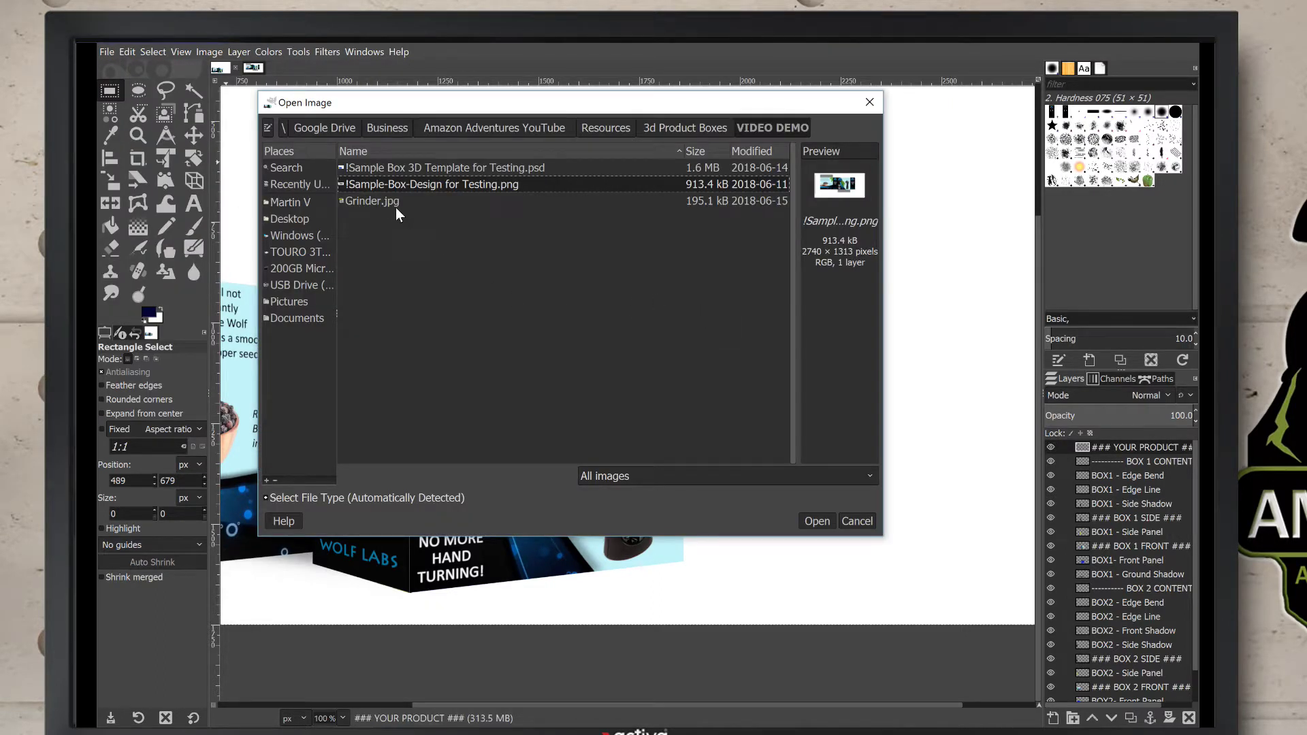
left_click(387, 201)
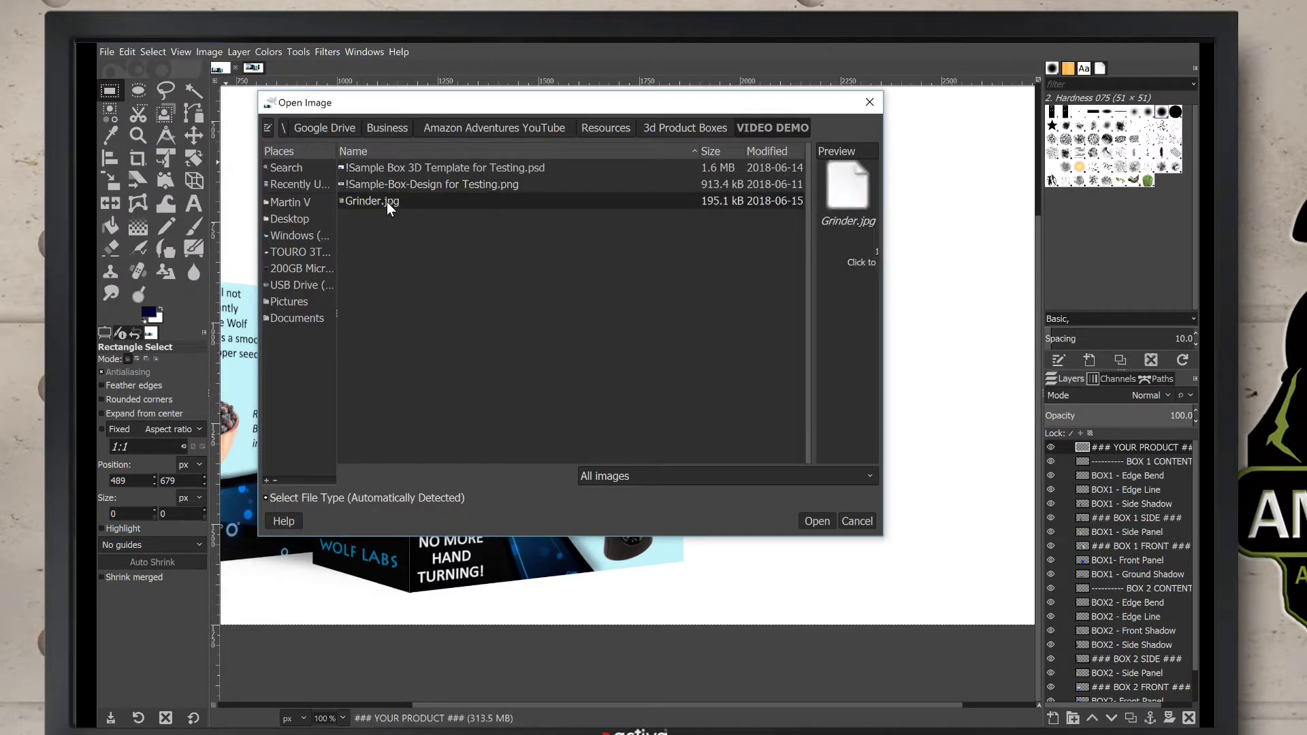
left_click(817, 522)
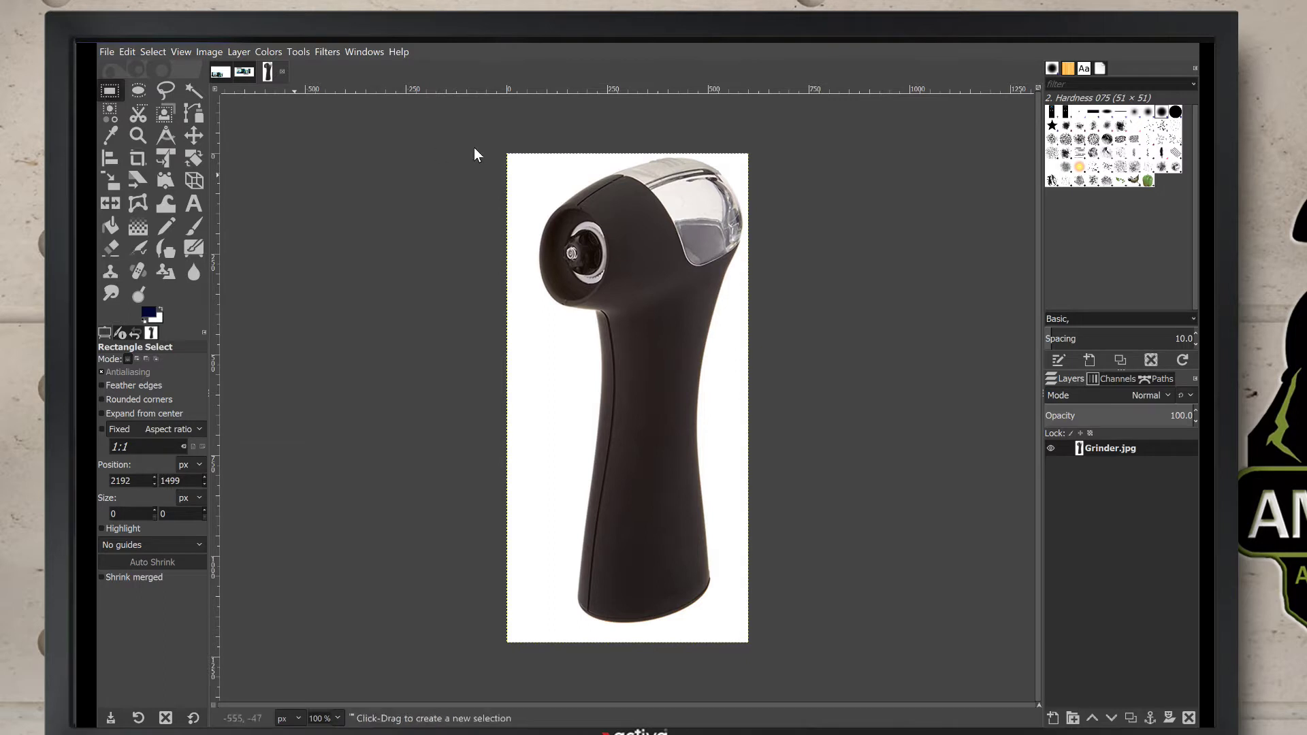
Select the entire 602 × 1218 px grinder photo and copy it.
left_click_drag(505, 155, 748, 644)
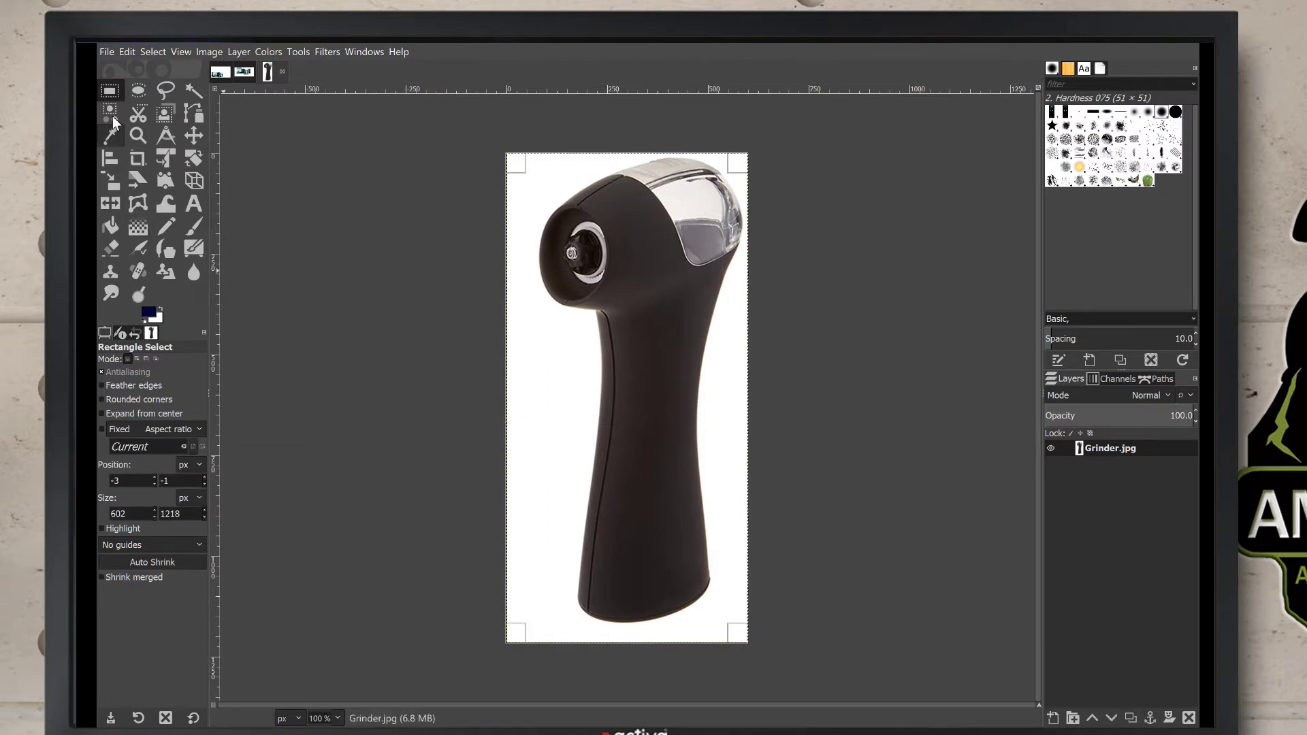
left_click(128, 51)
left_click(143, 158)
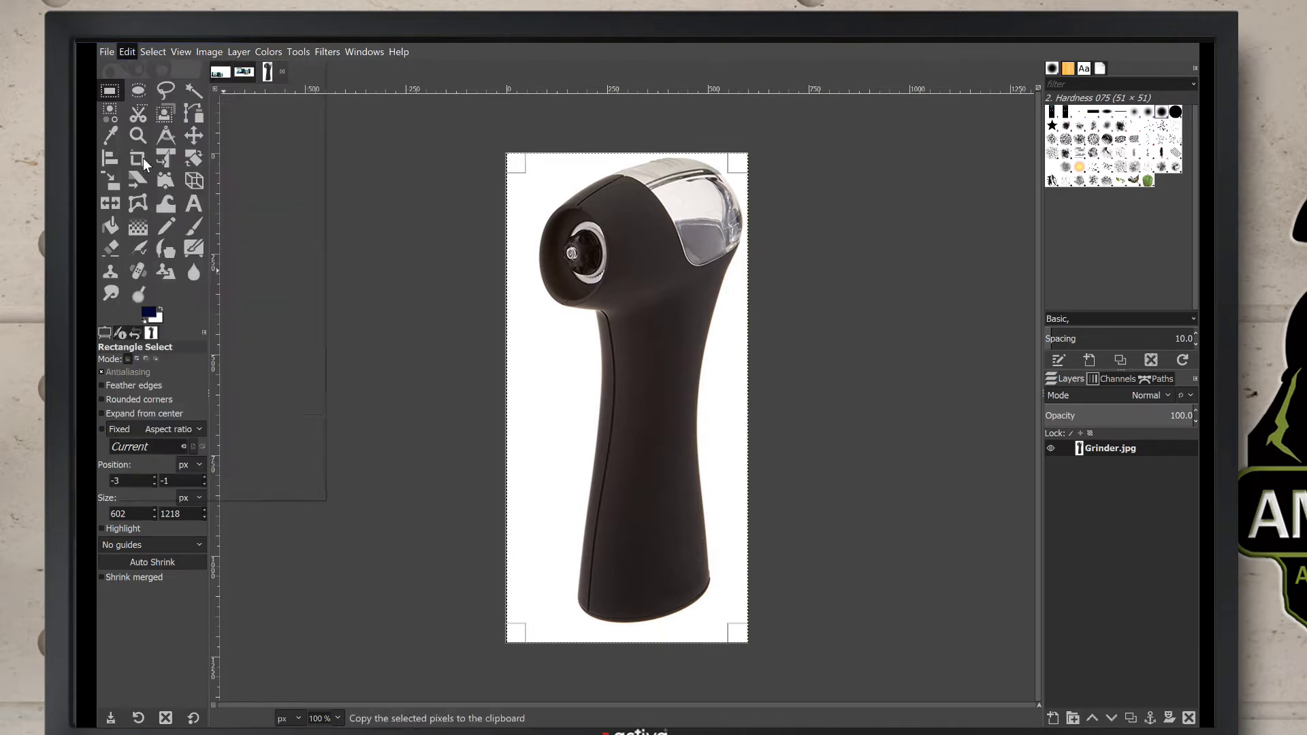
left_click(219, 73)
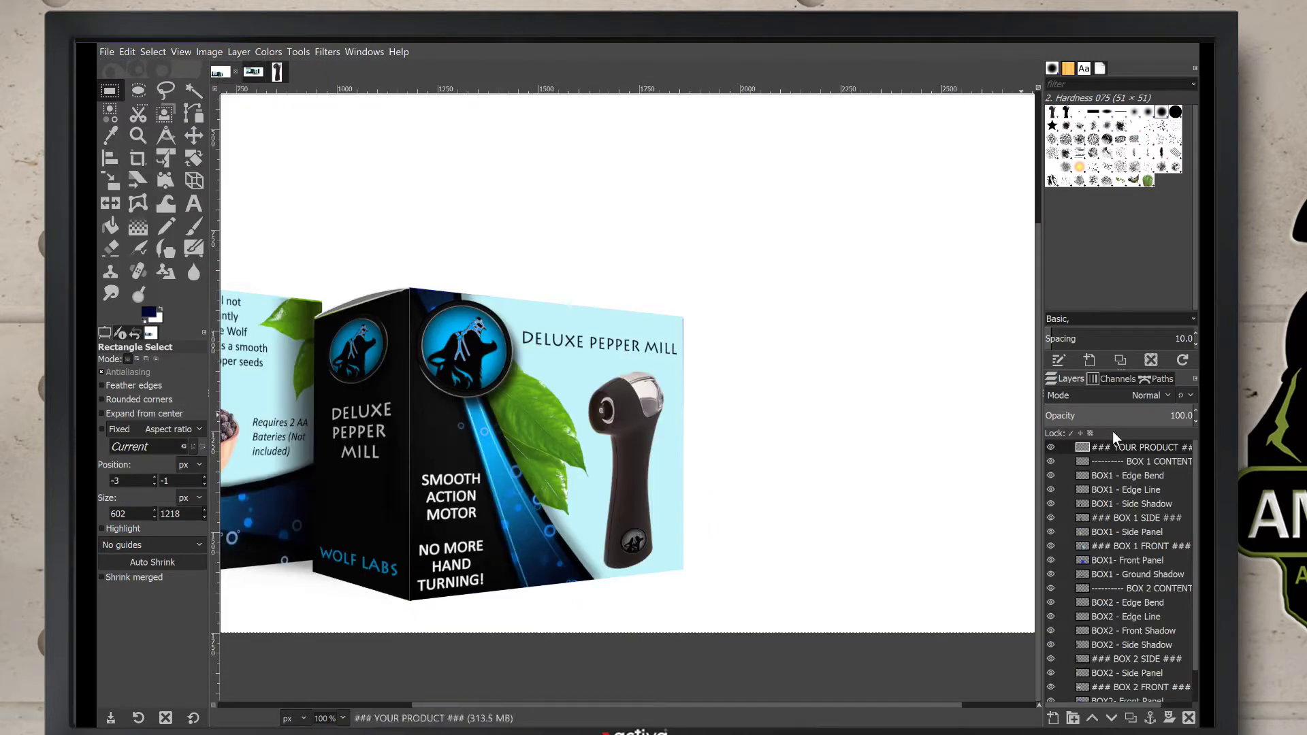
Paste the grinder photo into the mockup and move it to the right of the boxes.
left_click(128, 52)
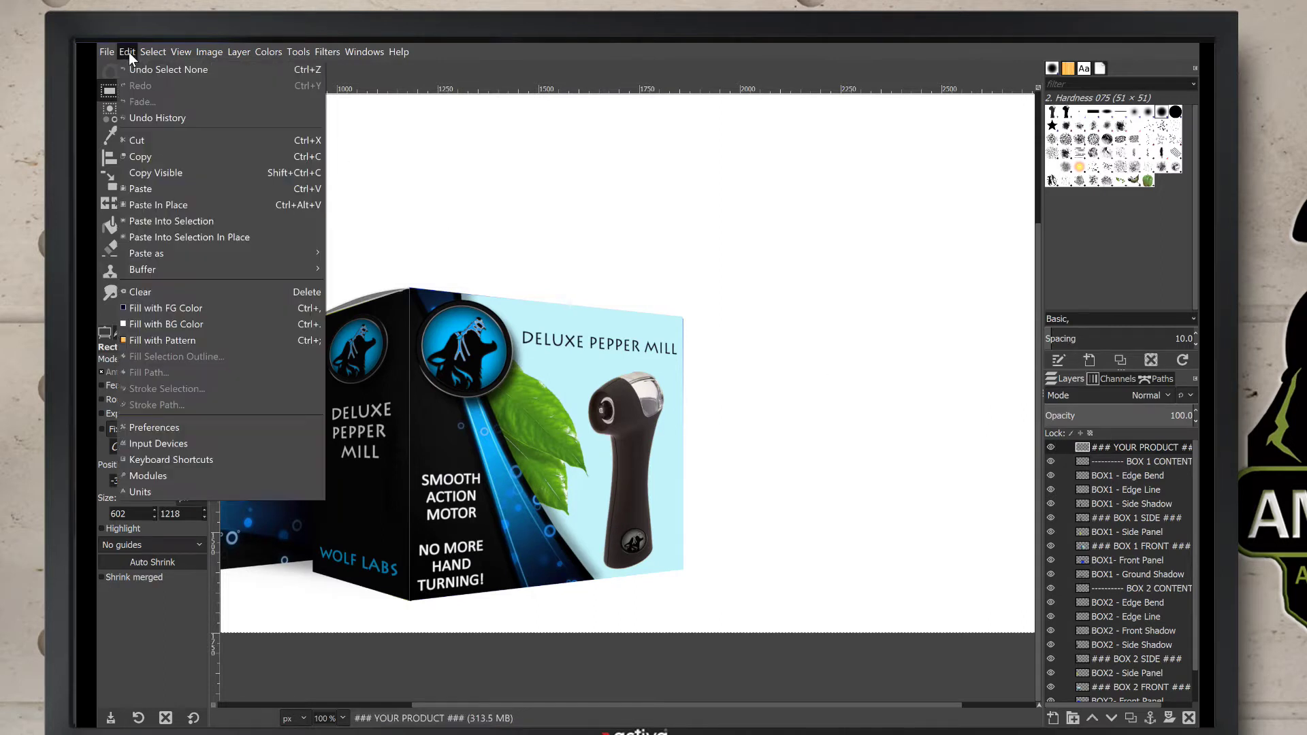
left_click(148, 187)
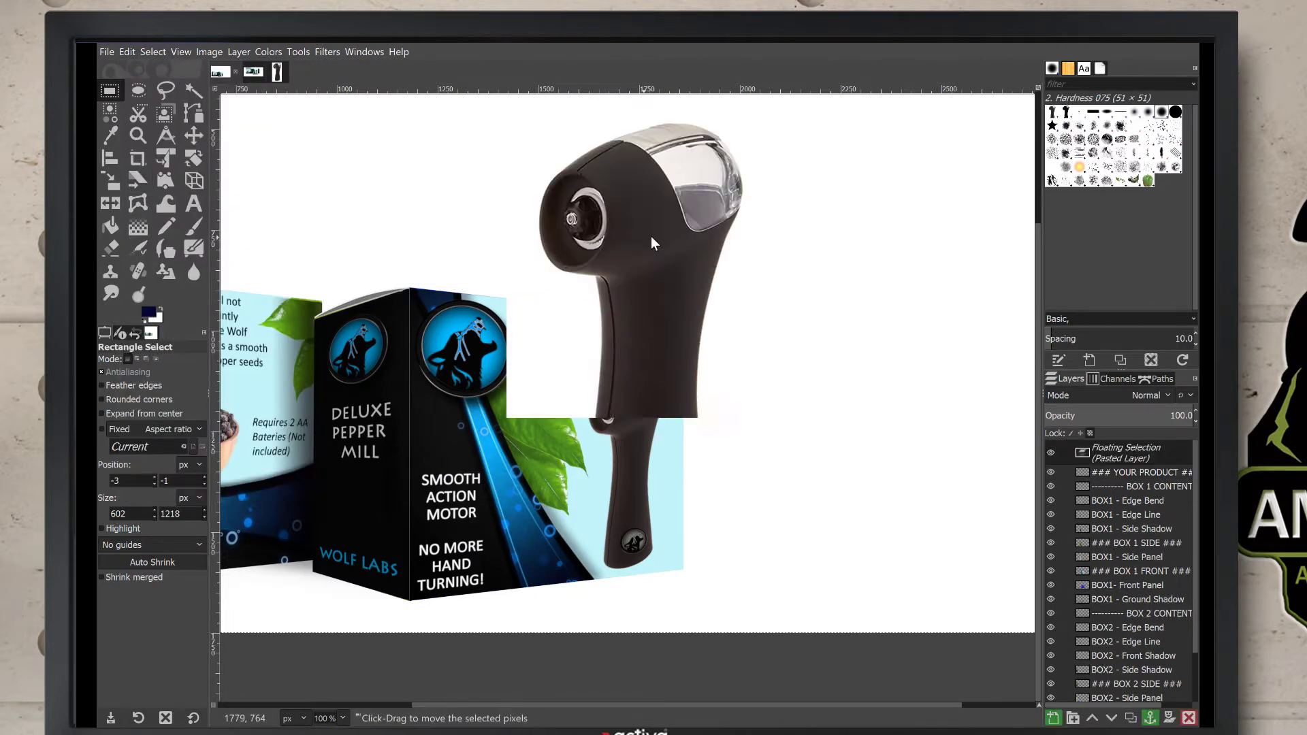
left_click(194, 136)
left_click_drag(652, 247, 847, 262)
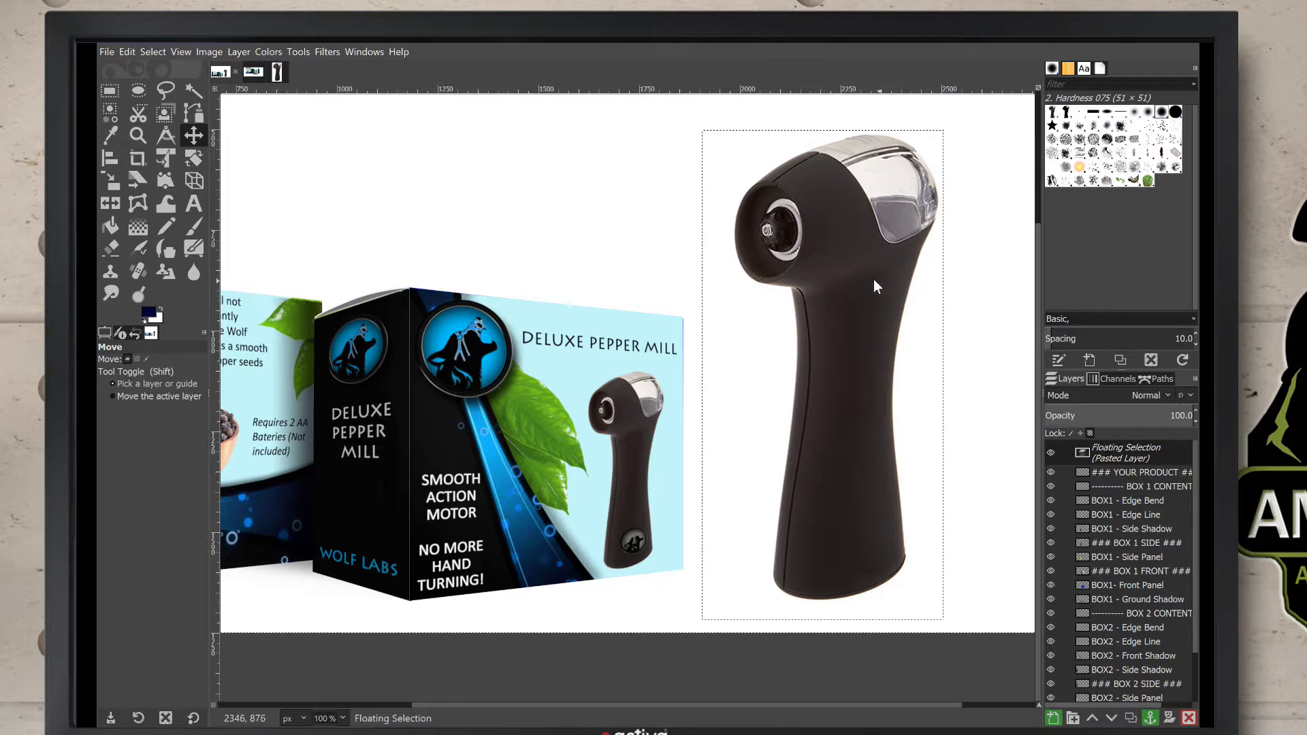
Shrink the pasted grinder photo to about 303 × 612 px and anchor it into the YOUR PRODUCT layer.
left_click(113, 182)
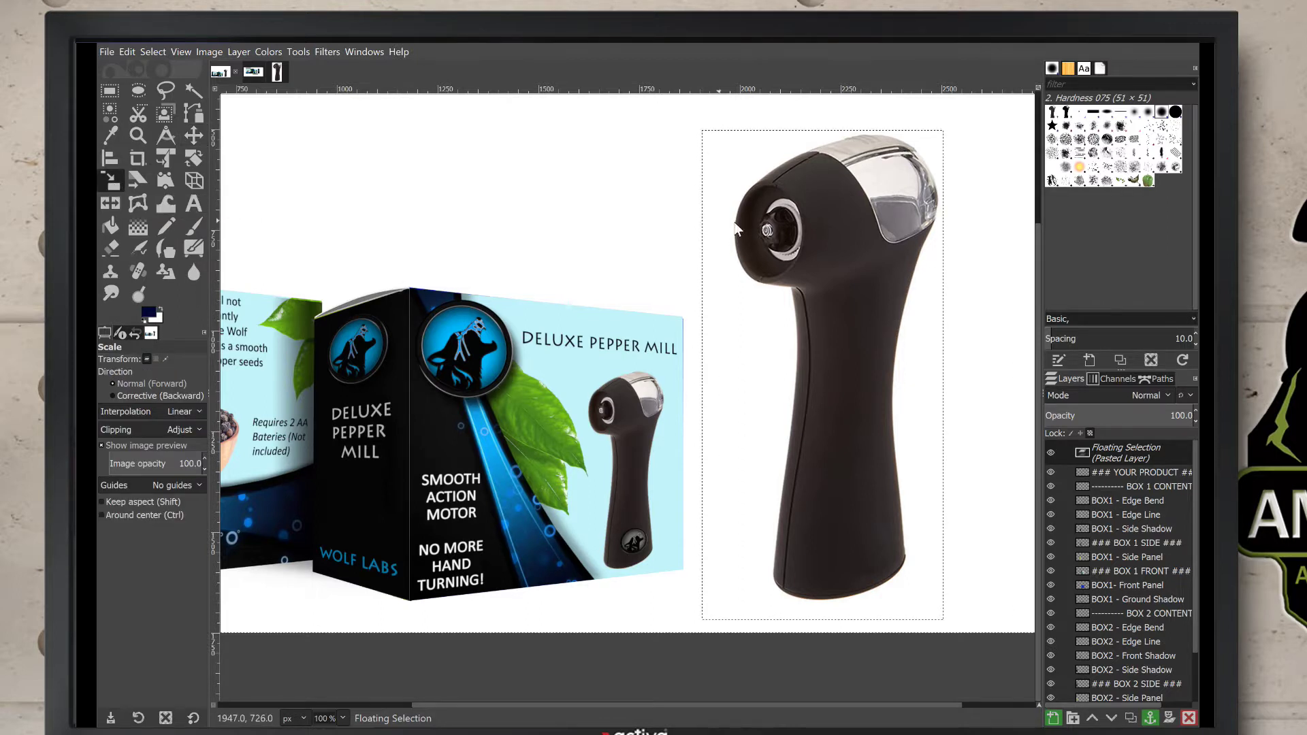
left_click_drag(705, 135, 839, 331)
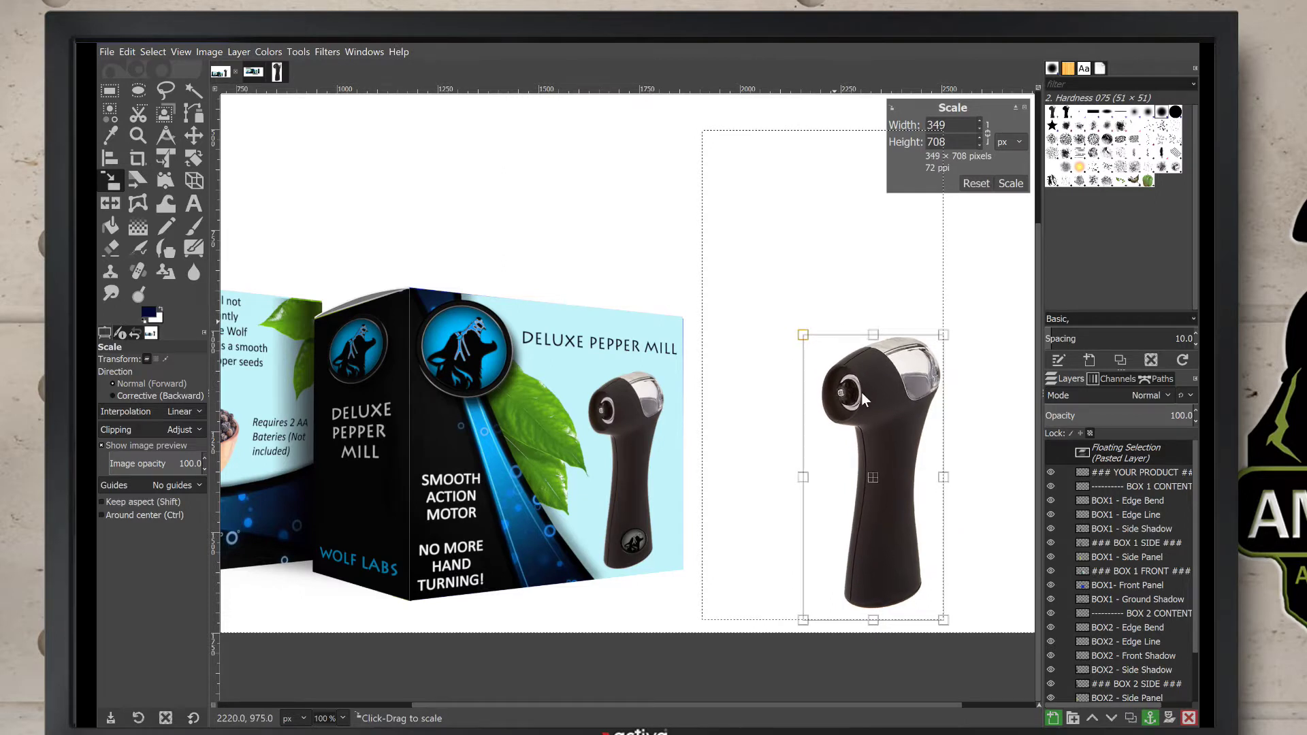
left_click(193, 138)
left_click_drag(882, 409, 806, 364)
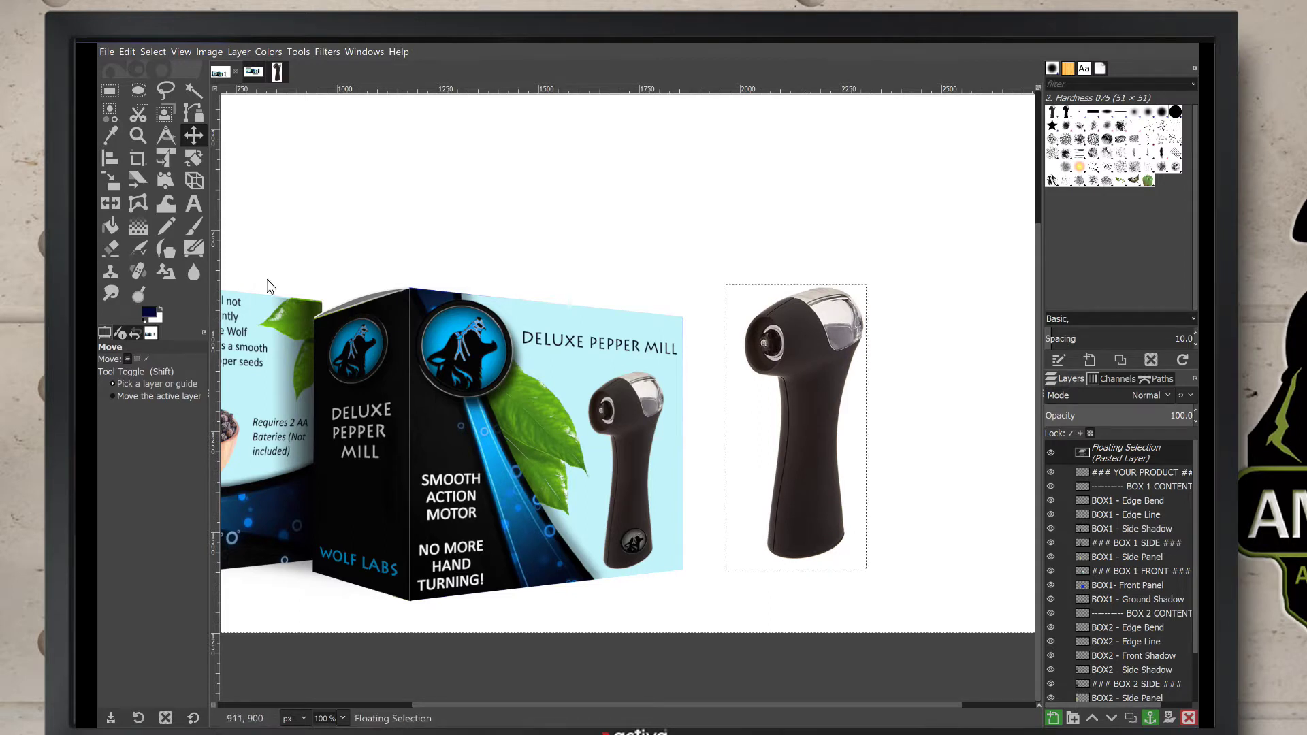
left_click(113, 185)
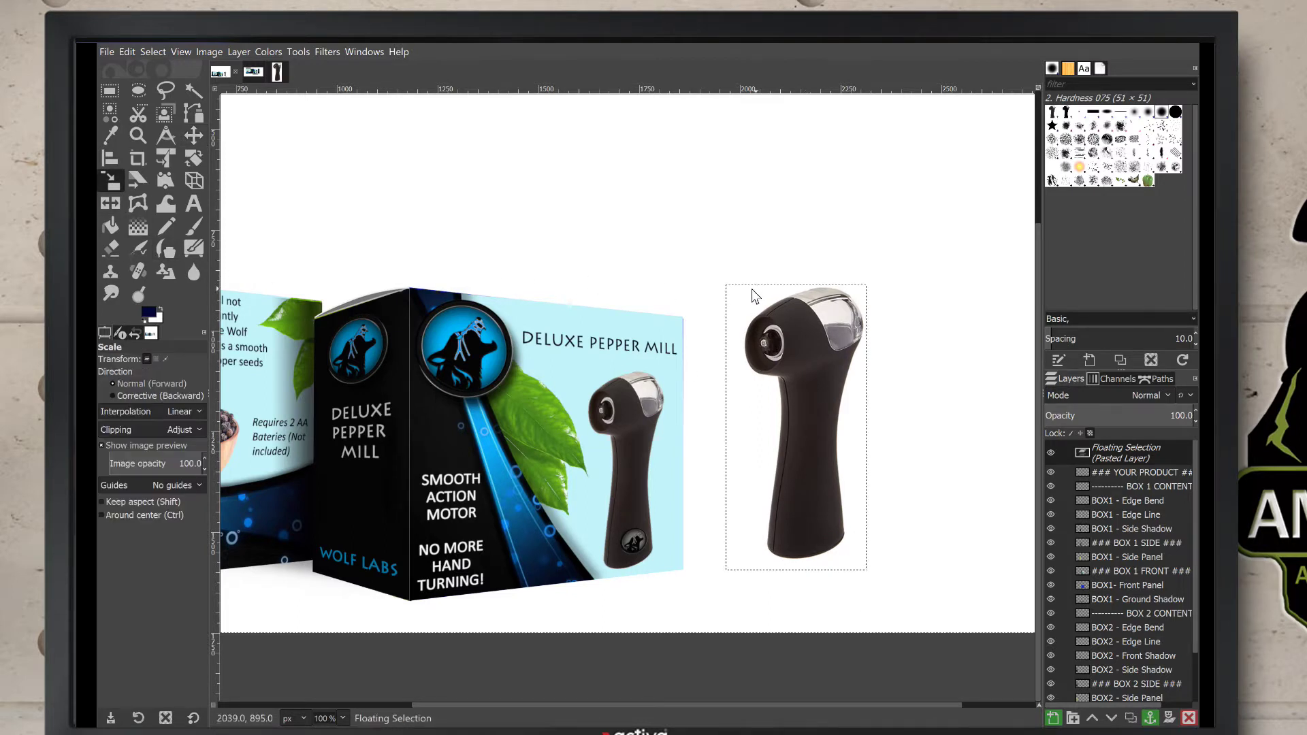
left_click_drag(730, 295, 759, 331)
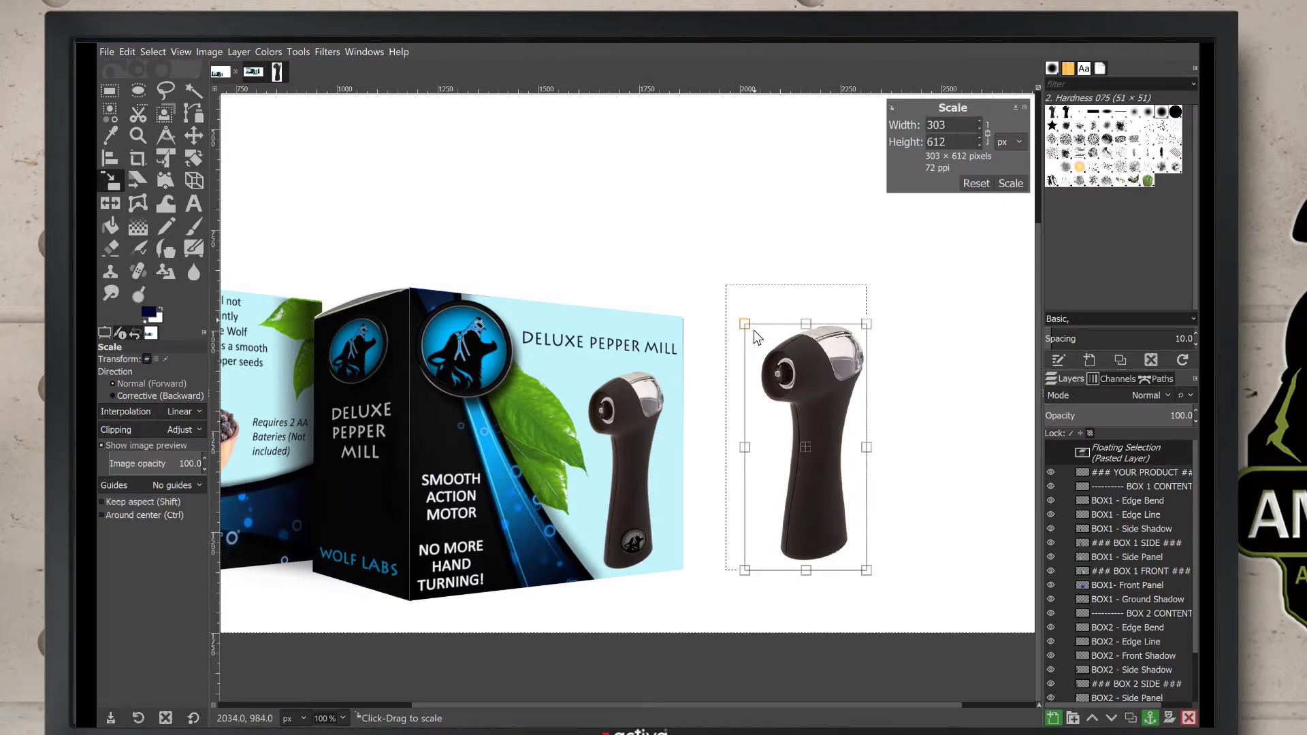
left_click(110, 90)
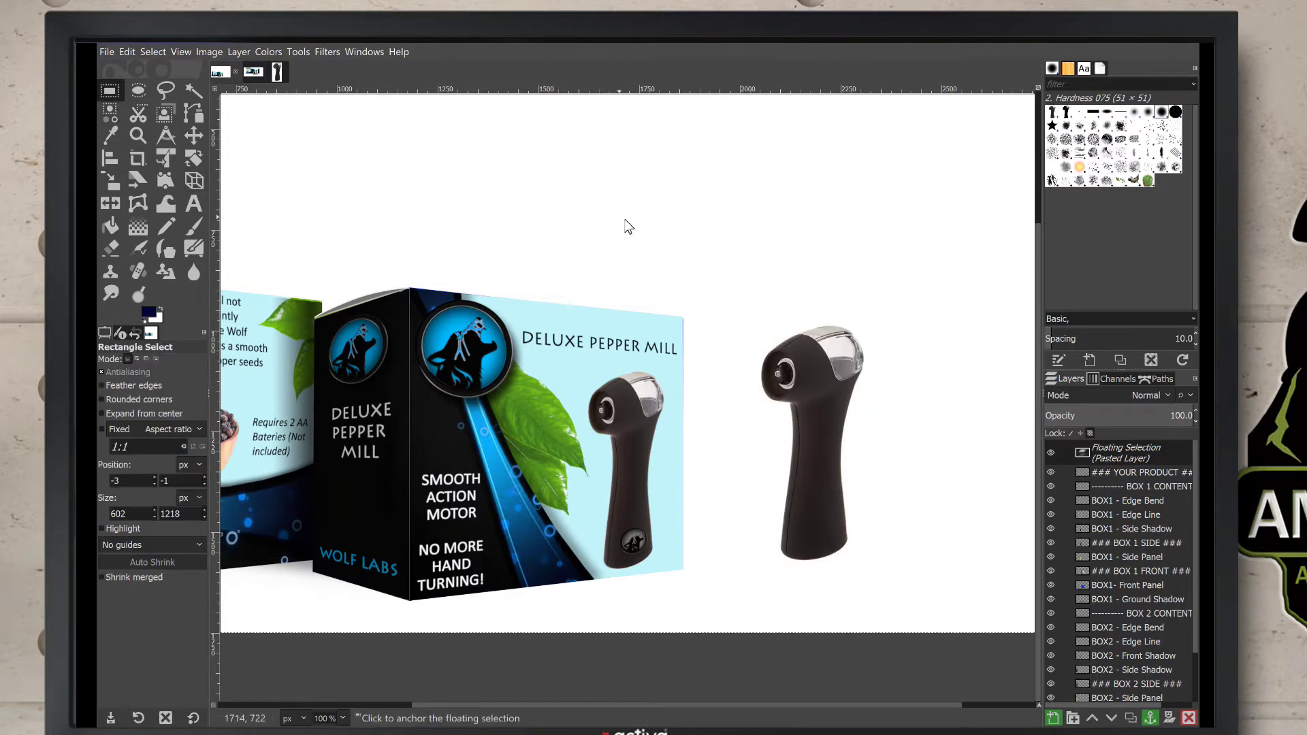
left_click(759, 219)
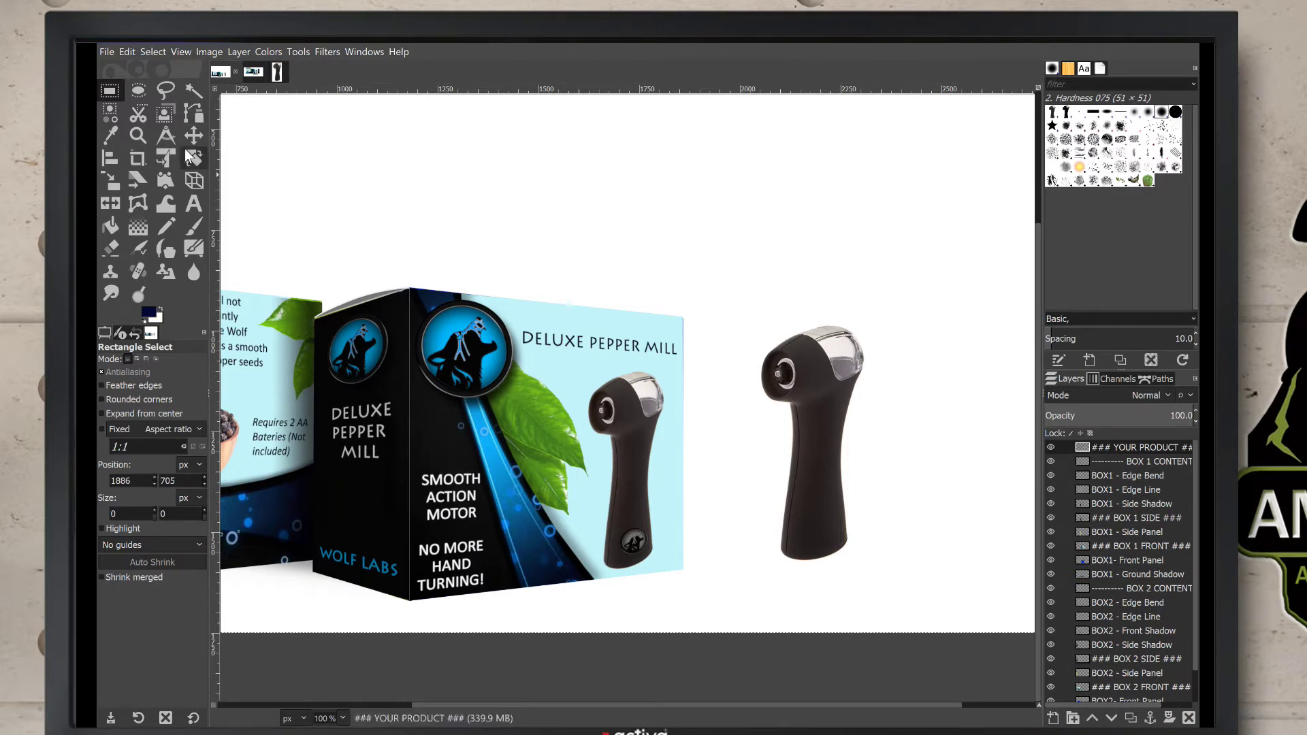
Nudge the grinder photo left and down so it sits closer to the front box.
key("m")
left_click_drag(813, 464, 773, 476)
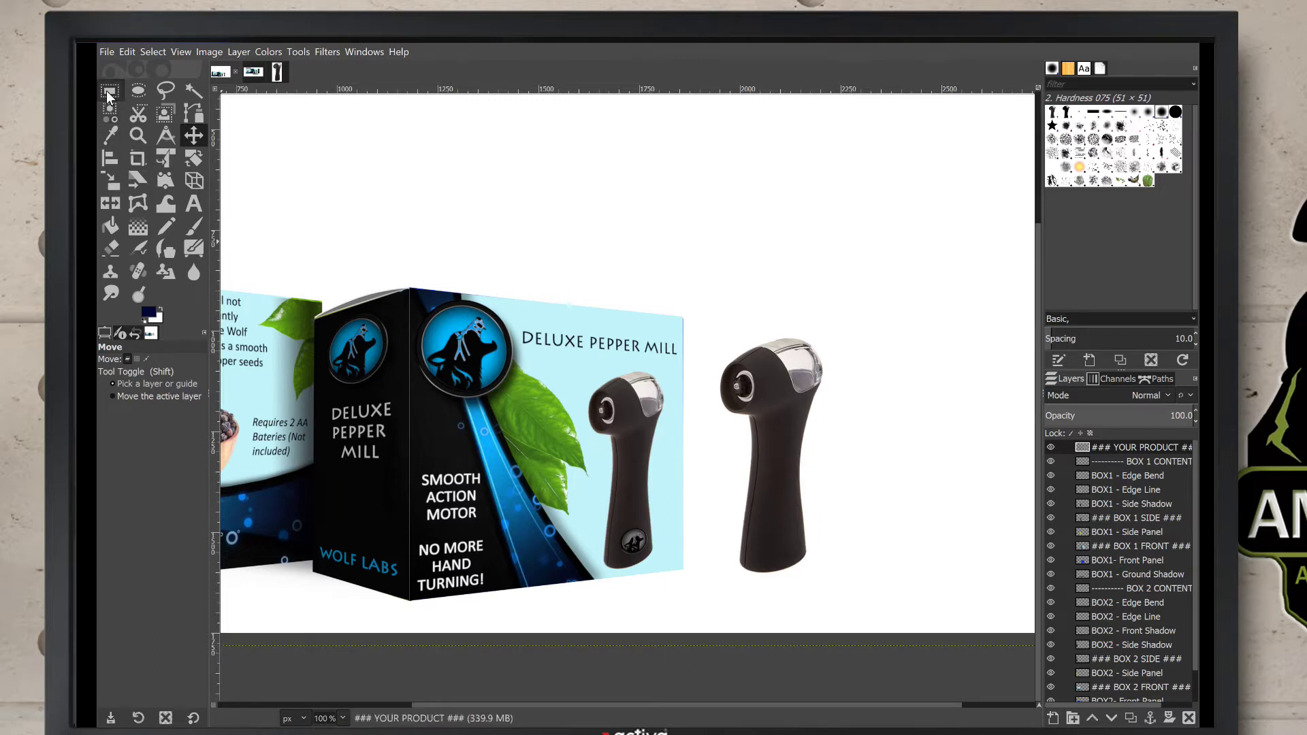
left_click(109, 91)
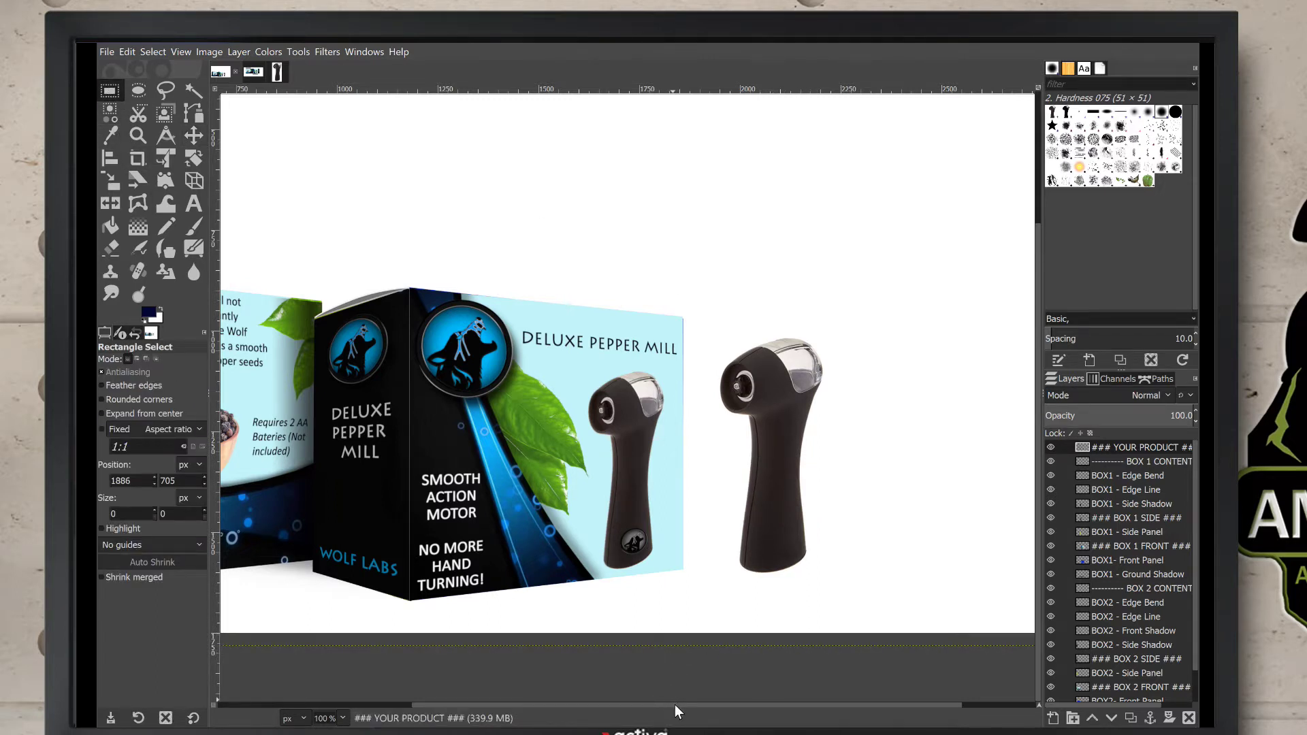
Draw a 2211 × 866 px rectangle framing both boxes and the grinder, tightening its top-right corner.
left_click_drag(676, 705, 471, 722)
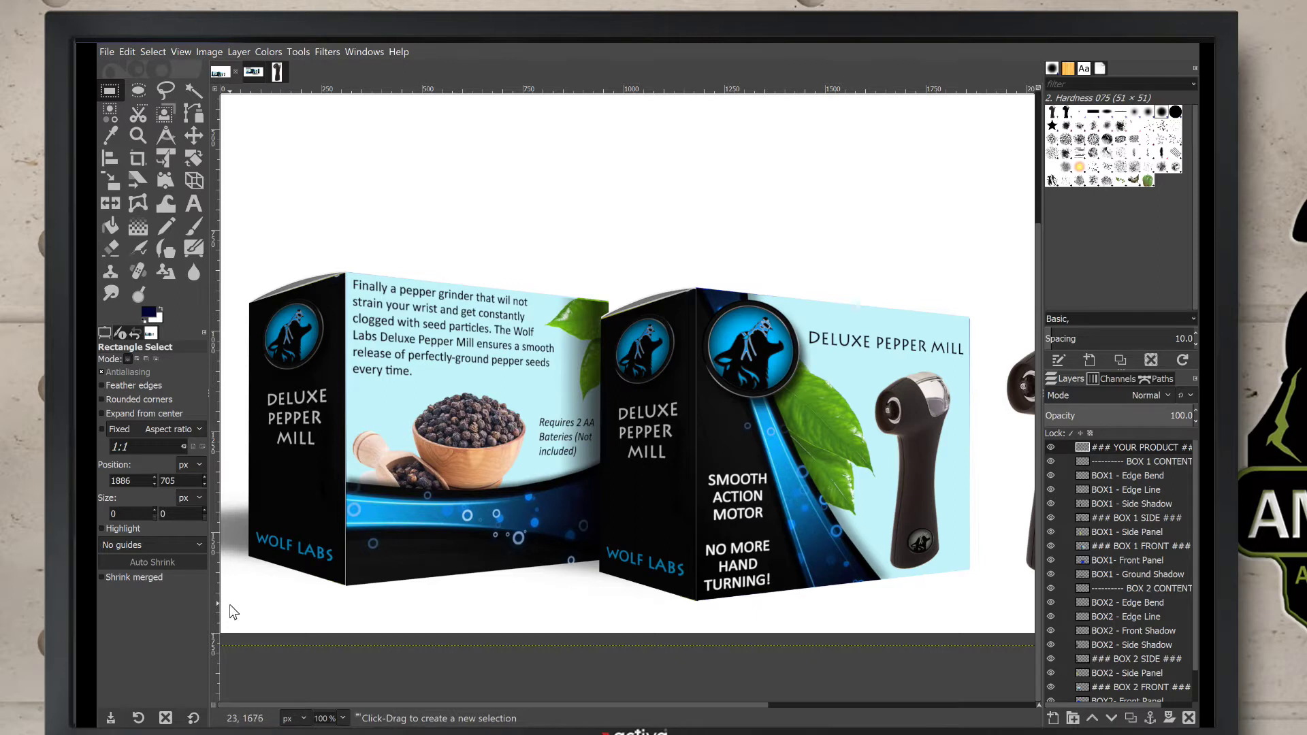
left_click_drag(231, 606, 976, 255)
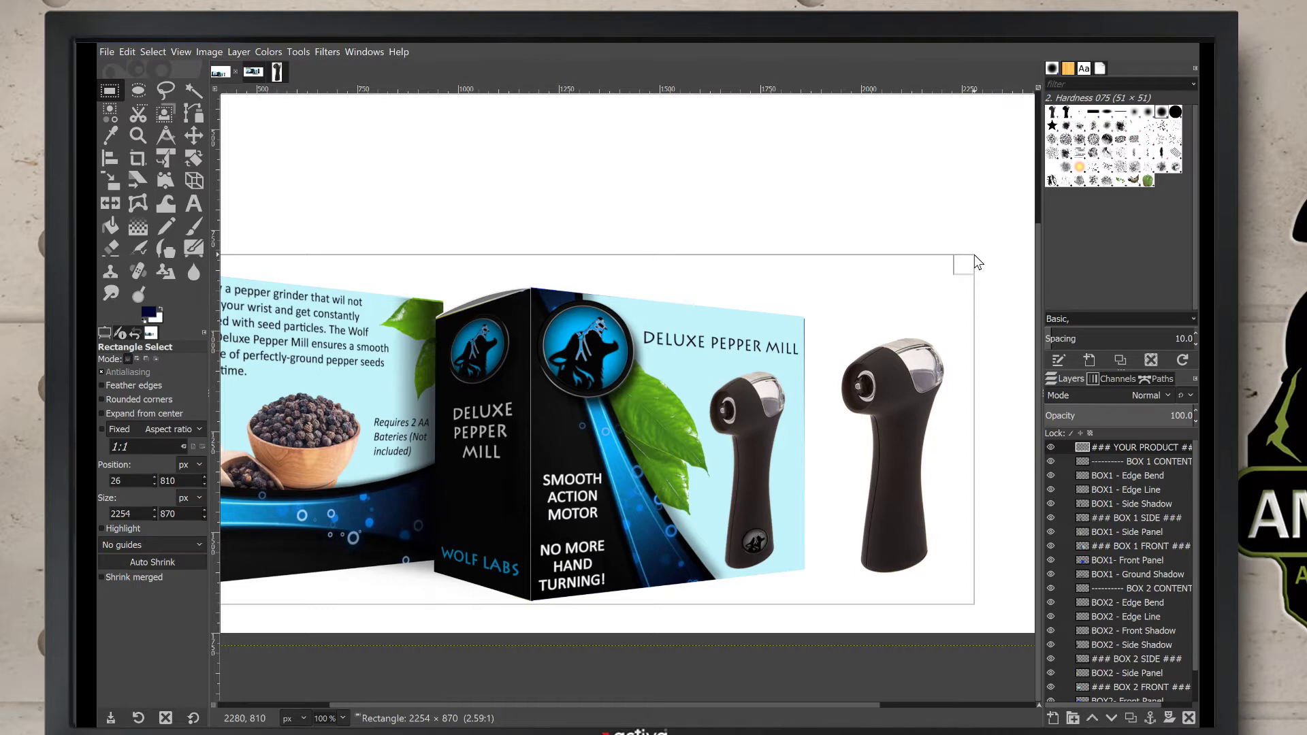
mouse_move(975, 255)
left_mouse_down()
mouse_move(963, 270)
mouse_move(956, 256)
left_mouse_up()
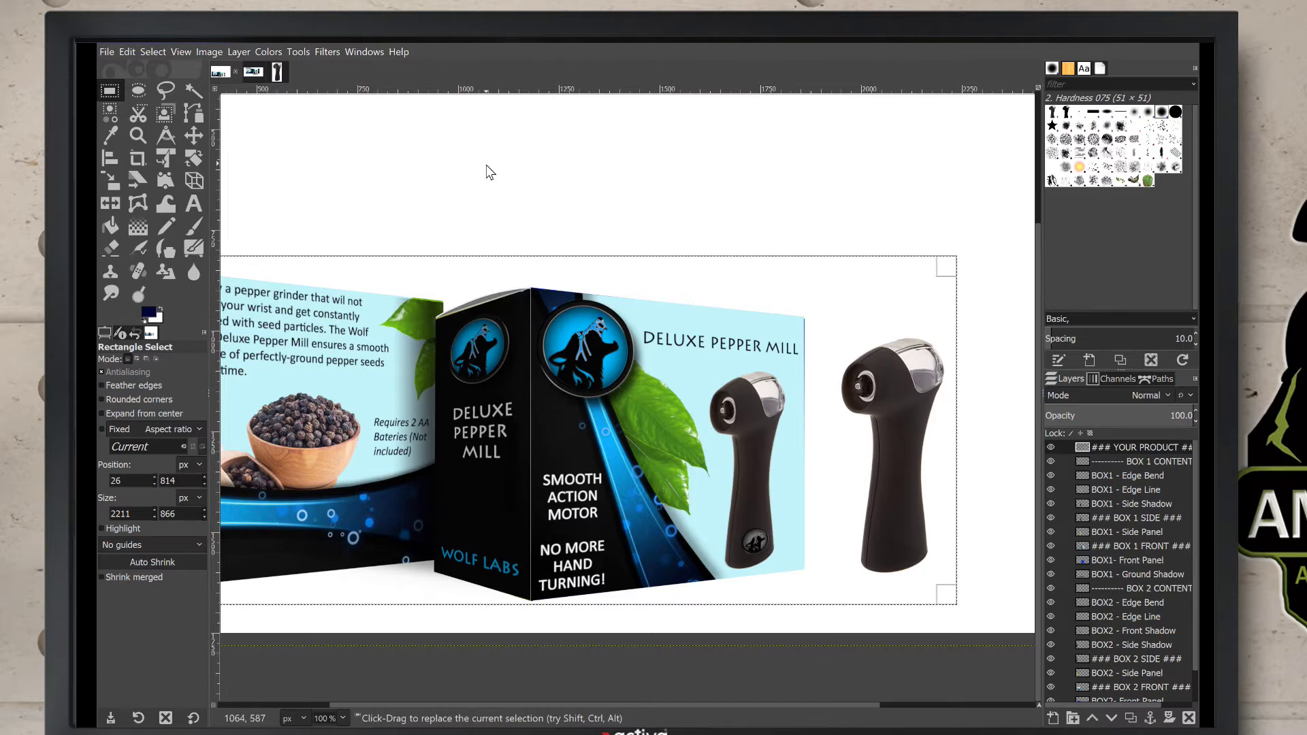
left_click(209, 52)
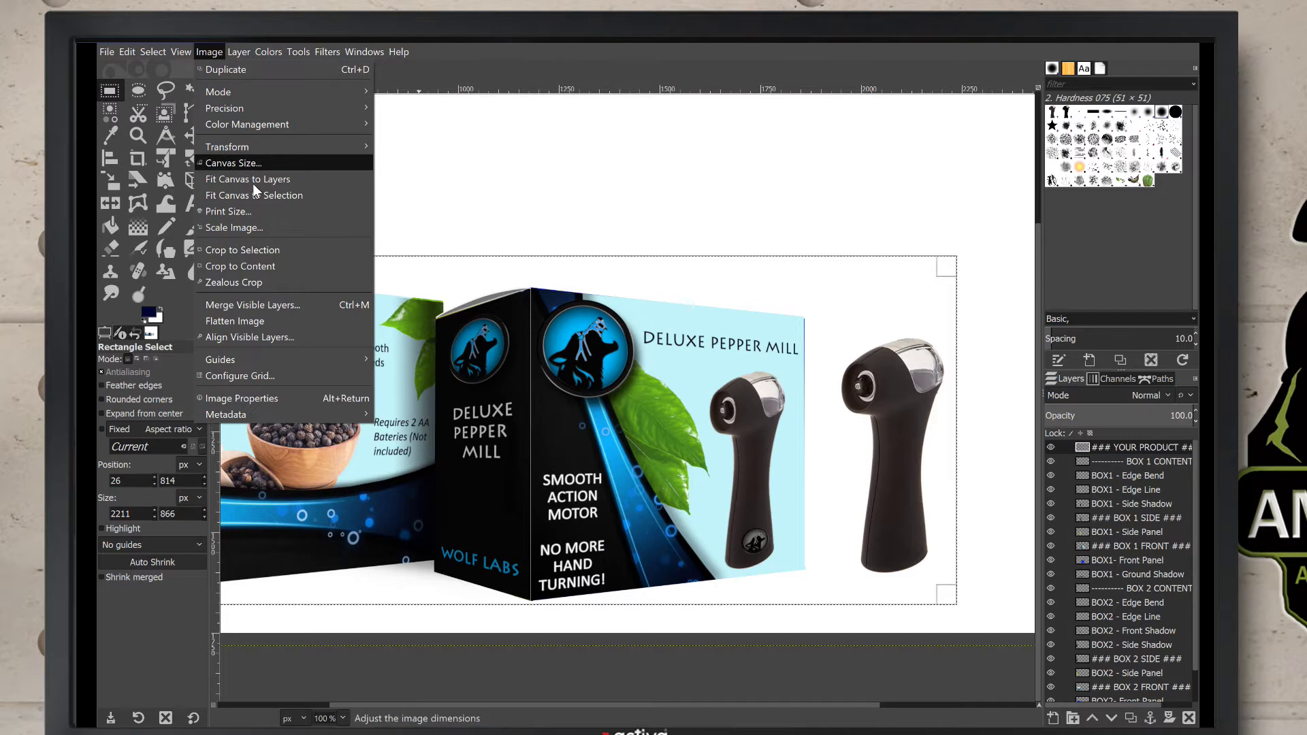
Crop the canvas to the 2211 × 866 px selection around the boxes and grinder.
left_click(272, 249)
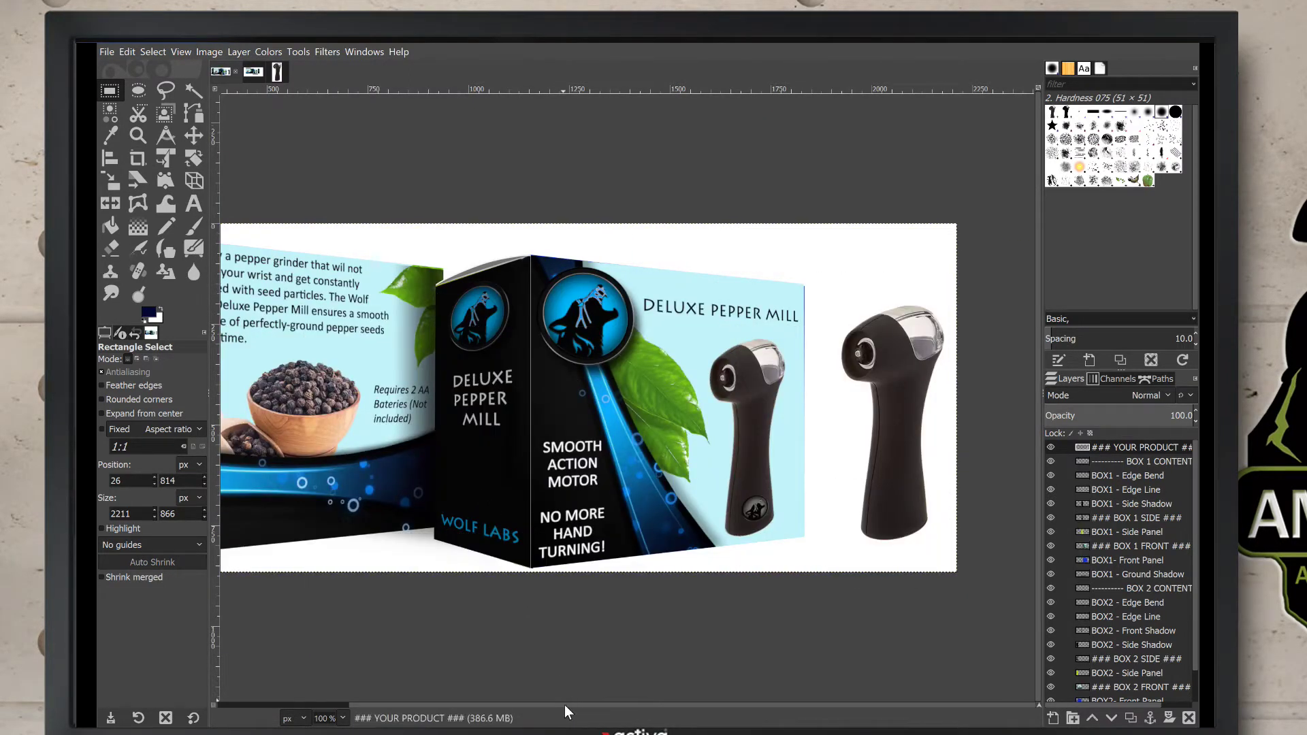
left_click_drag(566, 705, 508, 702)
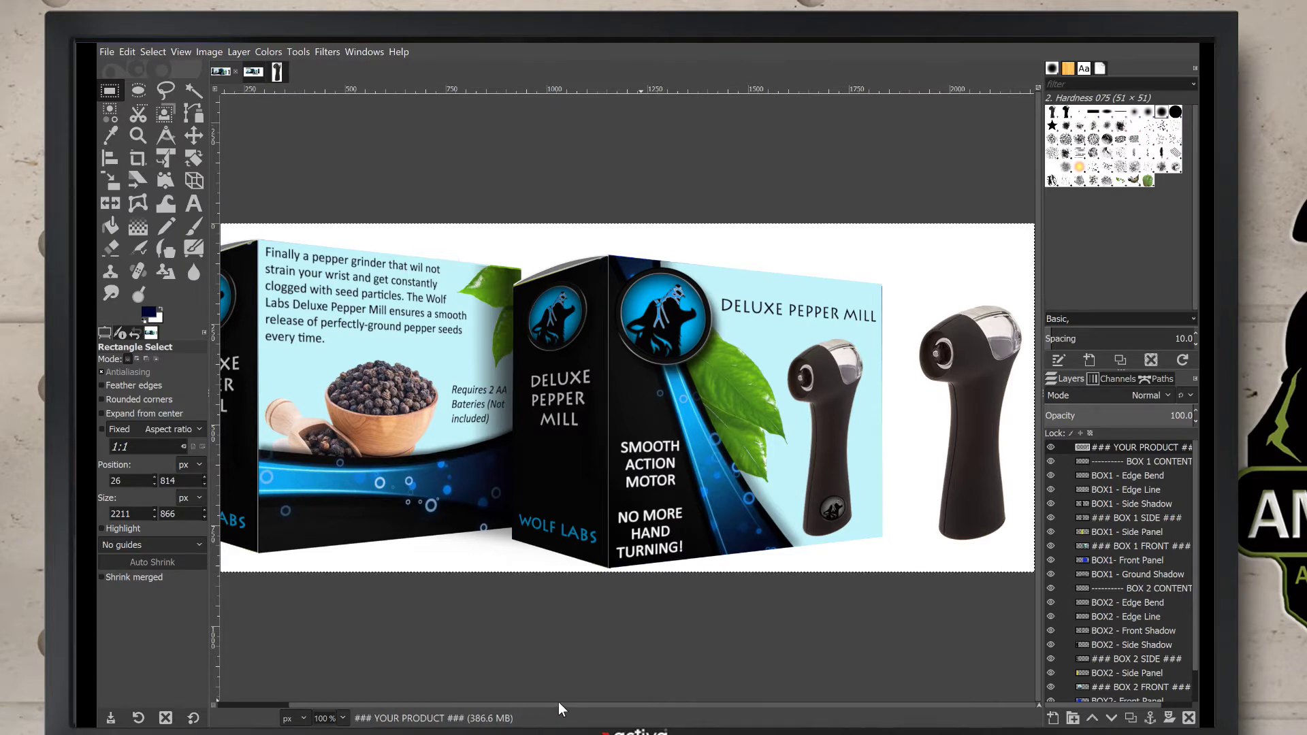
left_click_drag(558, 701, 426, 705)
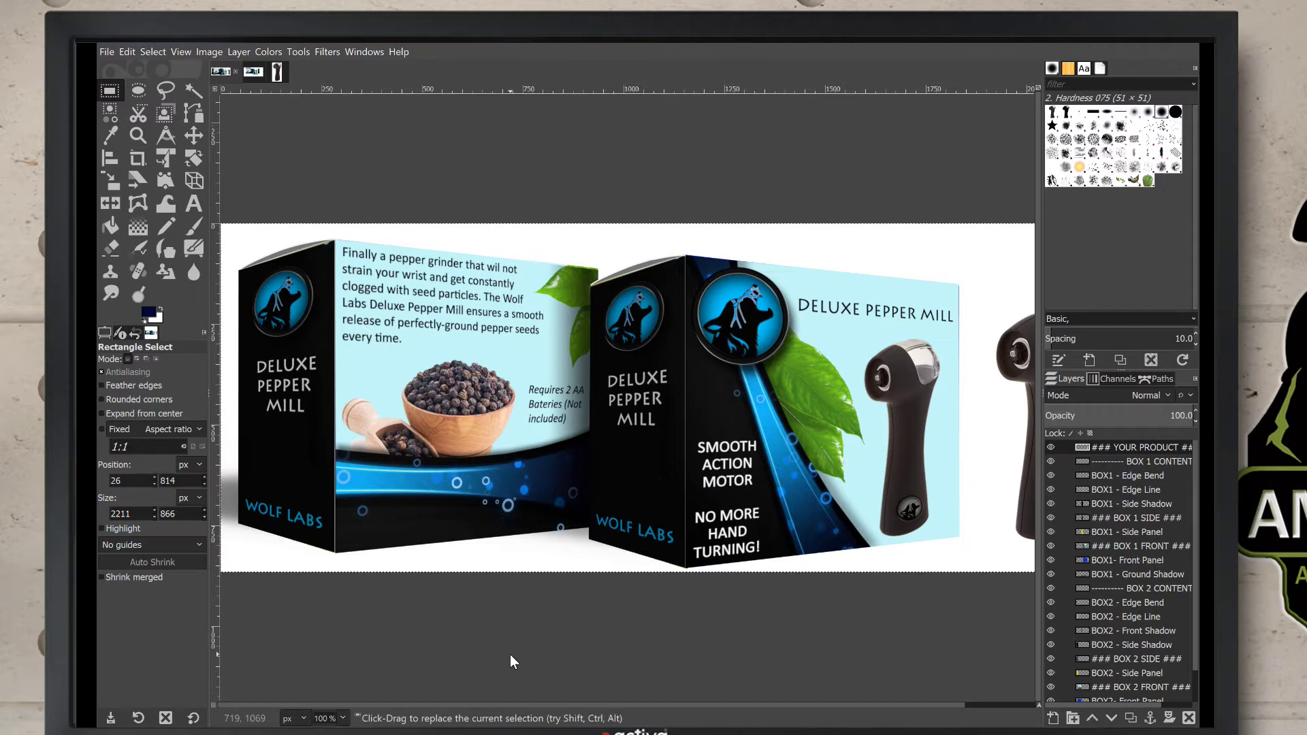
Scale the image to width 3000 px with the chain linked, giving 3000 × 1175 px.
left_click(211, 53)
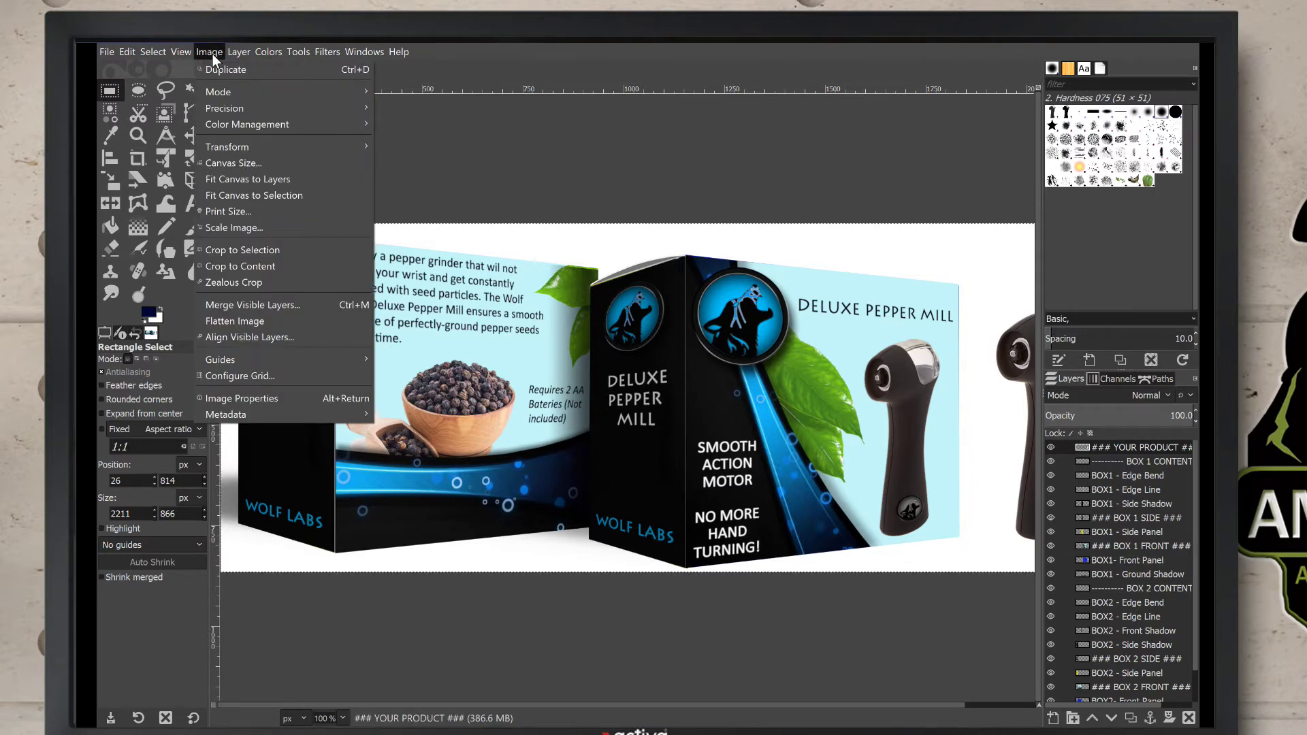
left_click(263, 229)
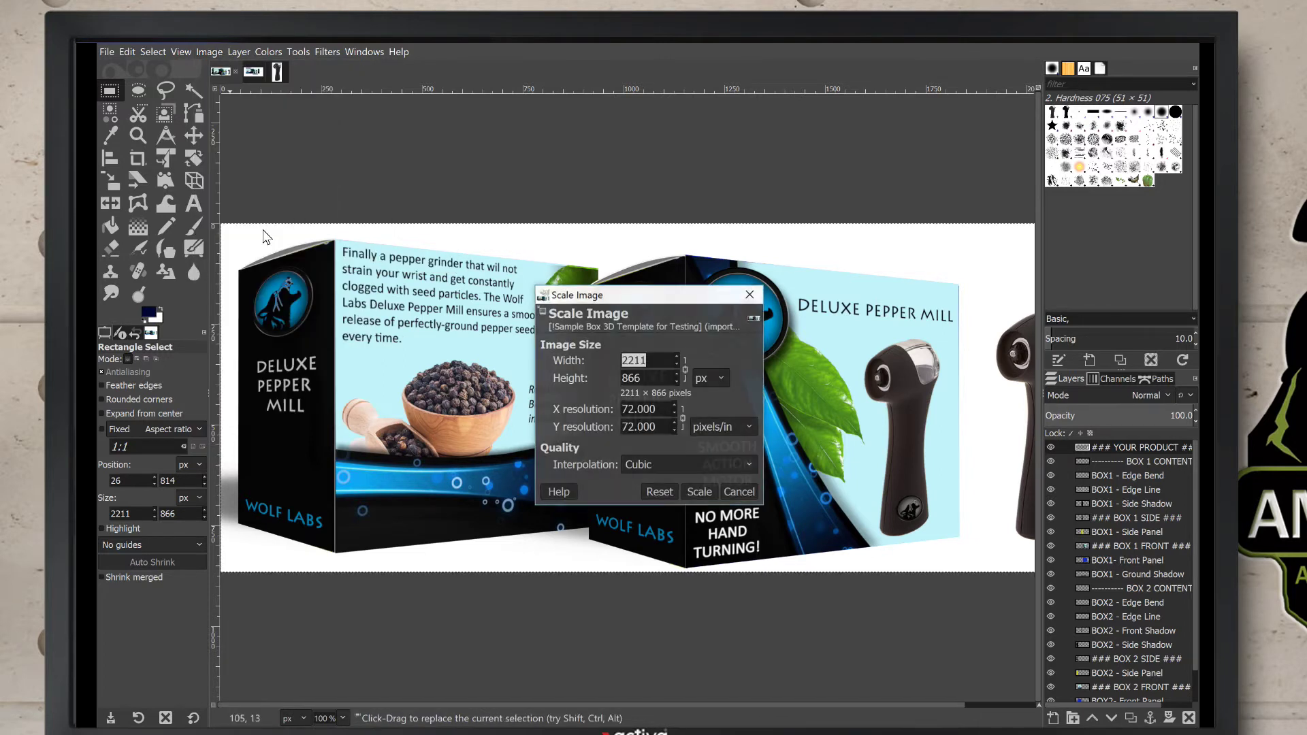
left_click(686, 371)
left_click_drag(653, 362, 614, 362)
type("3000")
left_click(656, 382)
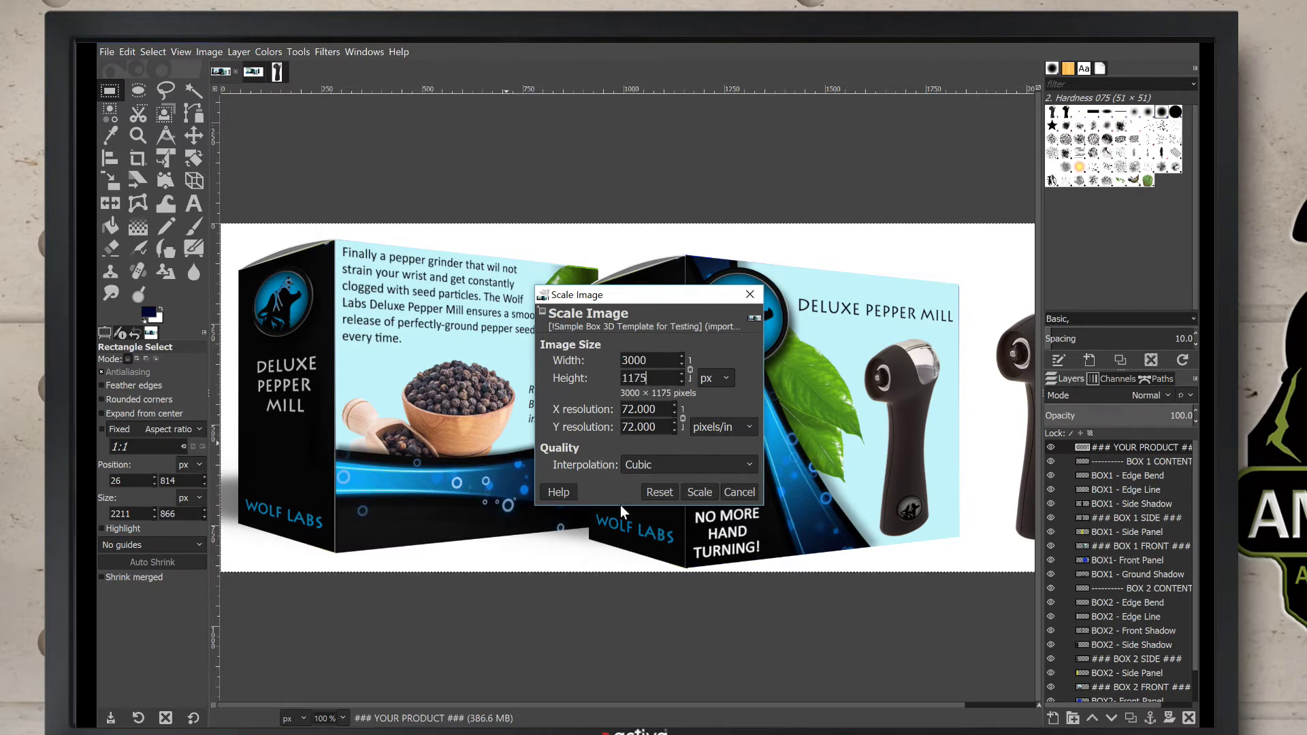
left_click(702, 493)
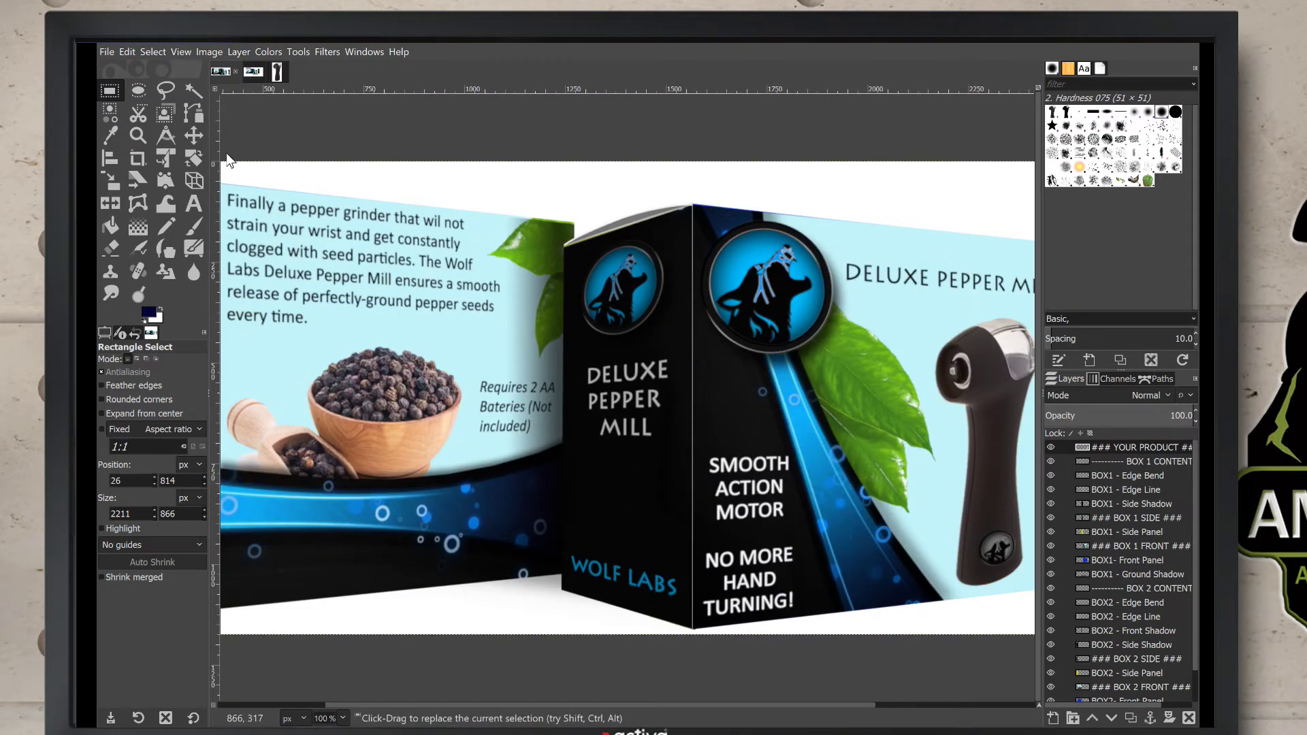
Zoom out to view the whole mockup and flatten it into a single Background layer.
left_click(139, 134)
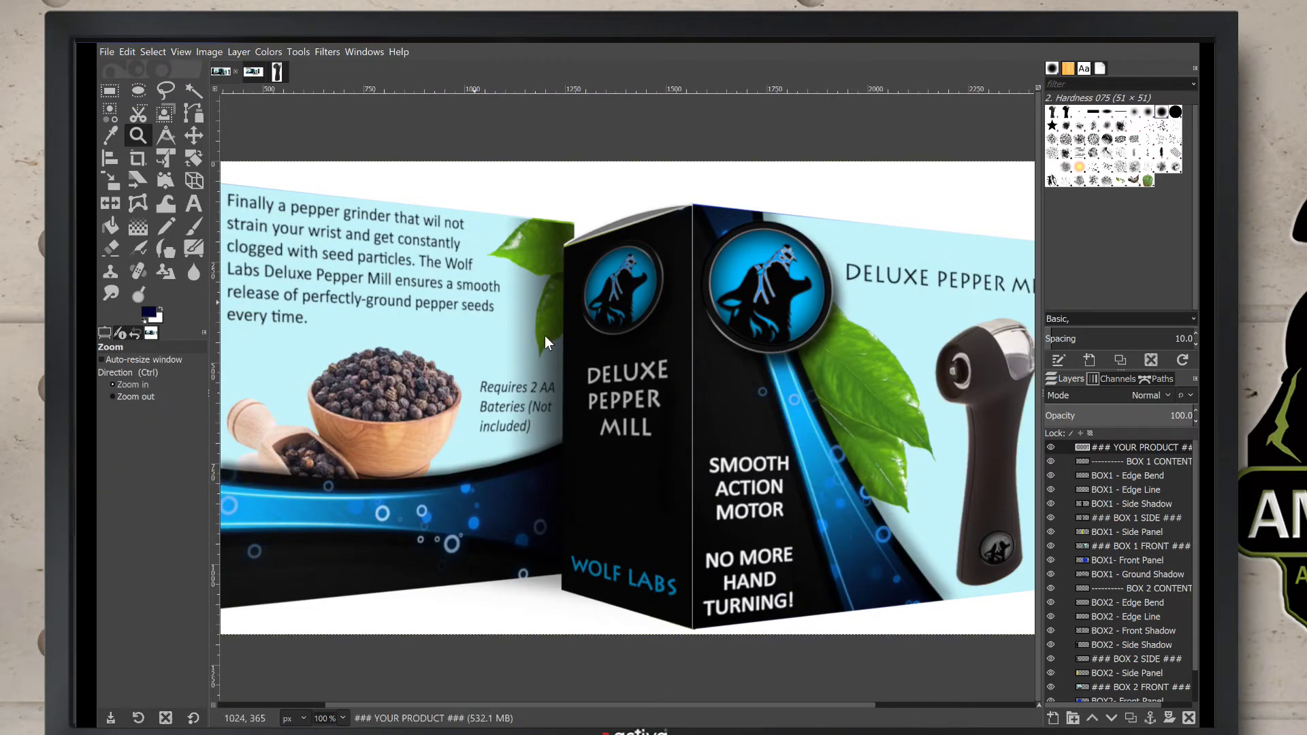
left_click(648, 369)
left_click(763, 369)
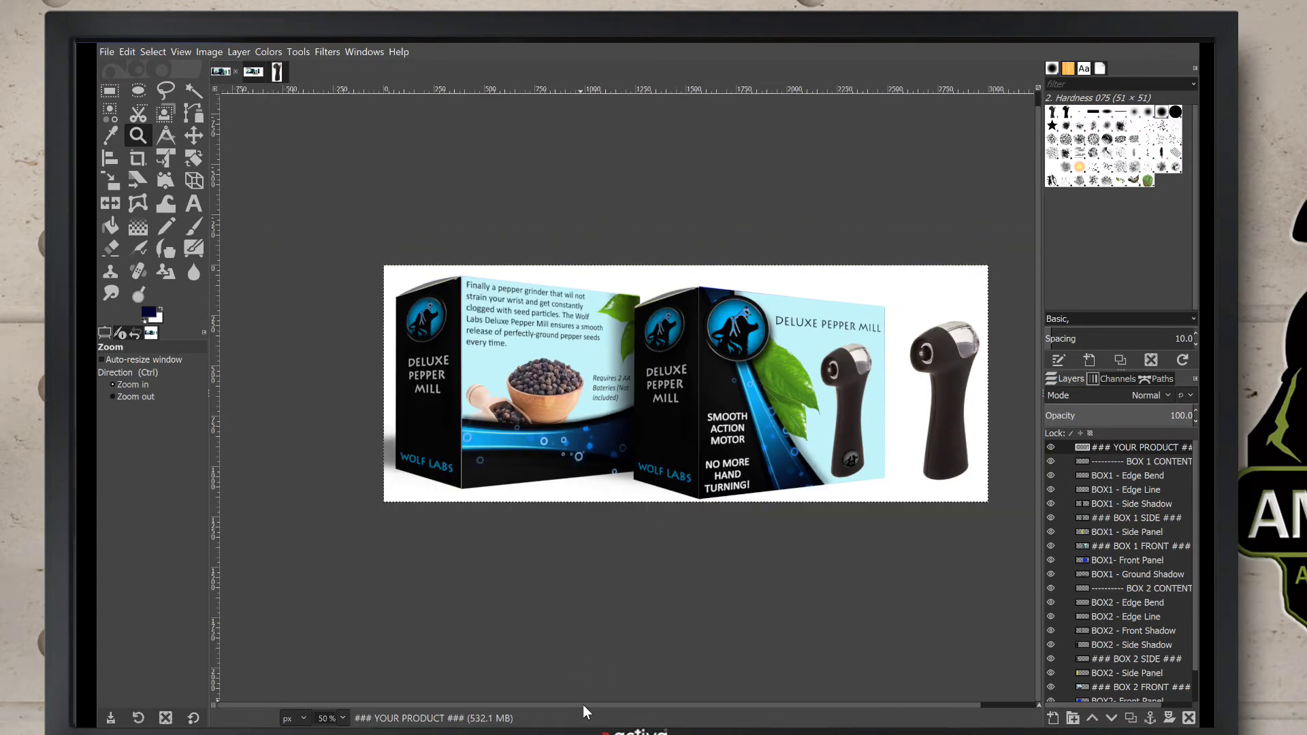
scroll(583, 705, "right", 2)
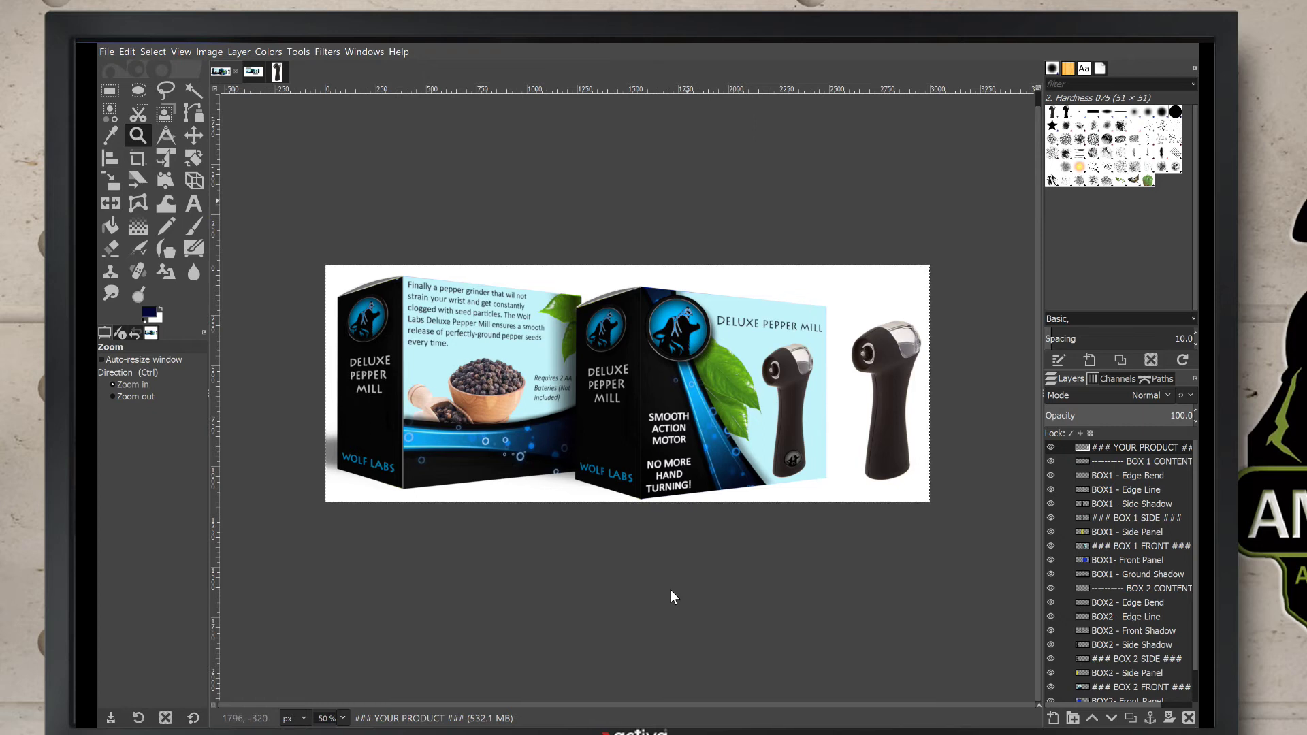
left_click(215, 53)
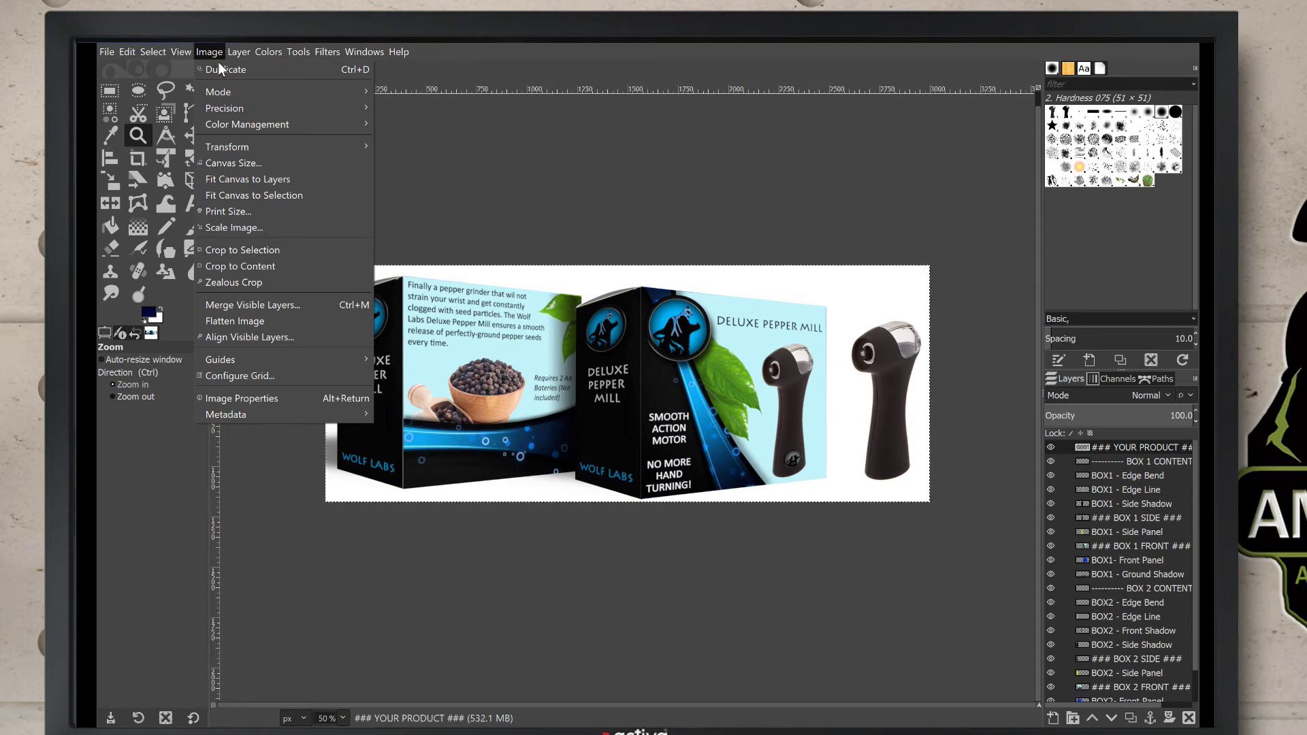
left_click(248, 321)
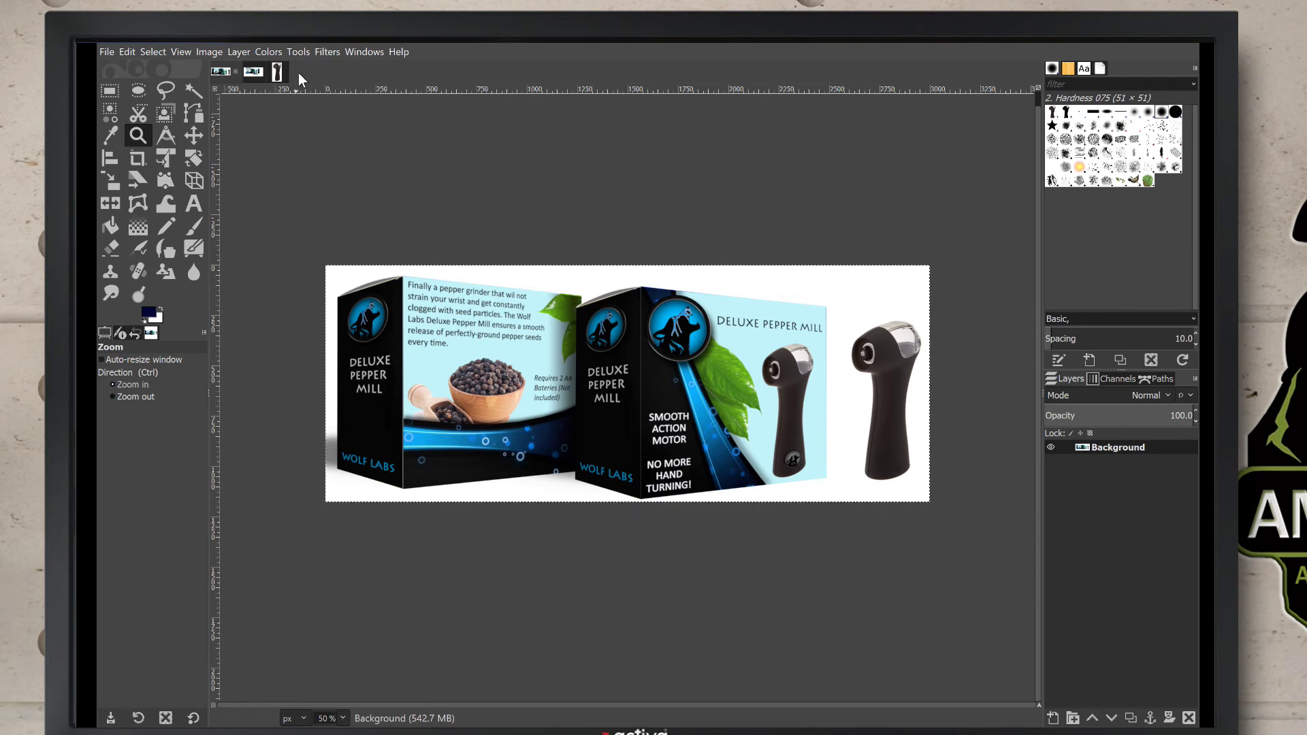
left_click(329, 52)
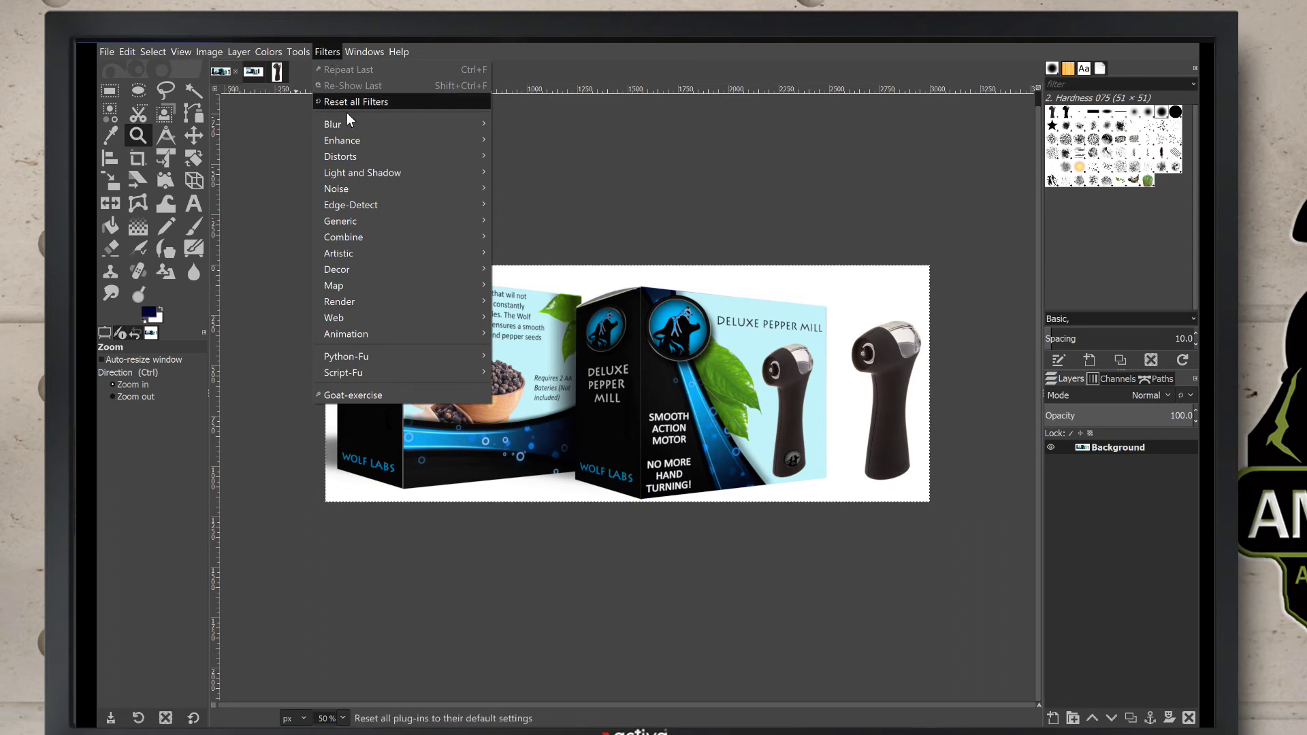
Apply Unsharp Mask with Standard Deviation 1.197 and Scale 4.000 to the flattened mockup.
mouse_move(350, 138)
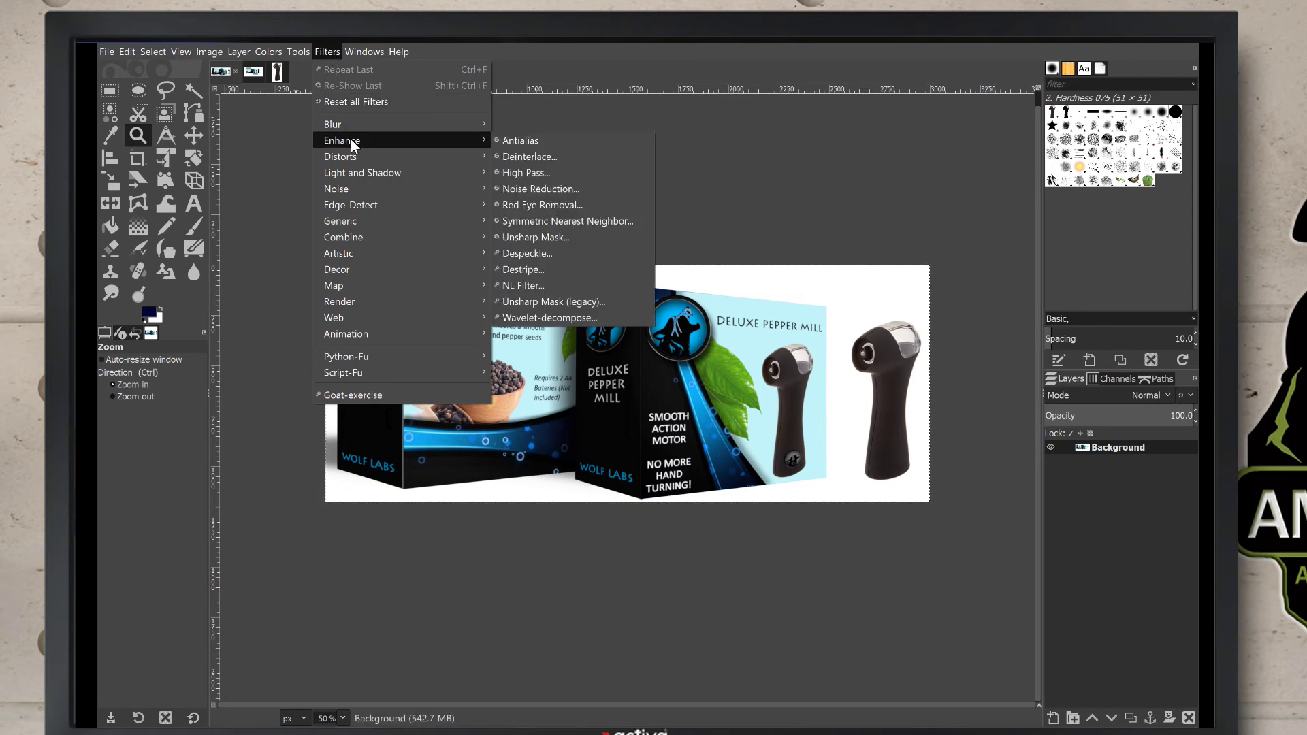
left_click(550, 238)
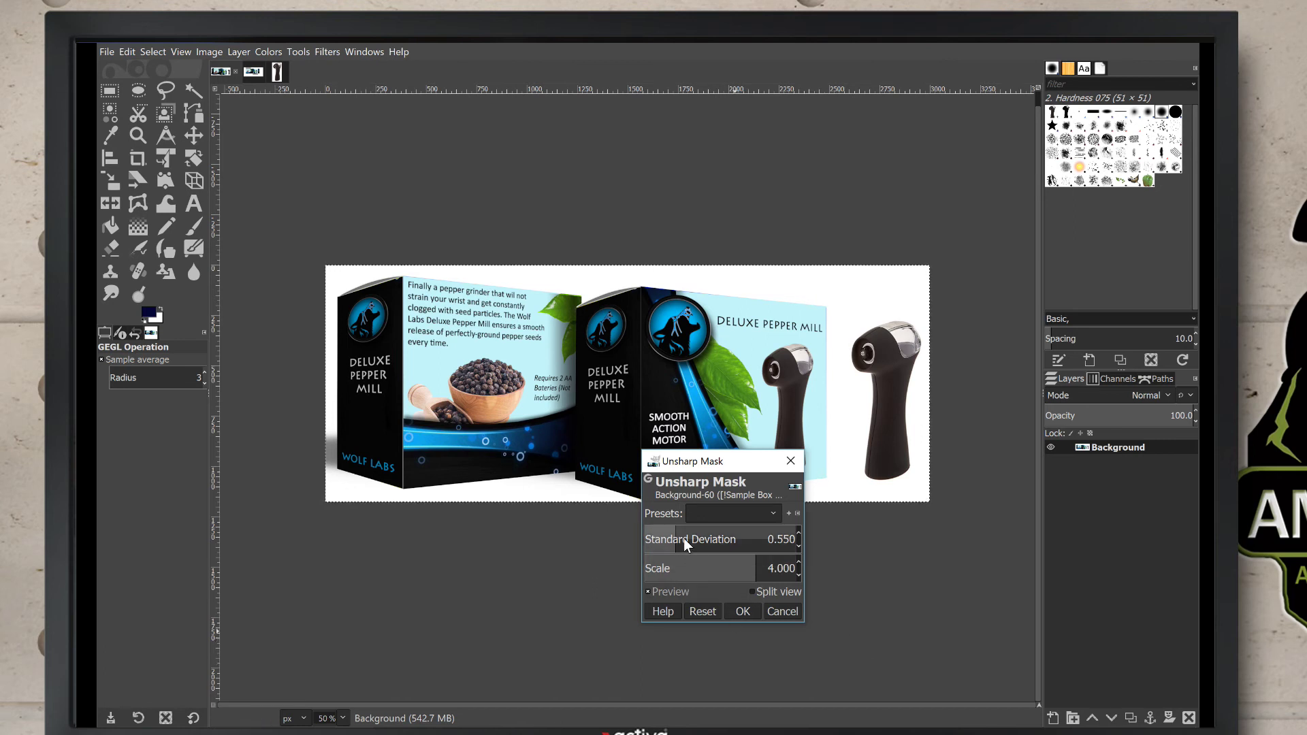
left_click_drag(676, 538, 744, 537)
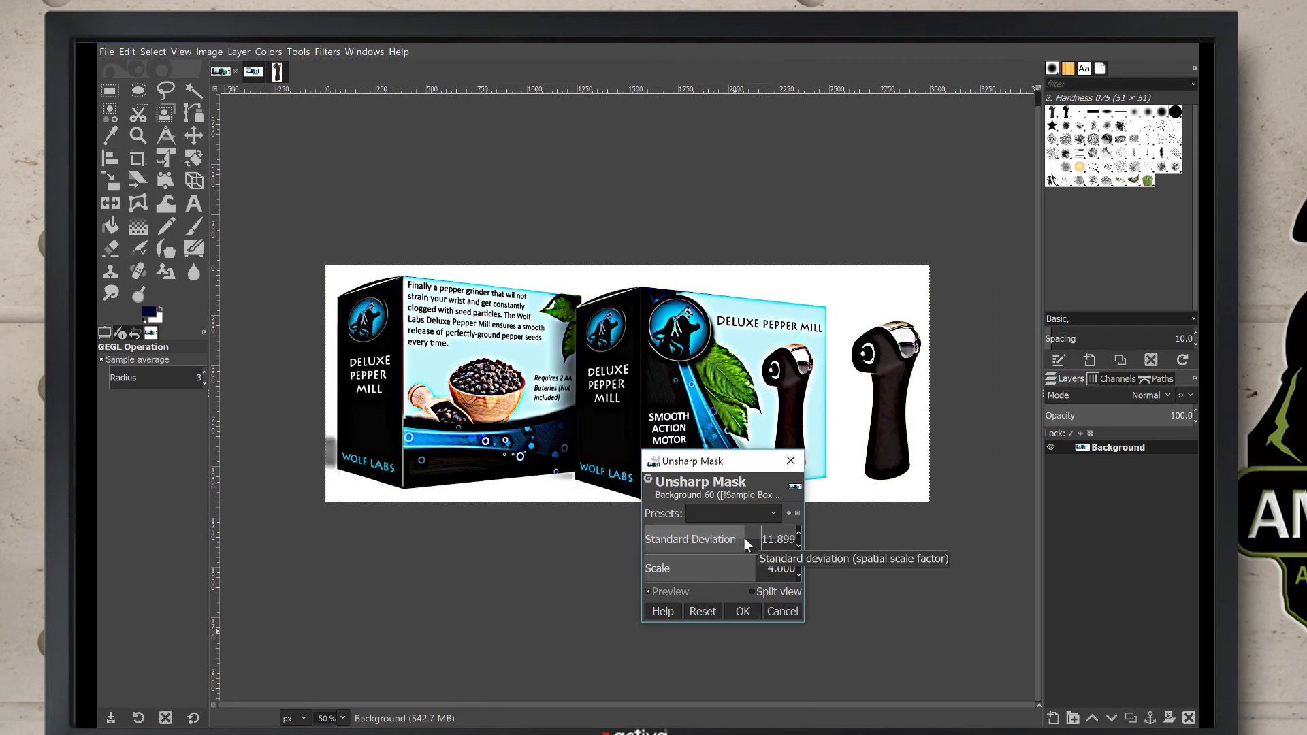
left_click_drag(745, 538, 692, 536)
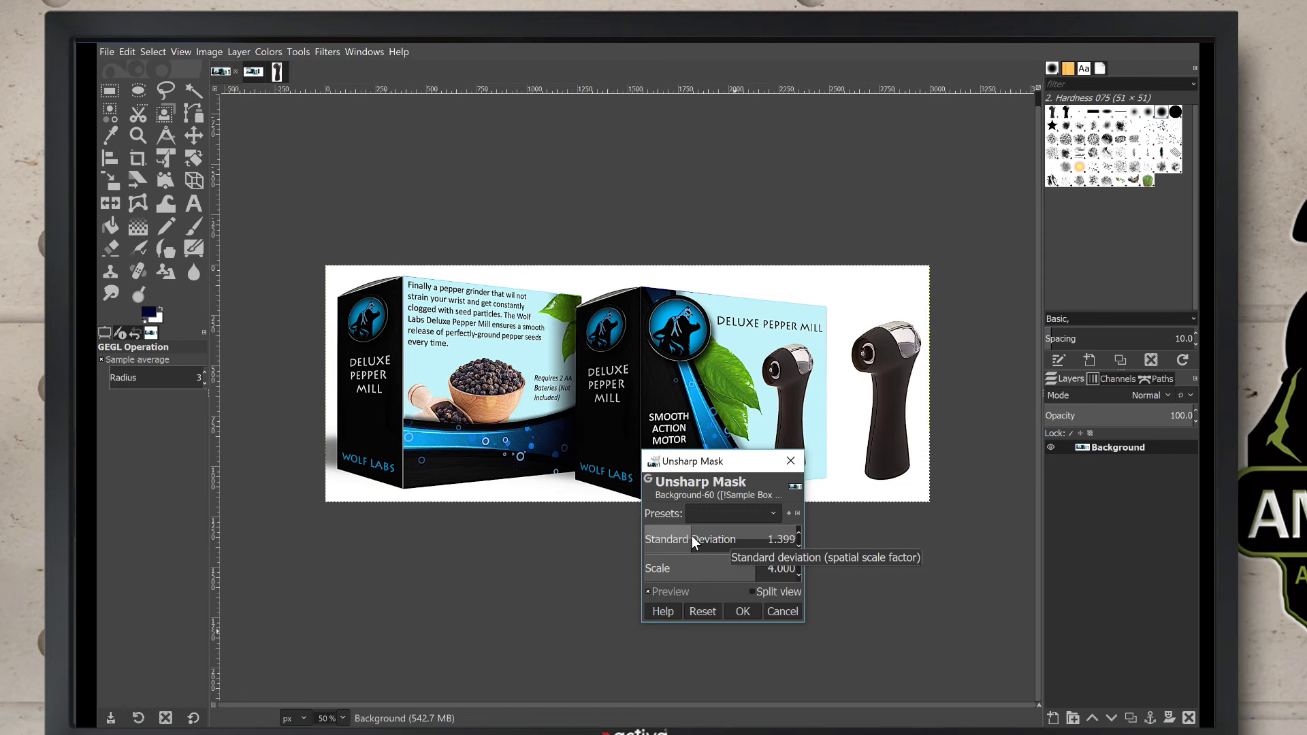
left_click_drag(692, 536, 689, 535)
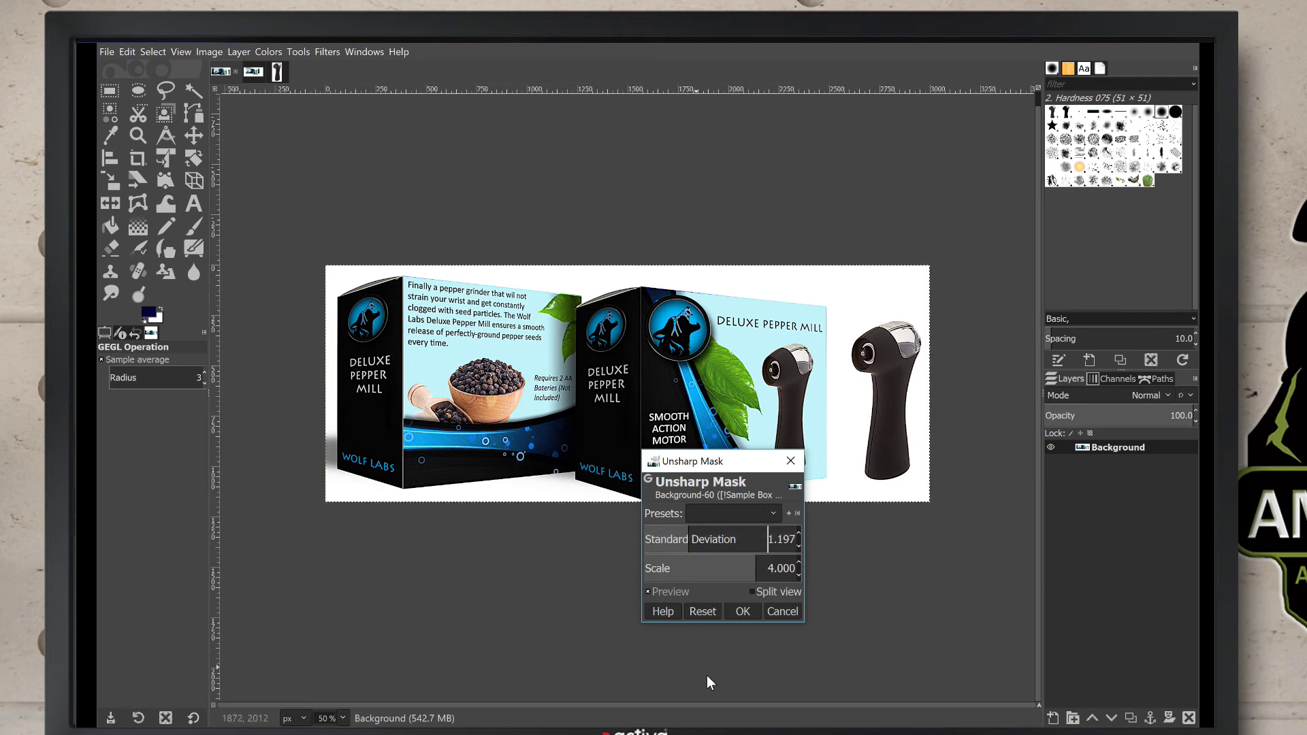
left_click(744, 613)
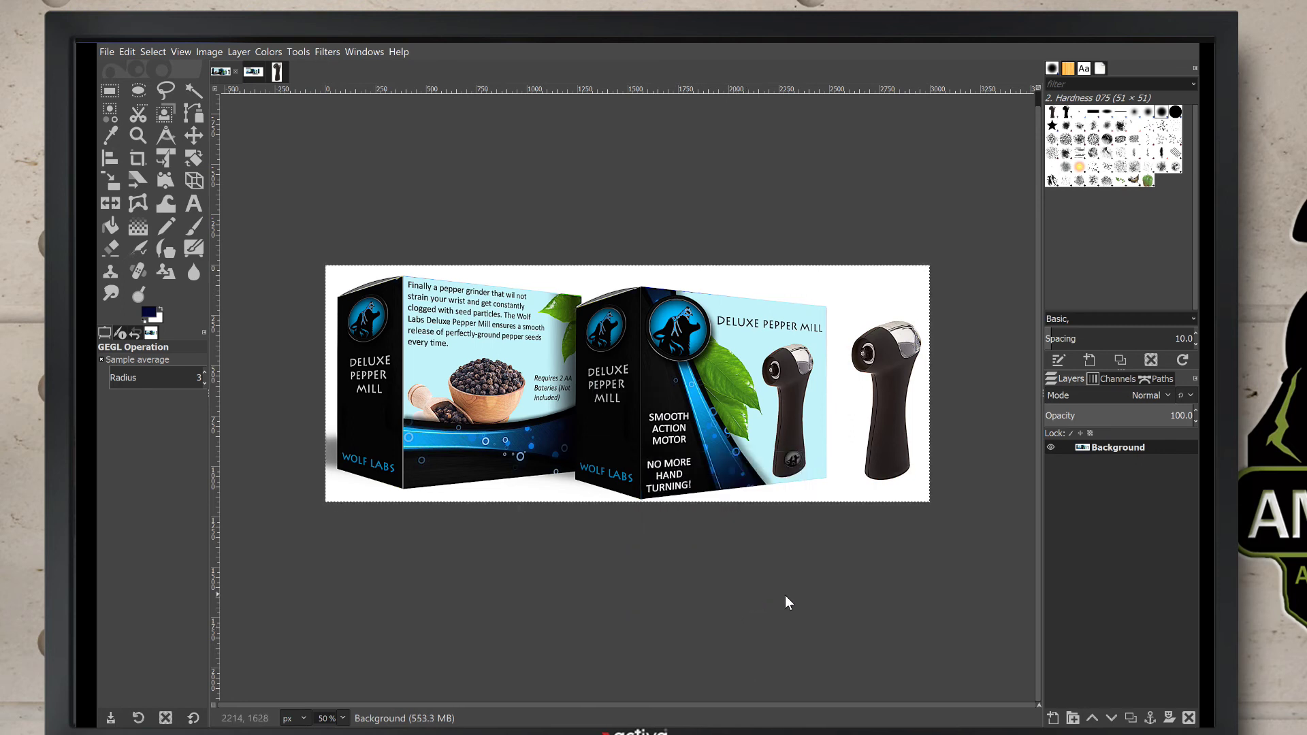
left_click(113, 51)
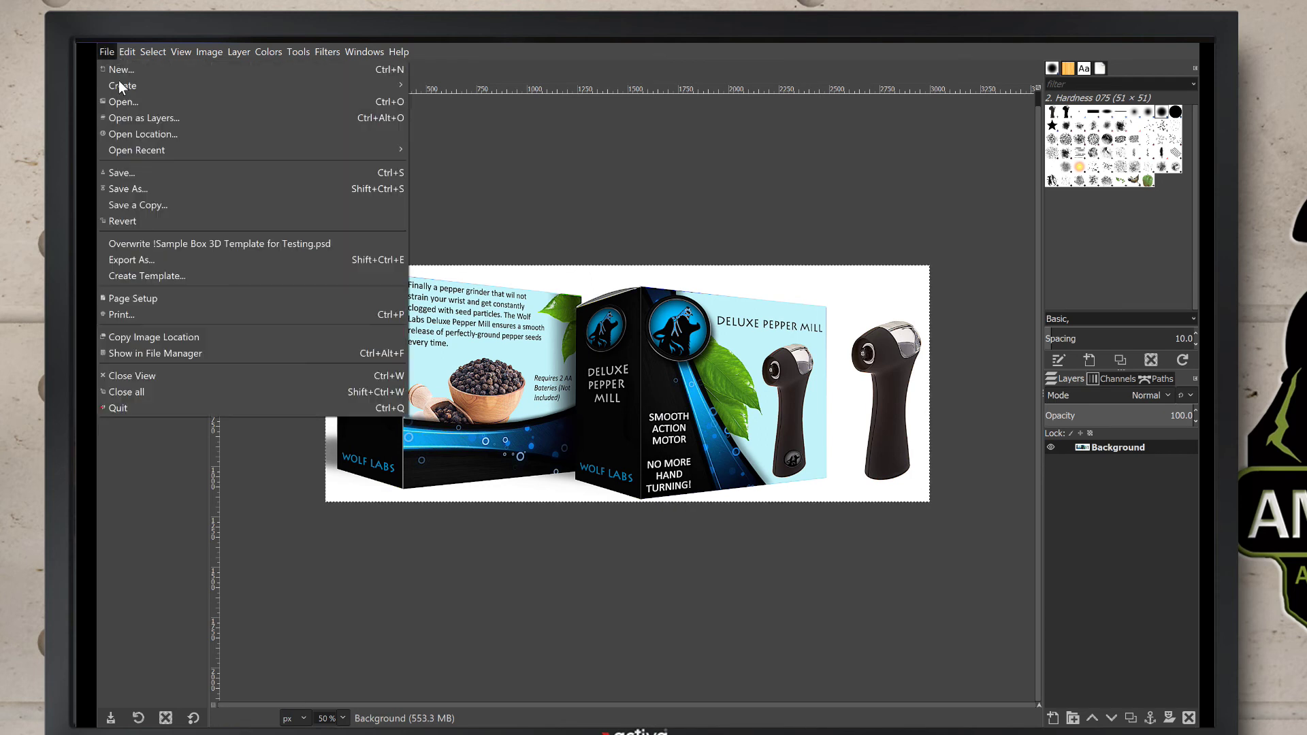
left_click(162, 188)
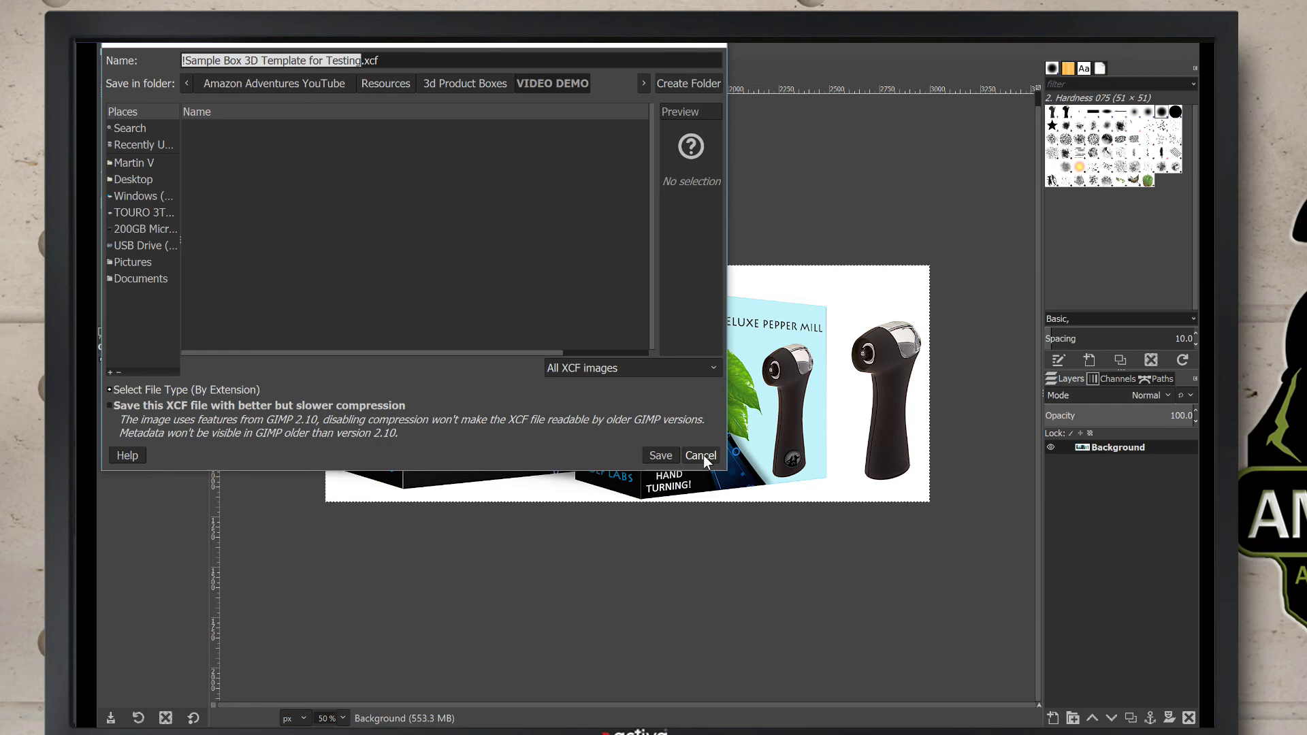
left_click(704, 455)
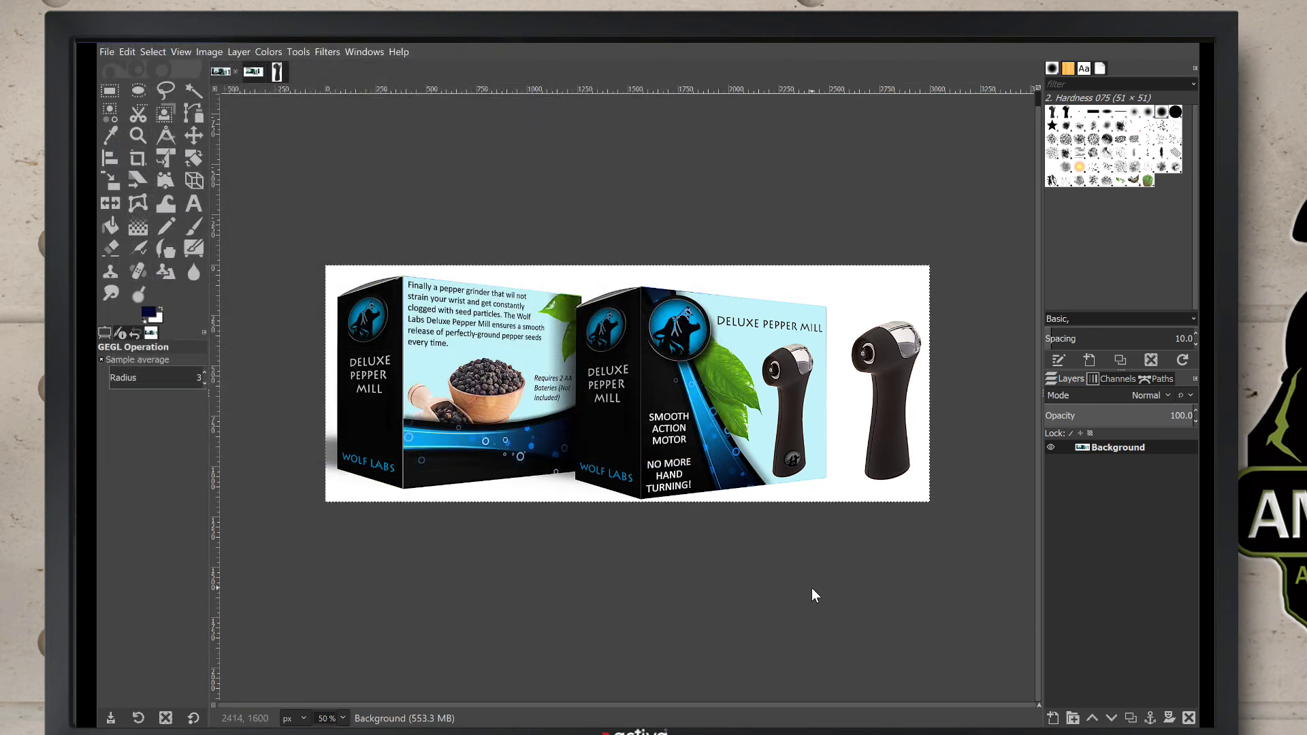